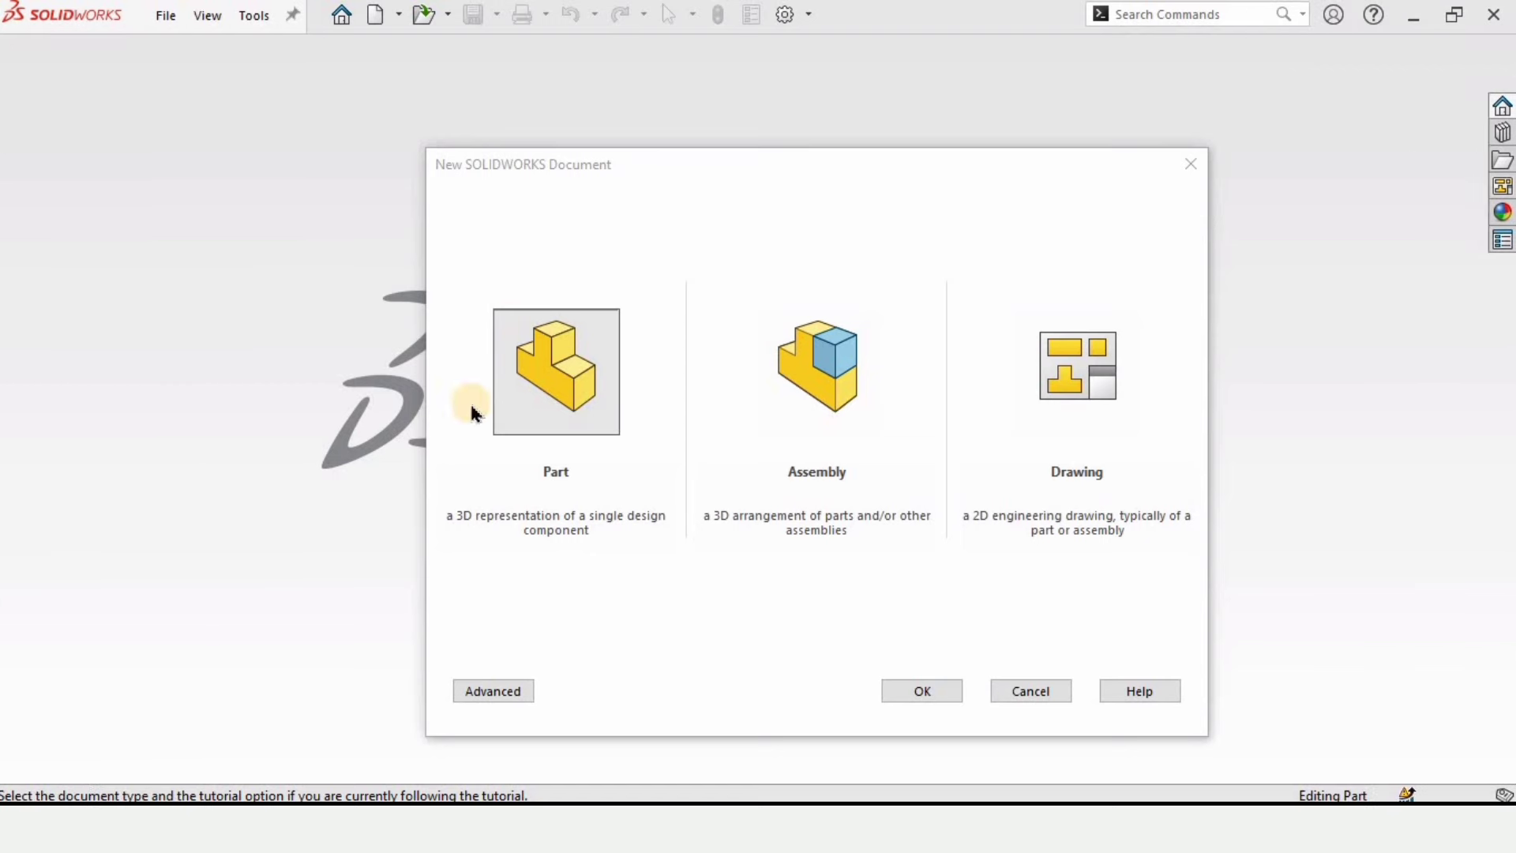
Create a new part document with MMGS units and a Plain White scene background.
{"action": "left_click", "coordinate": [599, 383]}
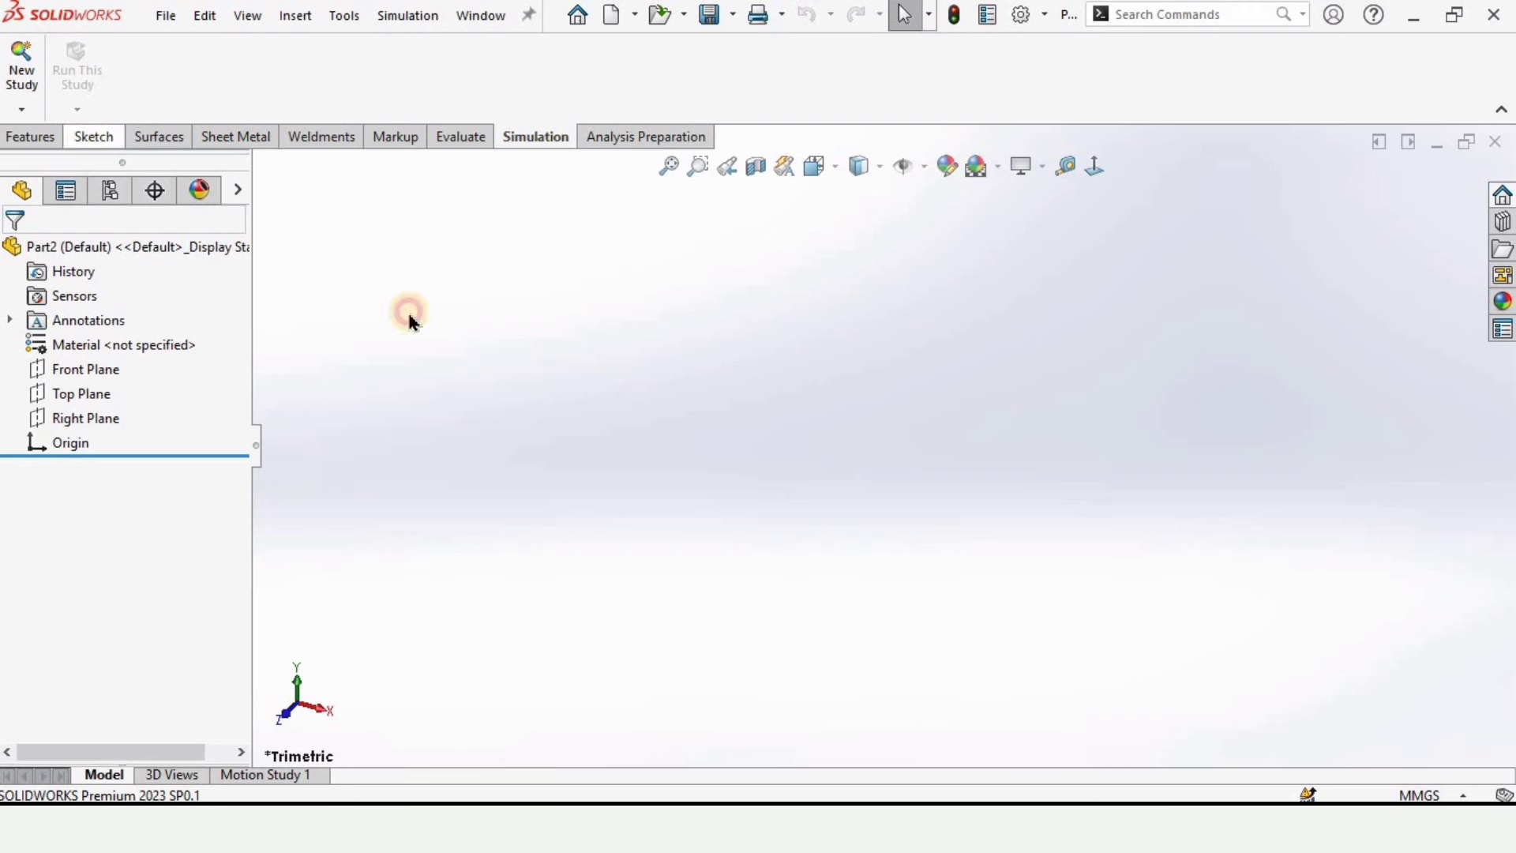
{"action": "left_click", "coordinate": [1450, 795]}
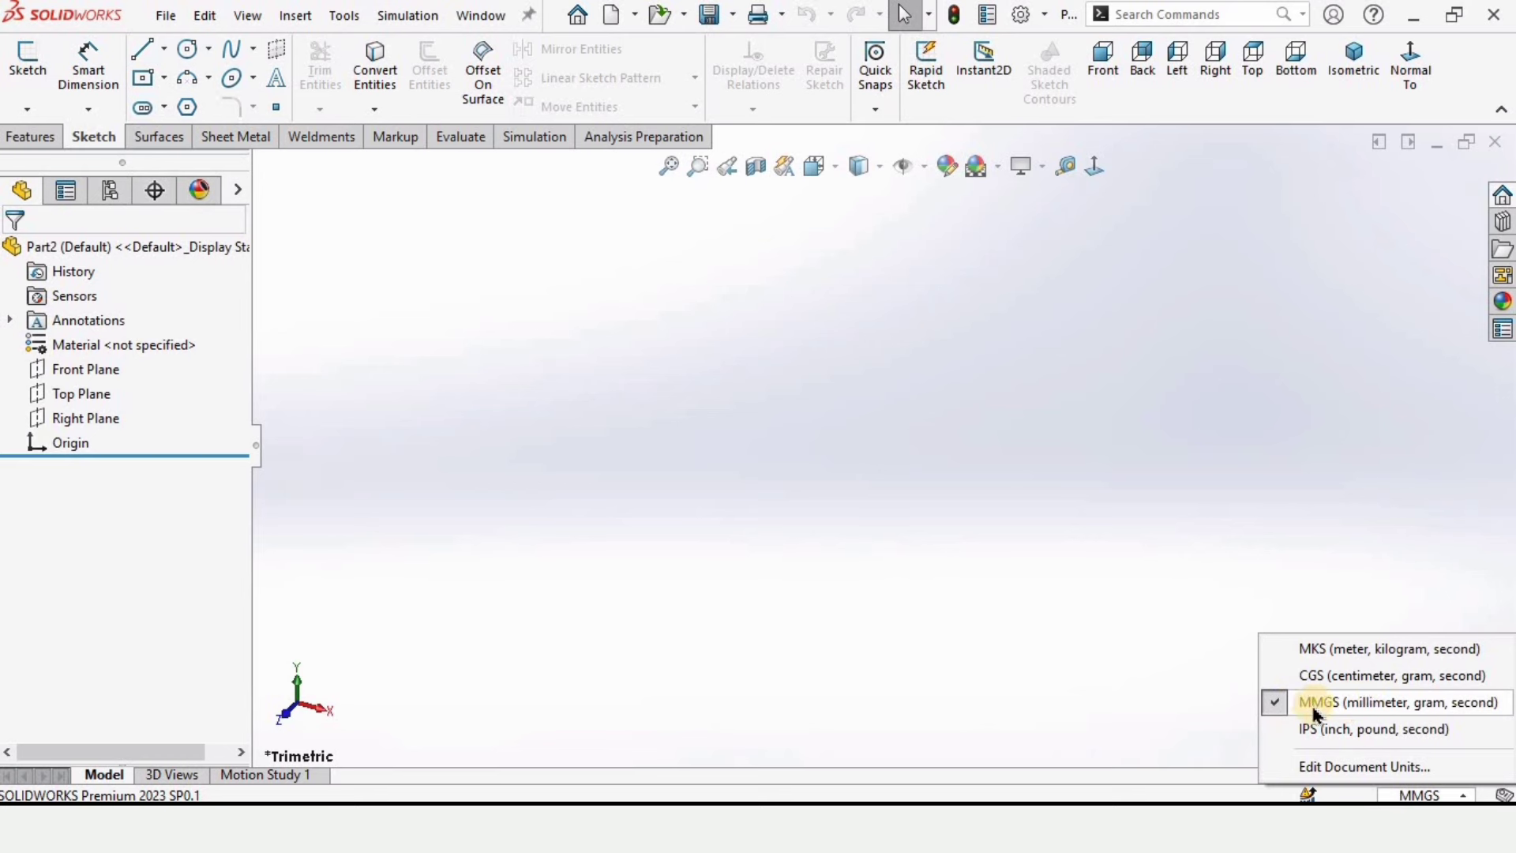
{"action": "left_click", "coordinate": [1354, 704]}
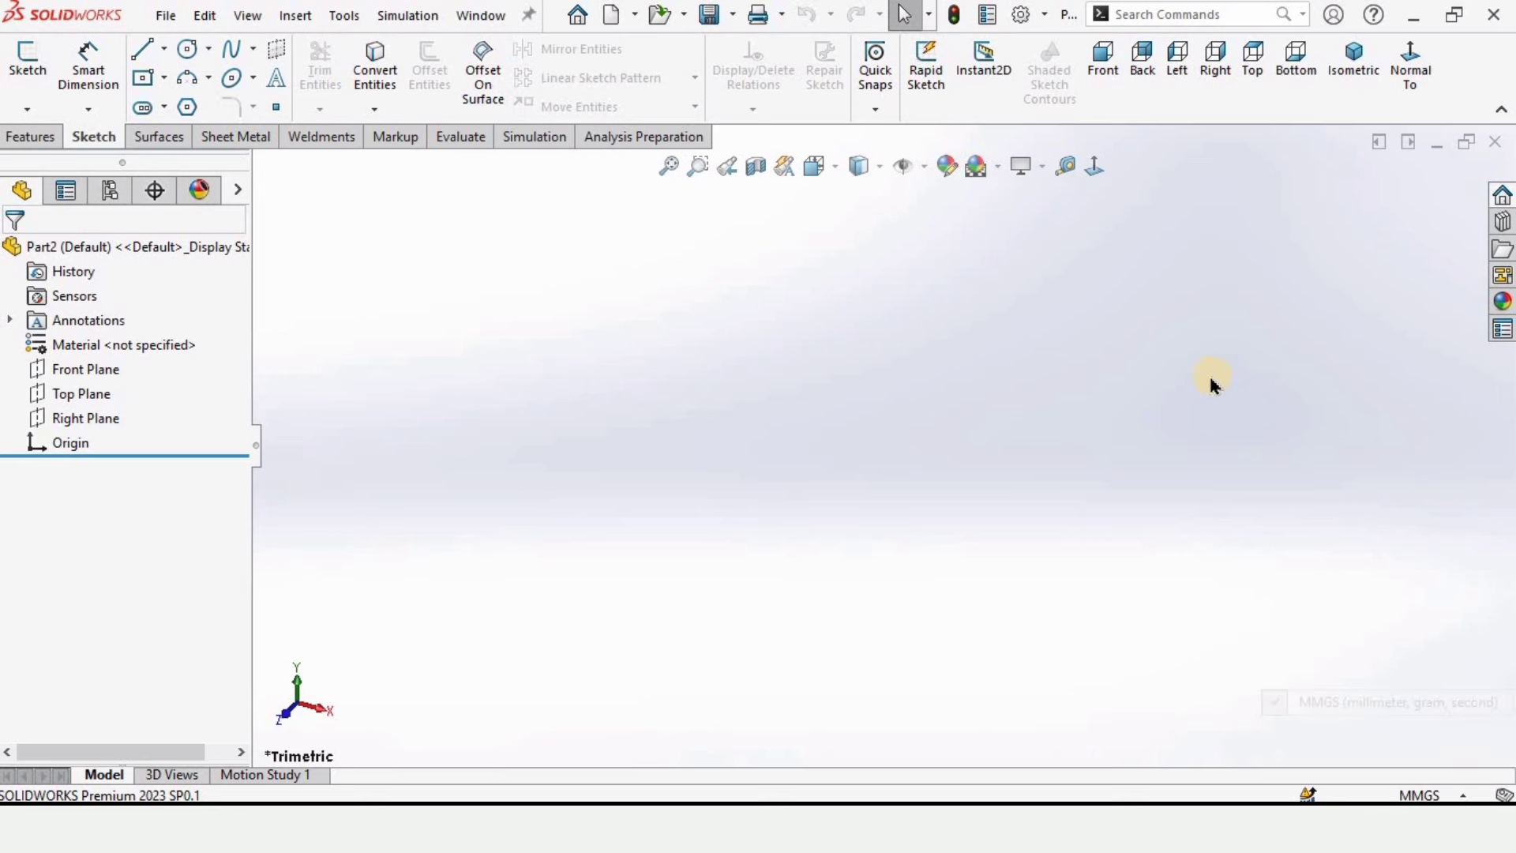
{"action": "left_click", "coordinate": [999, 177]}
{"action": "left_click", "coordinate": [1019, 222]}
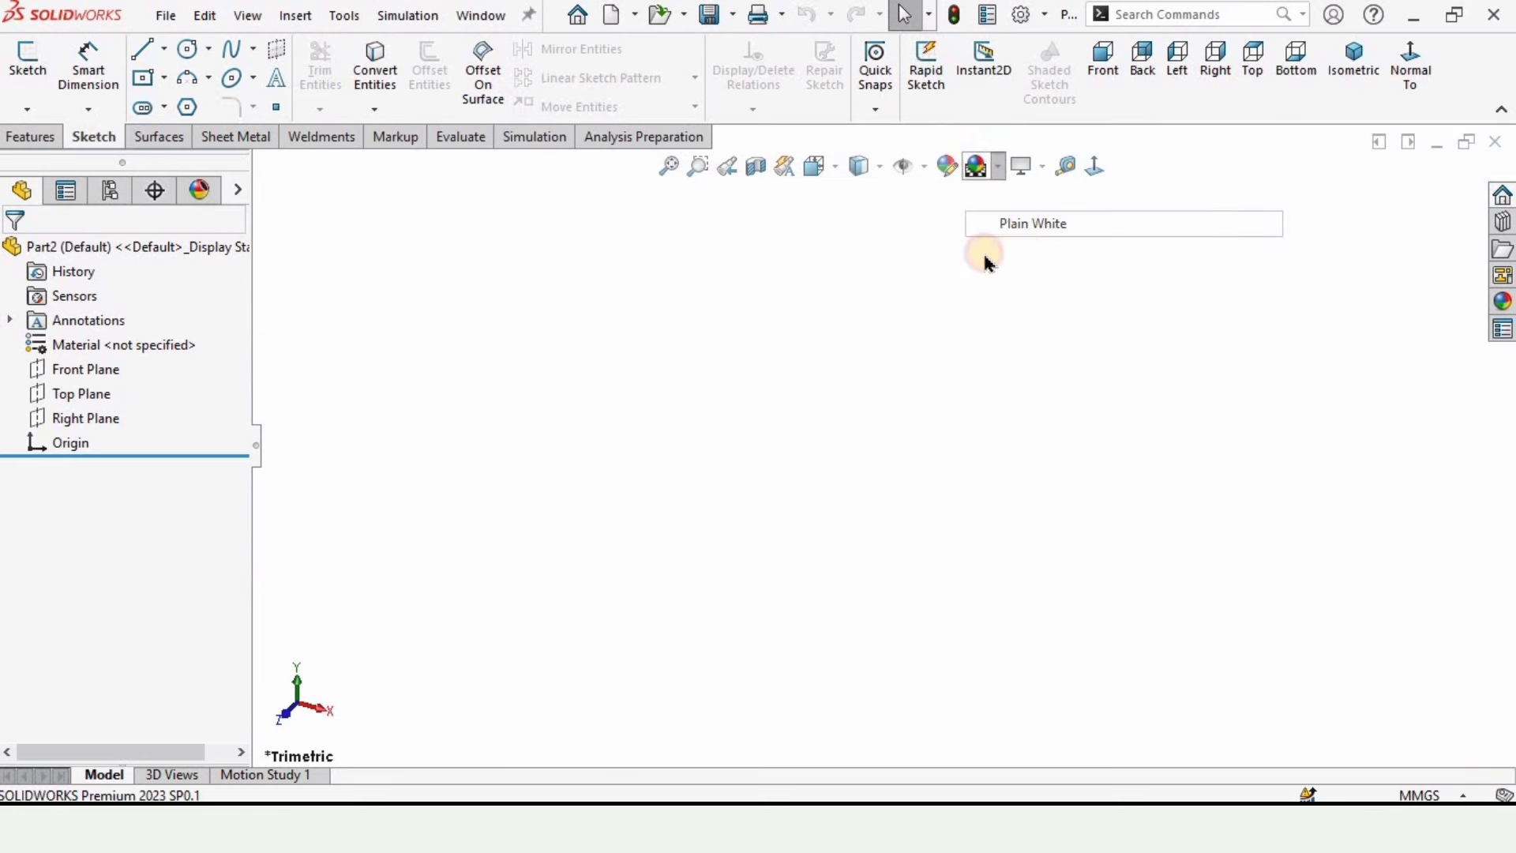
Start a sketch on the Front Plane and draw a vertical line about 54 mm long downward from the origin.
{"action": "left_click", "coordinate": [92, 376]}
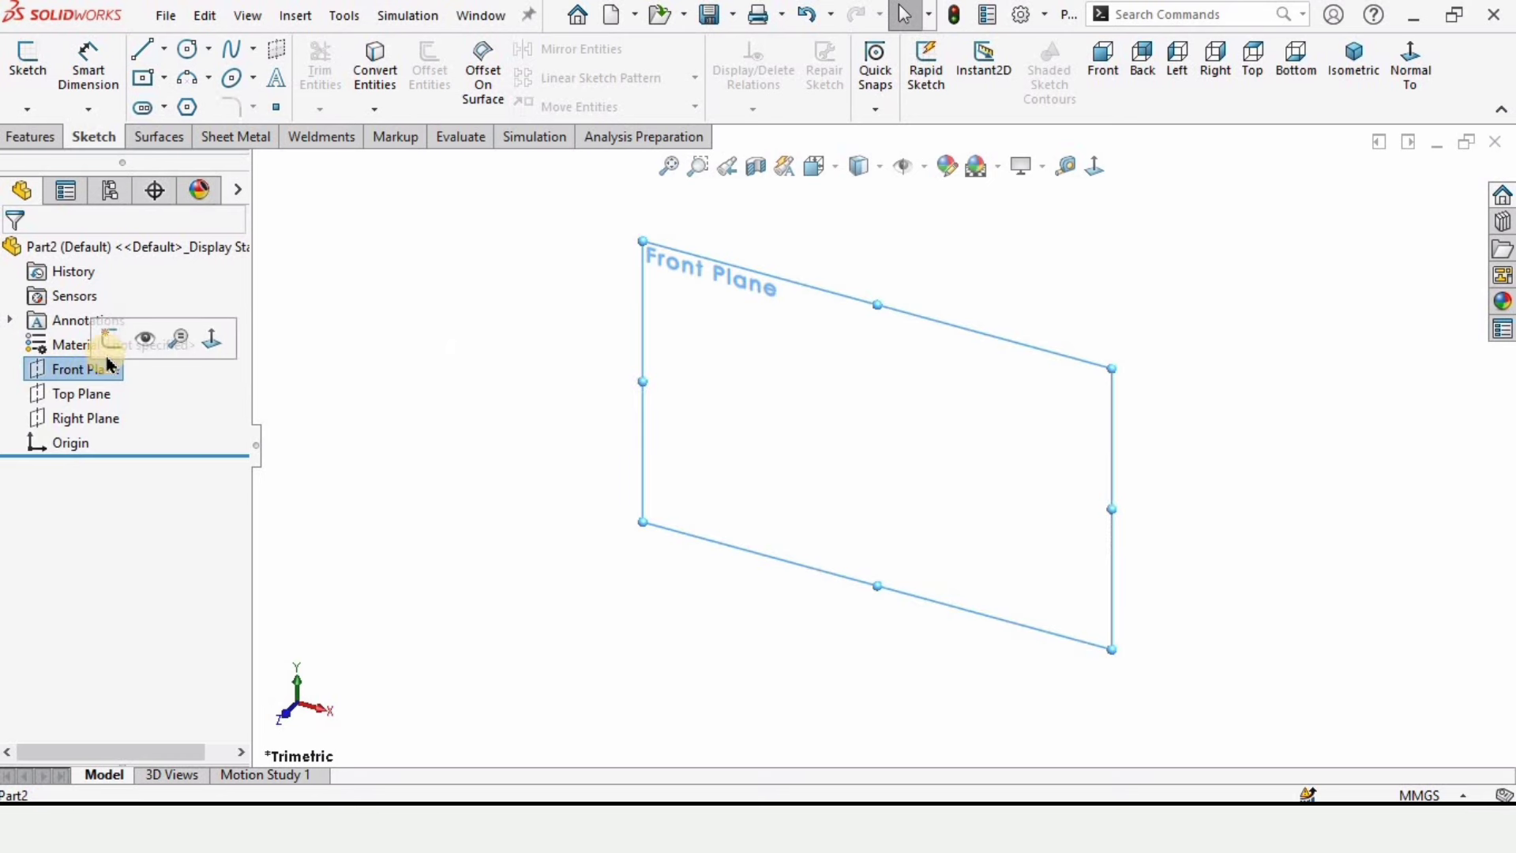
{"action": "left_click", "coordinate": [109, 339]}
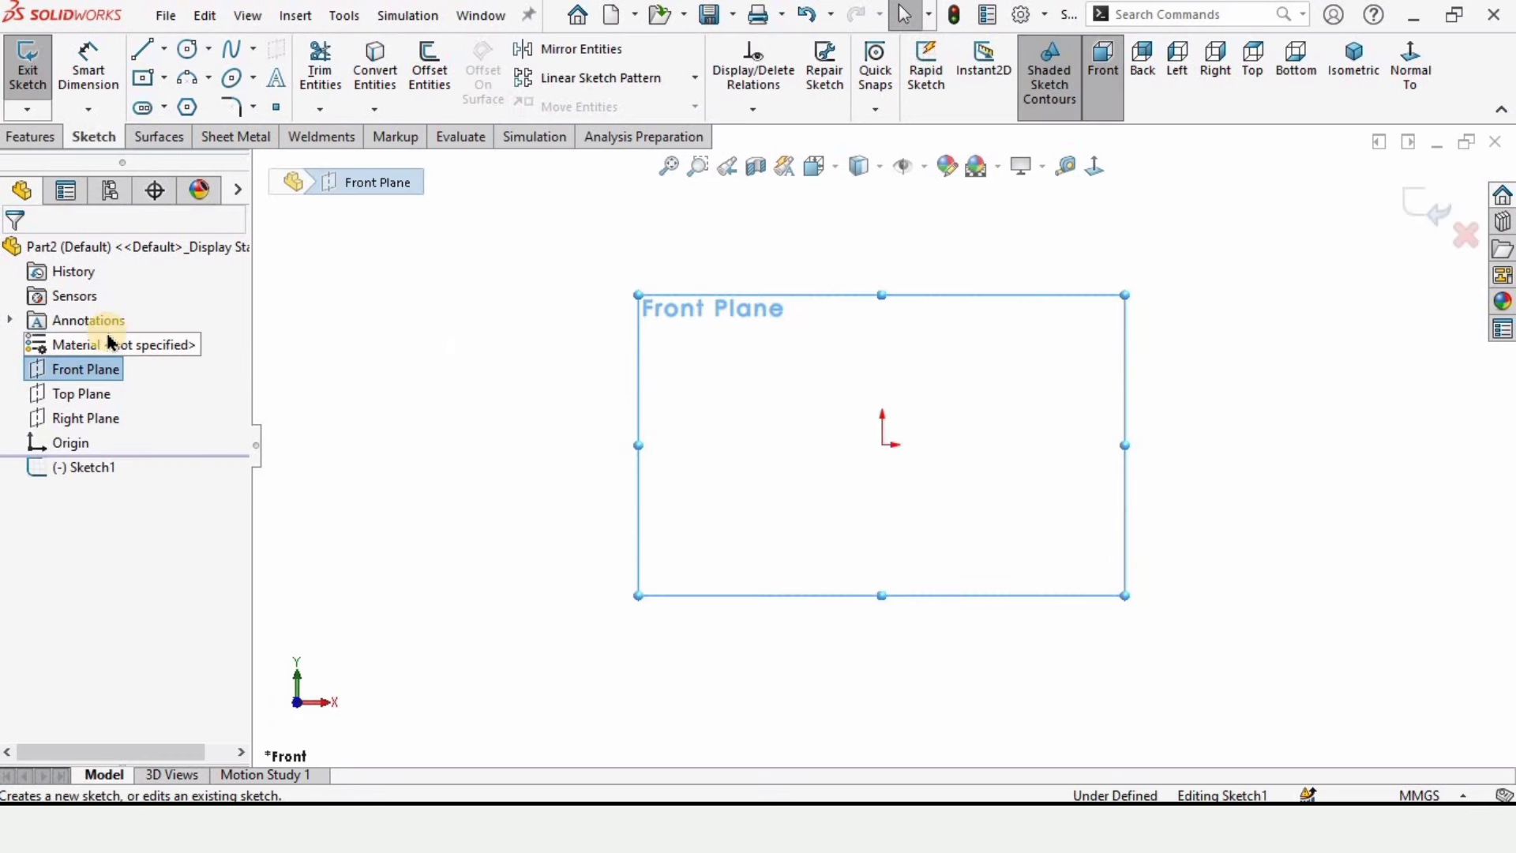
{"action": "left_click", "coordinate": [144, 52]}
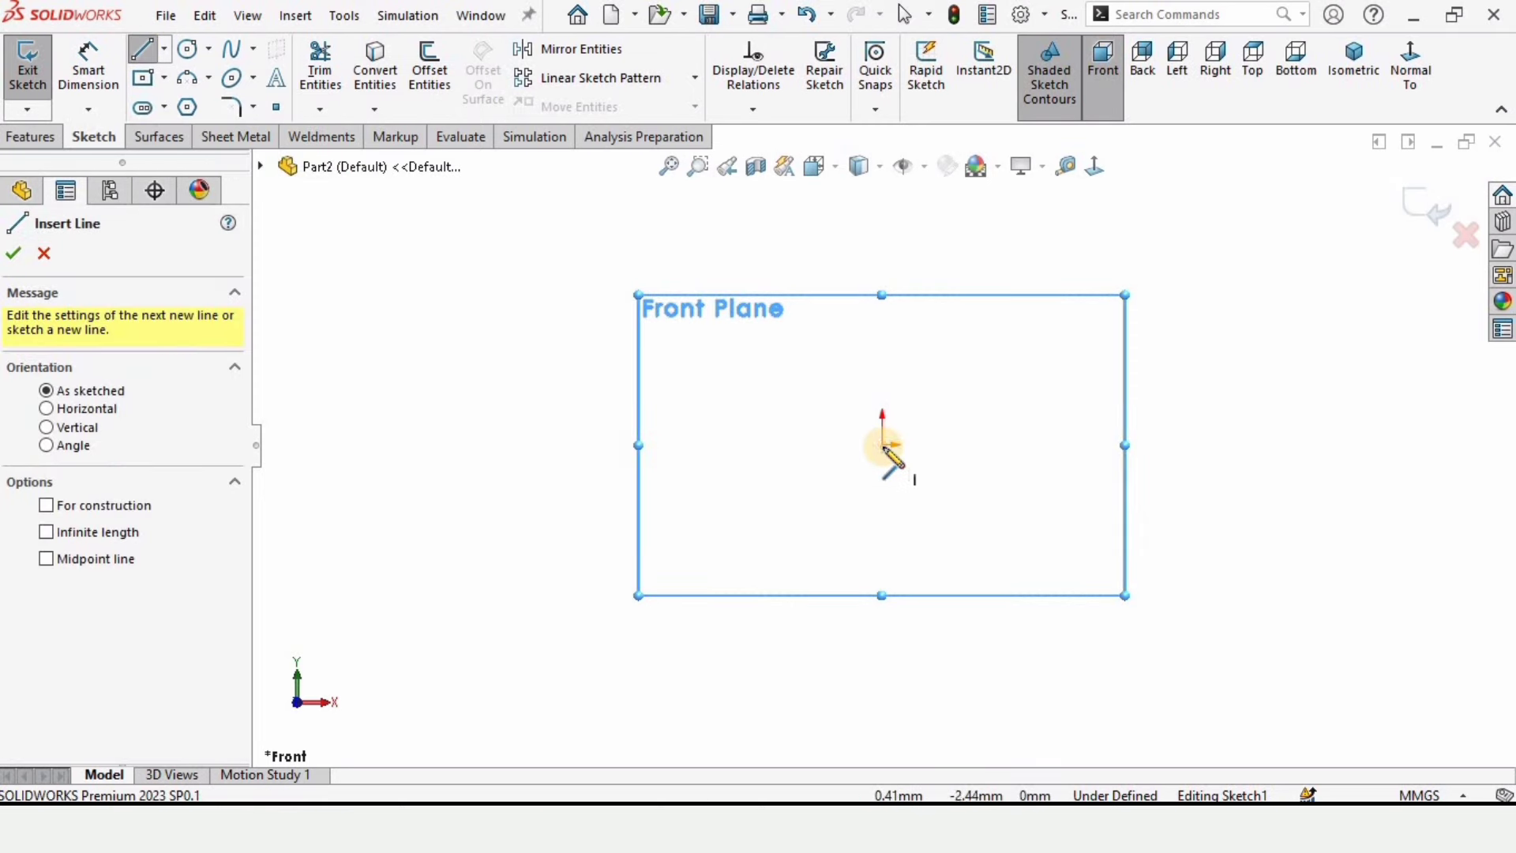
{"action": "left_click_drag", "start_coordinate": [882, 446], "coordinate": [883, 593]}
{"action": "key", "text": "Escape"}
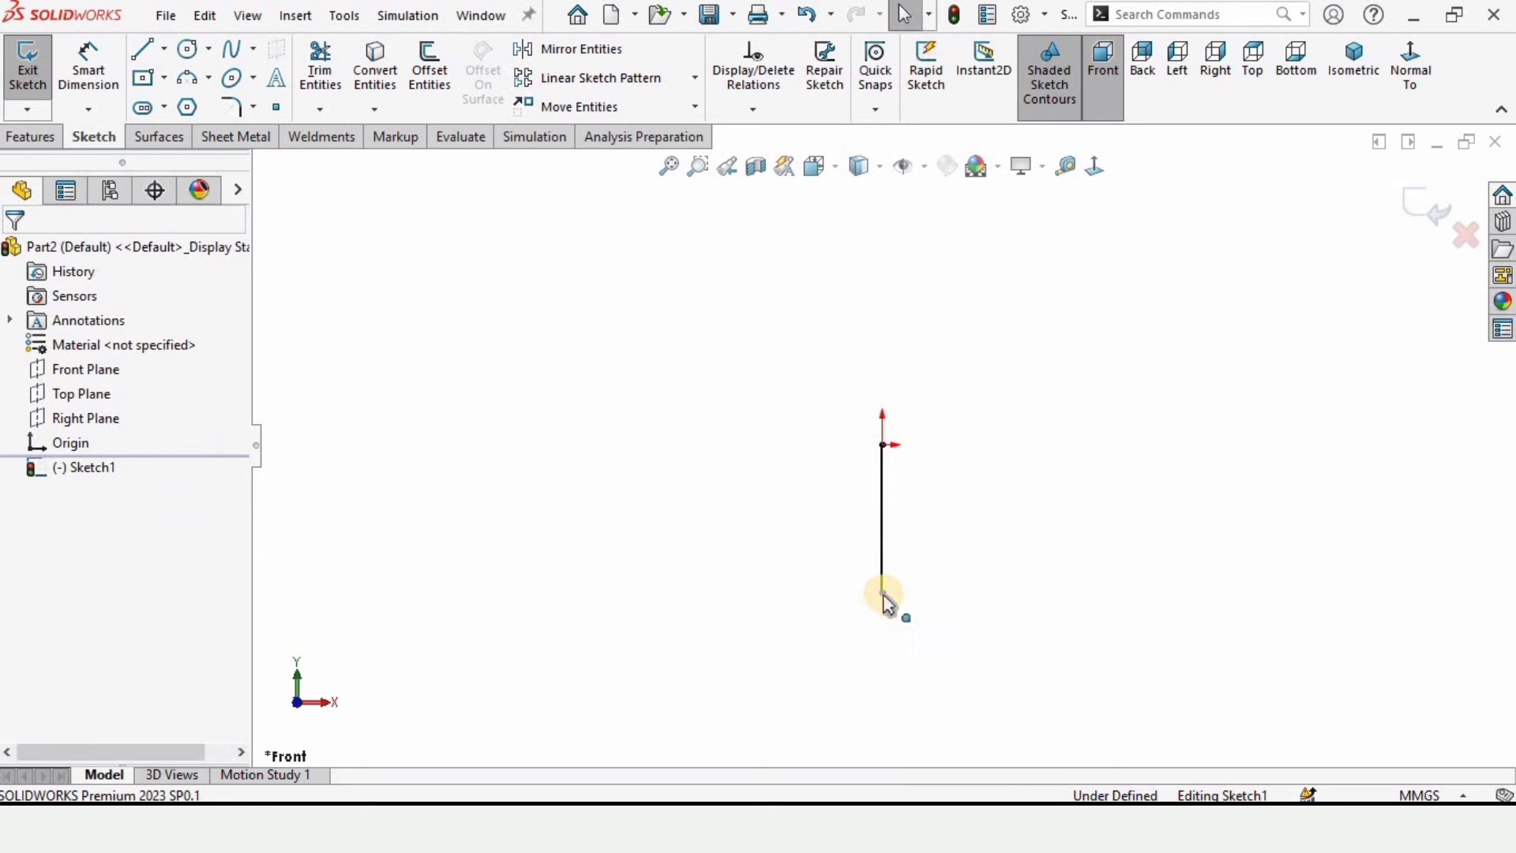
Sketch a 3 Point Arc of about 24 mm radius from the line's lower end, curving down and right, and make it tangent to the line.
{"action": "left_click", "coordinate": [211, 79]}
{"action": "left_click", "coordinate": [241, 161]}
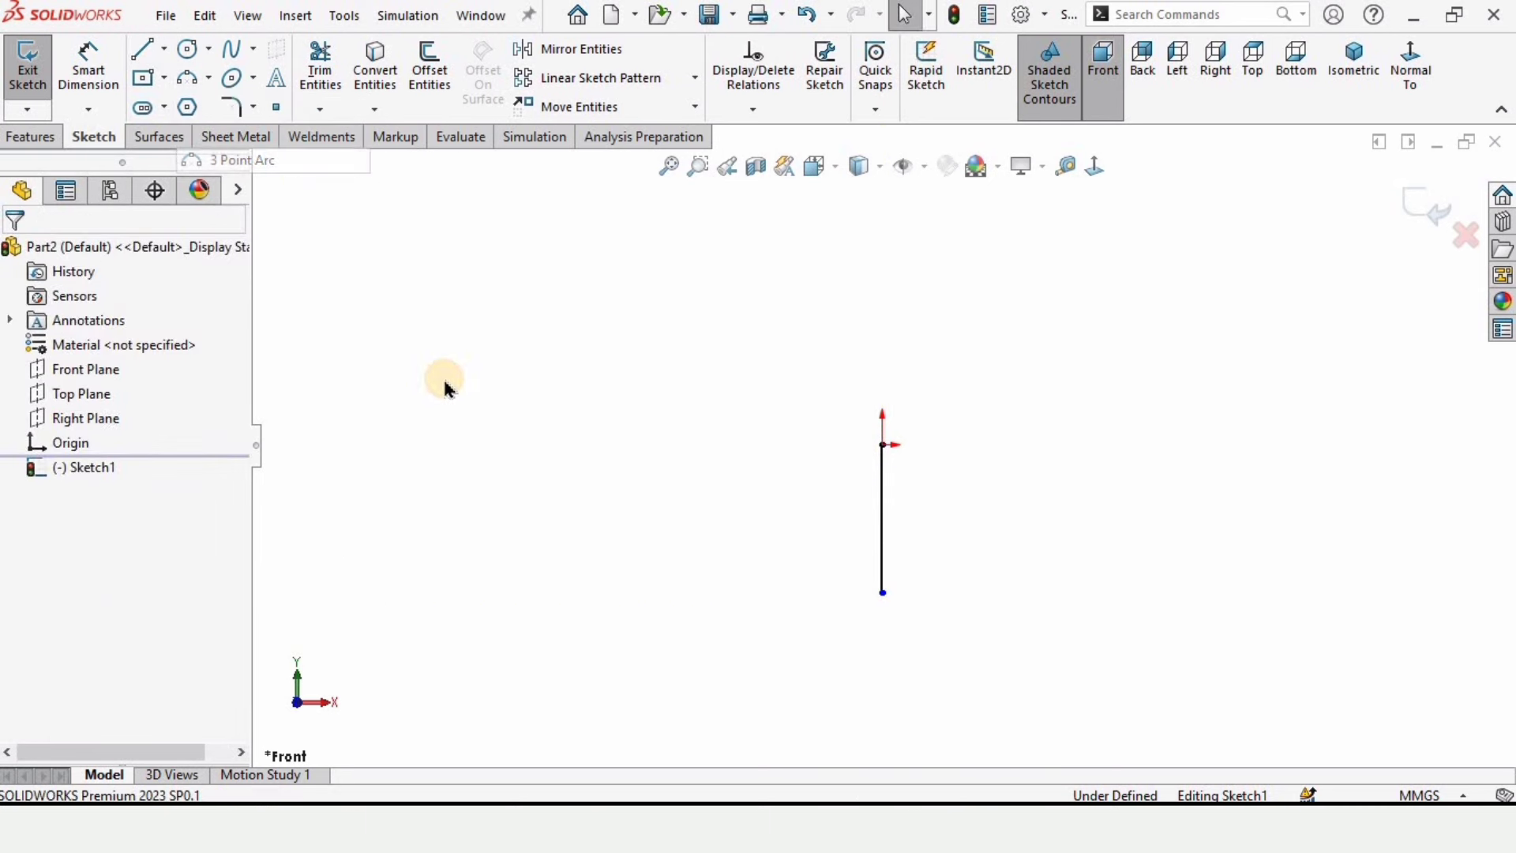
{"action": "left_click", "coordinate": [883, 593]}
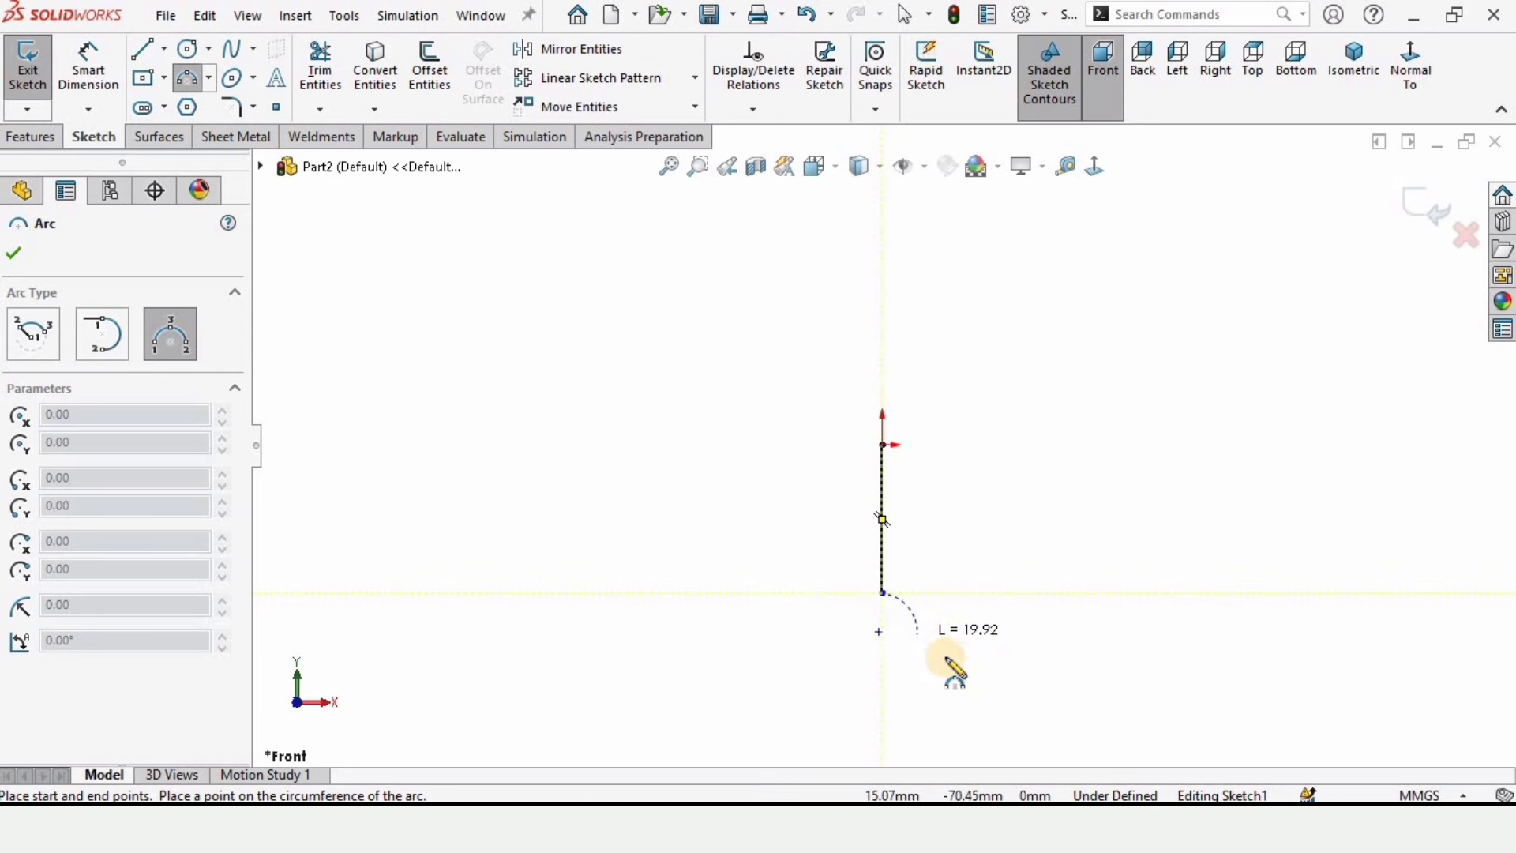
{"action": "left_click", "coordinate": [950, 657]}
{"action": "left_click", "coordinate": [917, 653]}
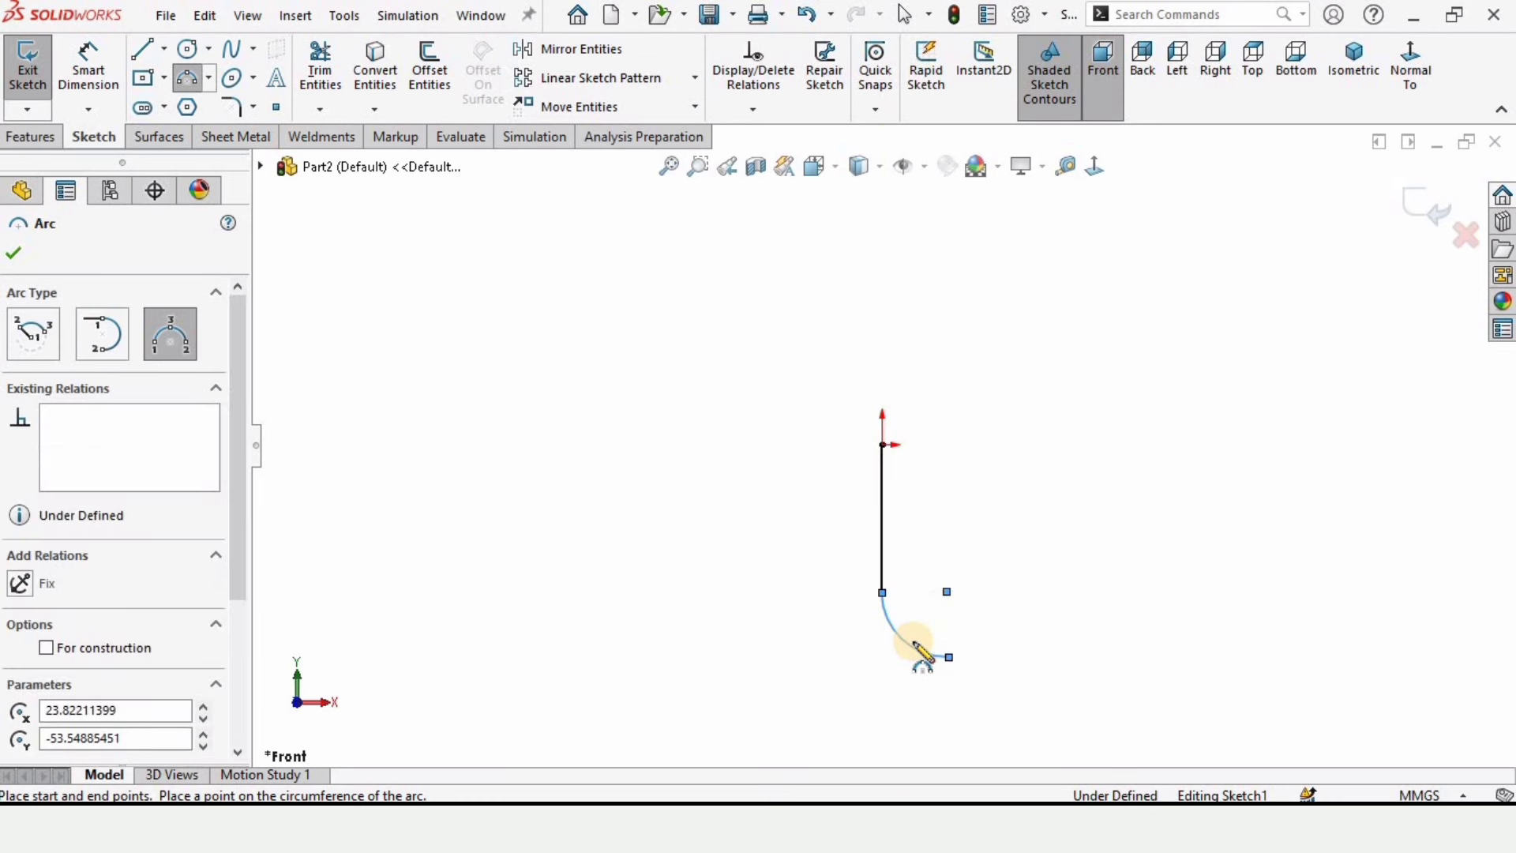
{"action": "key", "text": "Escape"}
{"action": "scroll", "coordinate": [916, 628], "scroll_direction": "down", "scroll_amount": 3}
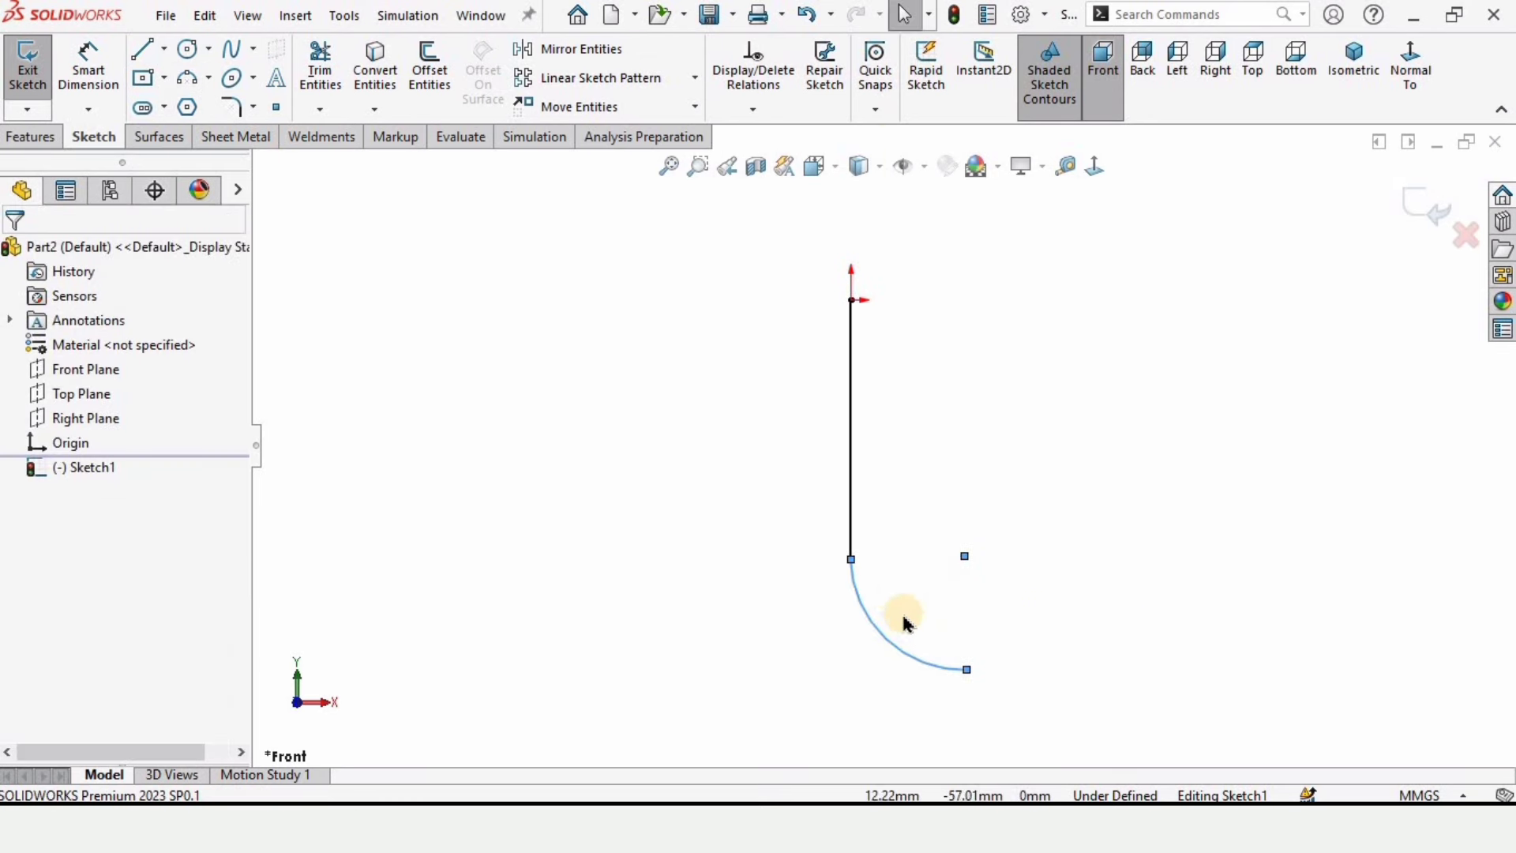
{"action": "left_click", "coordinate": [852, 560]}
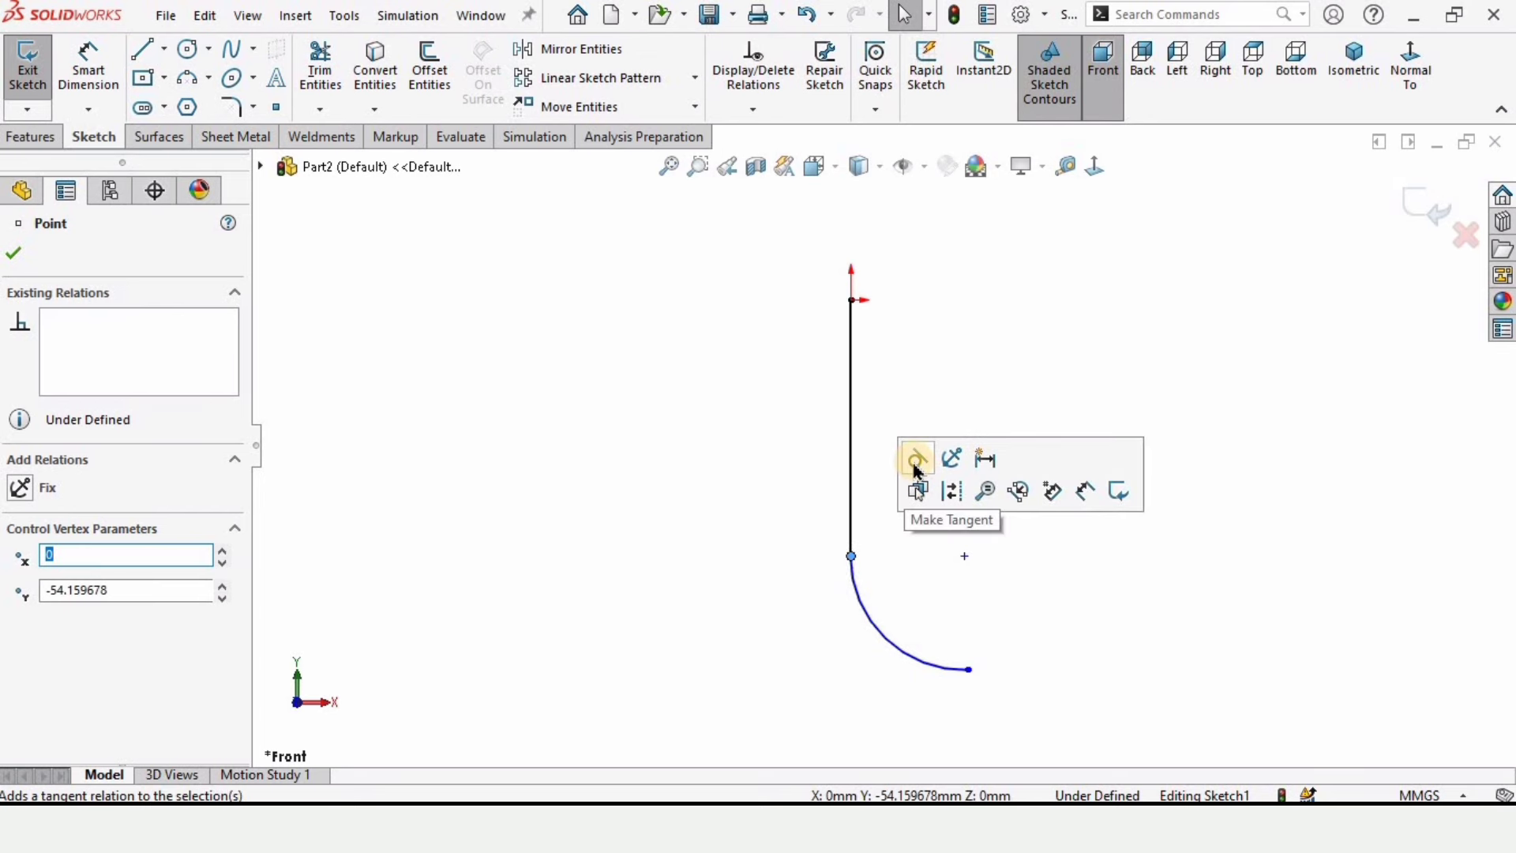
{"action": "left_click", "coordinate": [716, 525]}
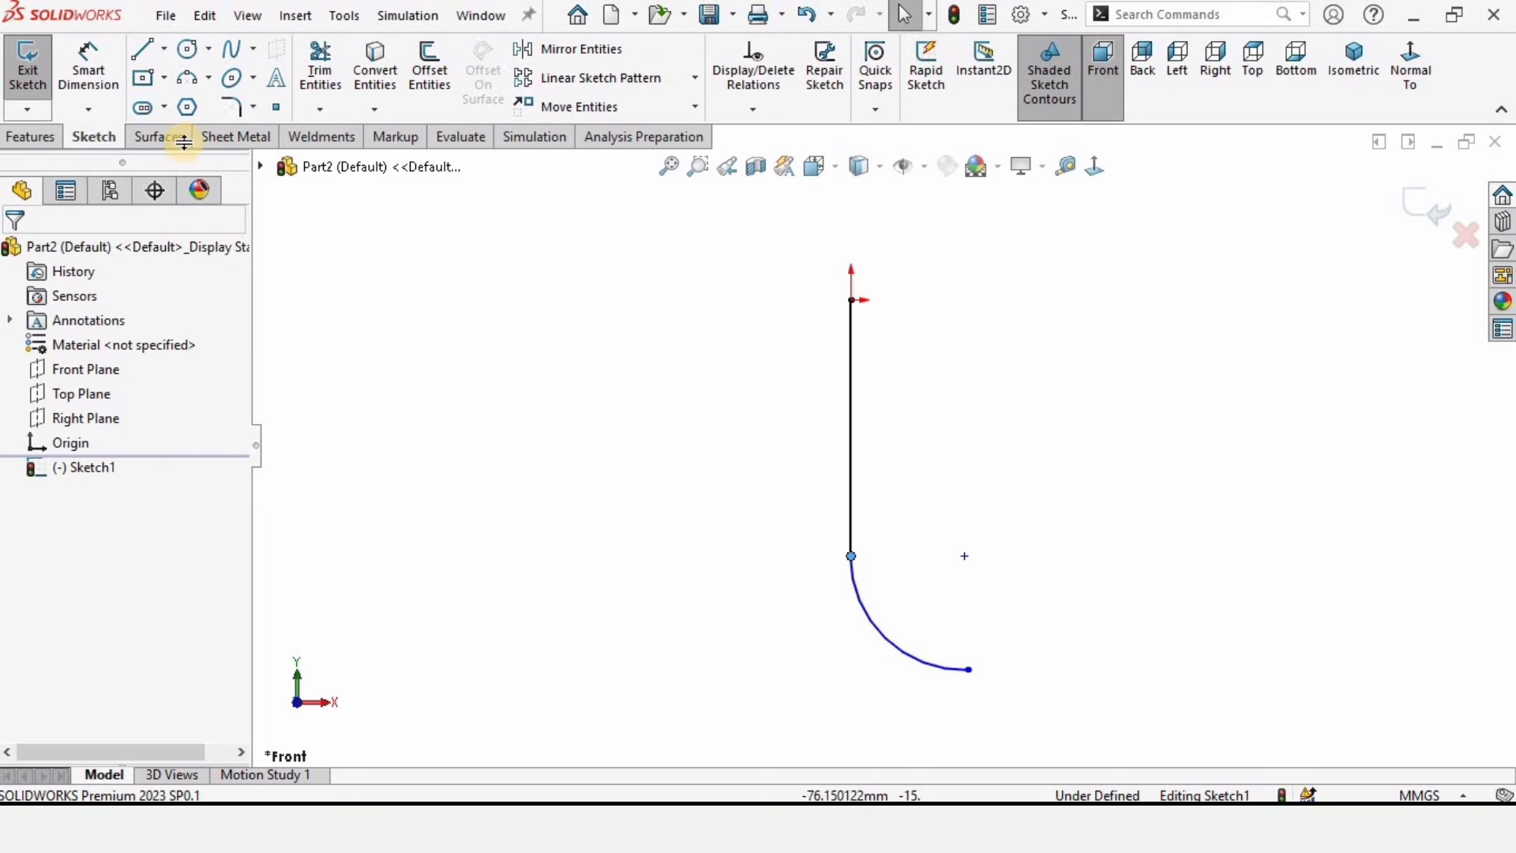
Sketch a line about 63 mm long rightward from the arc's free end and make it horizontal.
{"action": "left_click", "coordinate": [143, 57]}
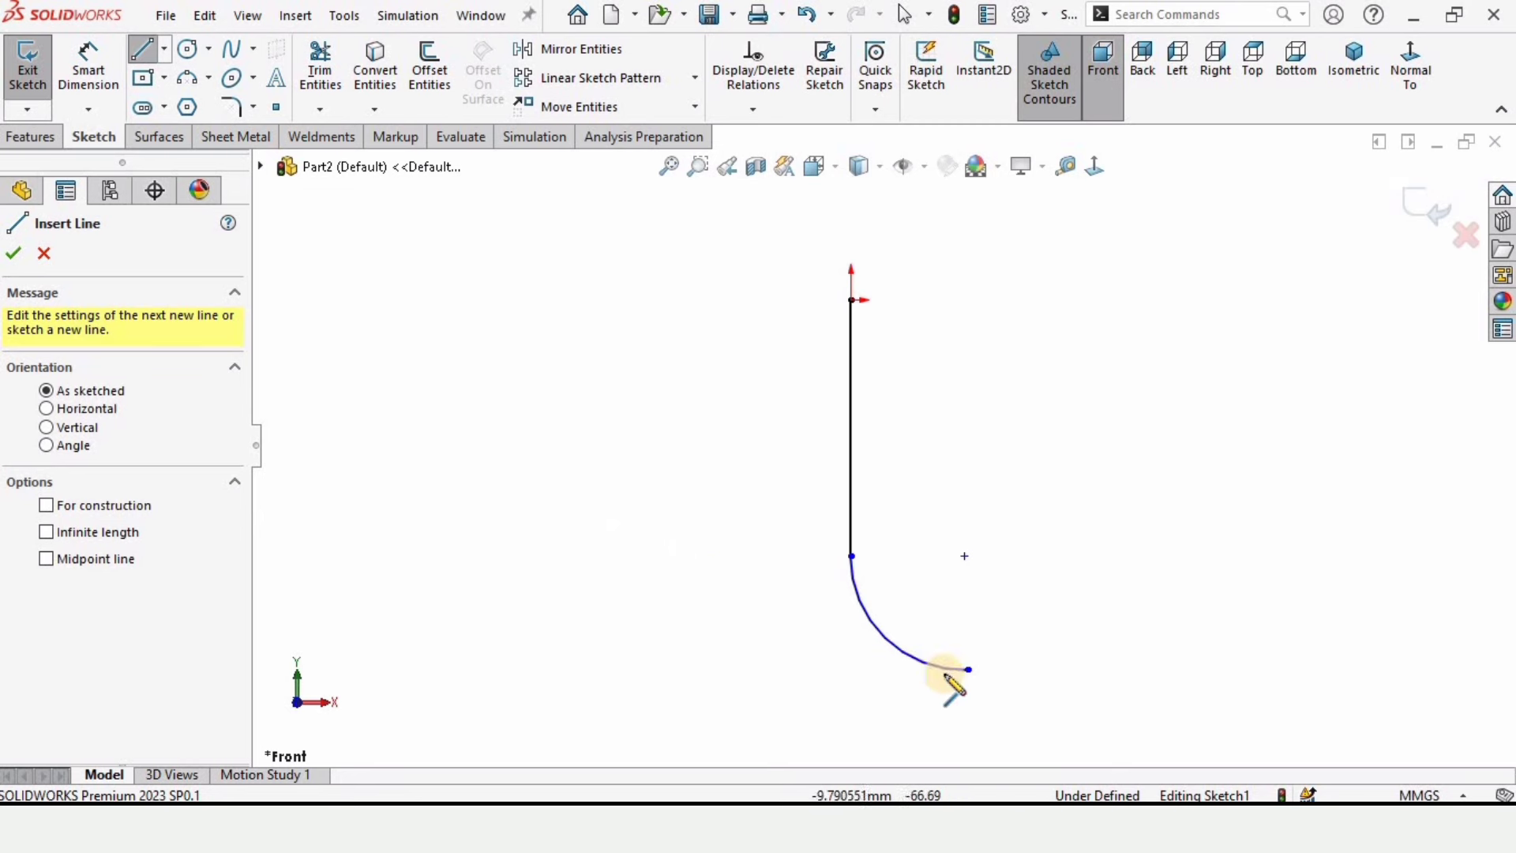
{"action": "left_click", "coordinate": [979, 669]}
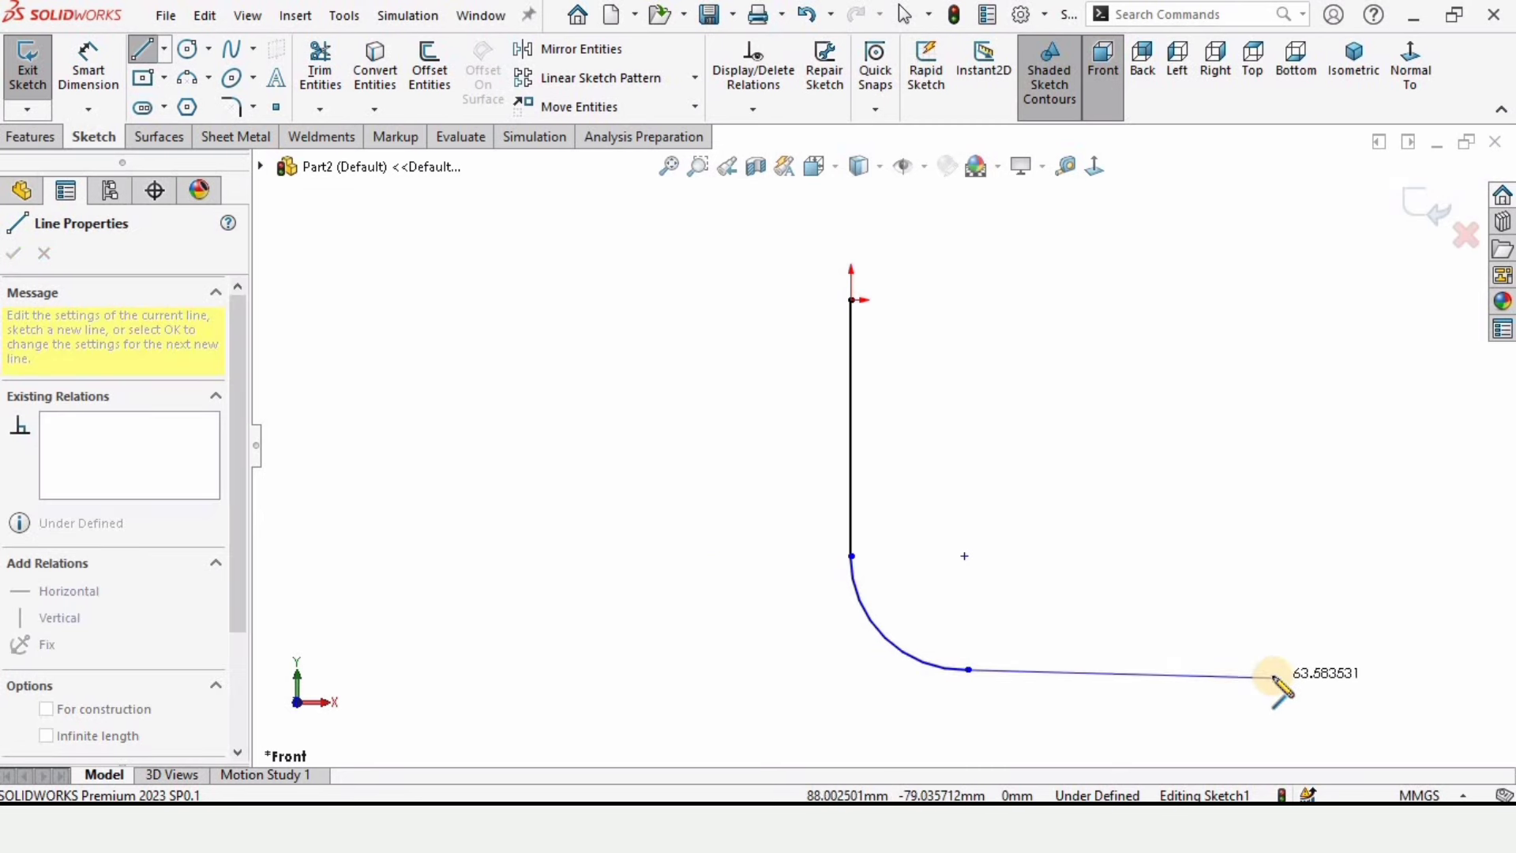
{"action": "left_click", "coordinate": [1269, 686]}
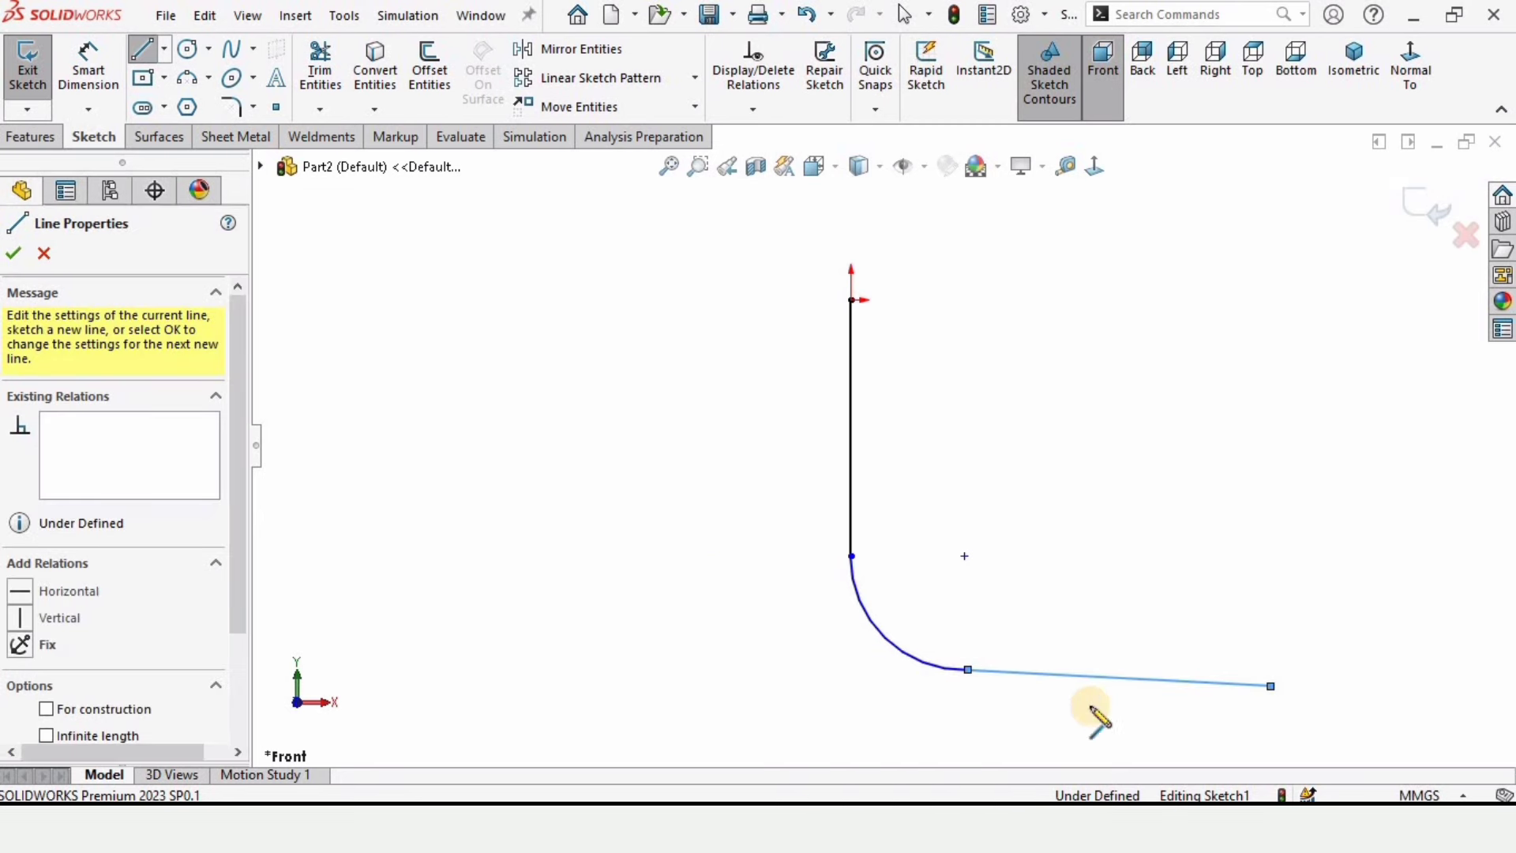
{"action": "key", "text": "Escape"}
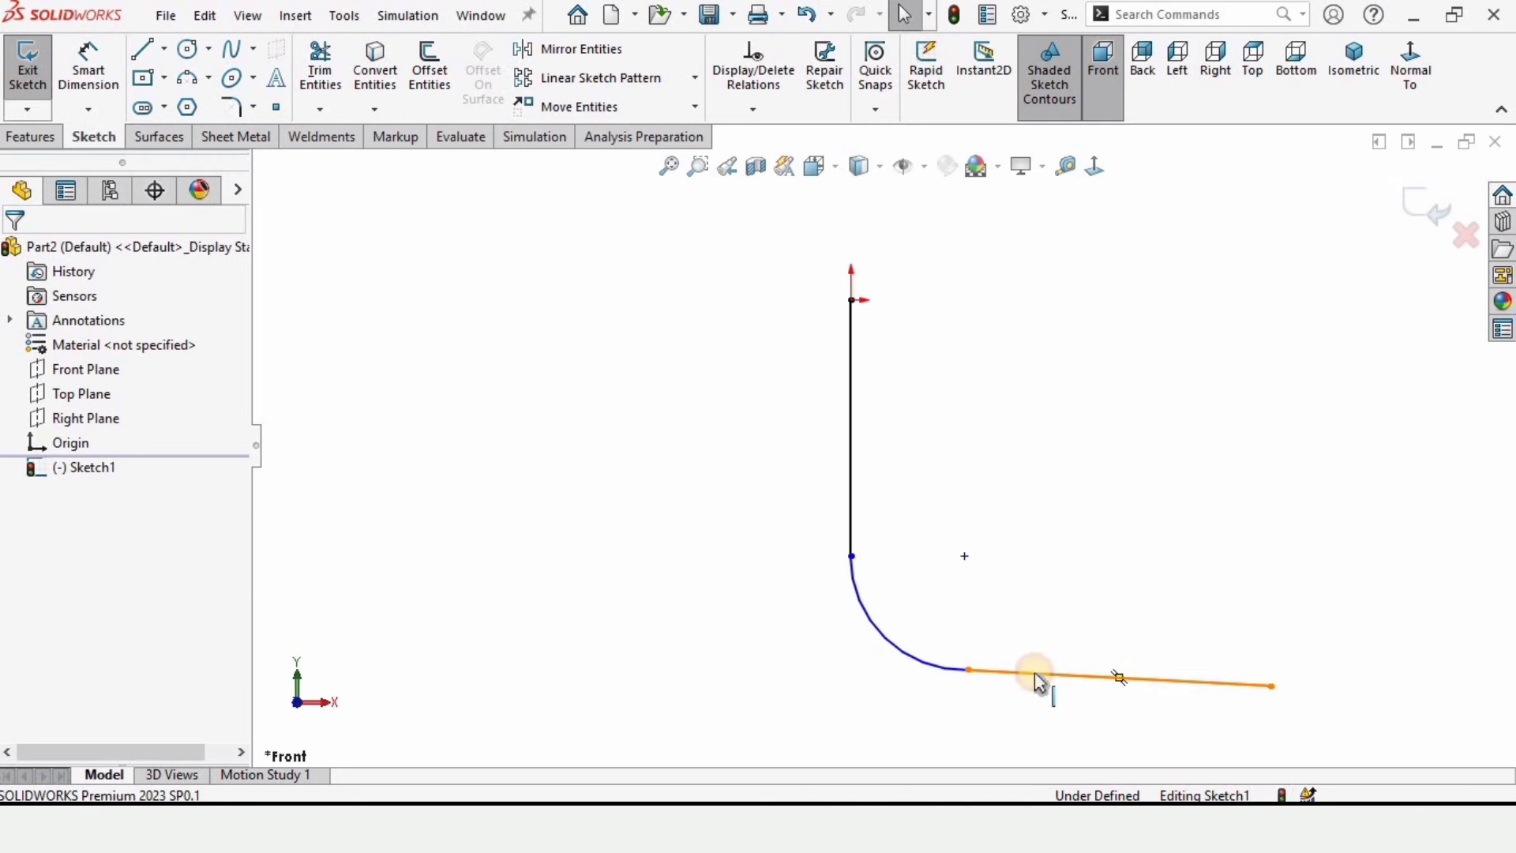
{"action": "left_click", "coordinate": [1035, 671]}
{"action": "left_click", "coordinate": [1100, 574]}
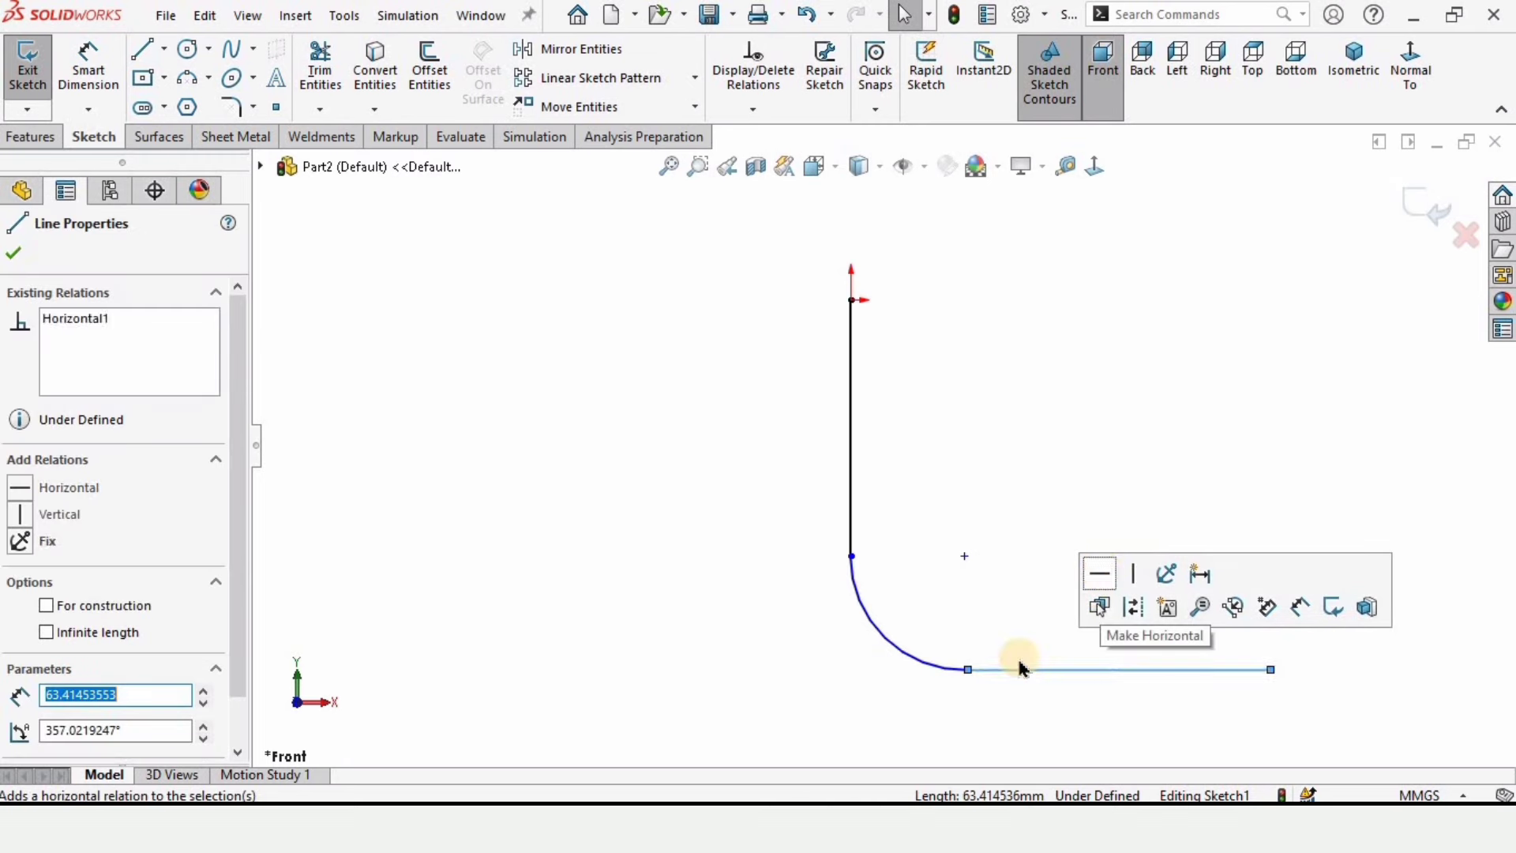
{"action": "left_click", "coordinate": [930, 713]}
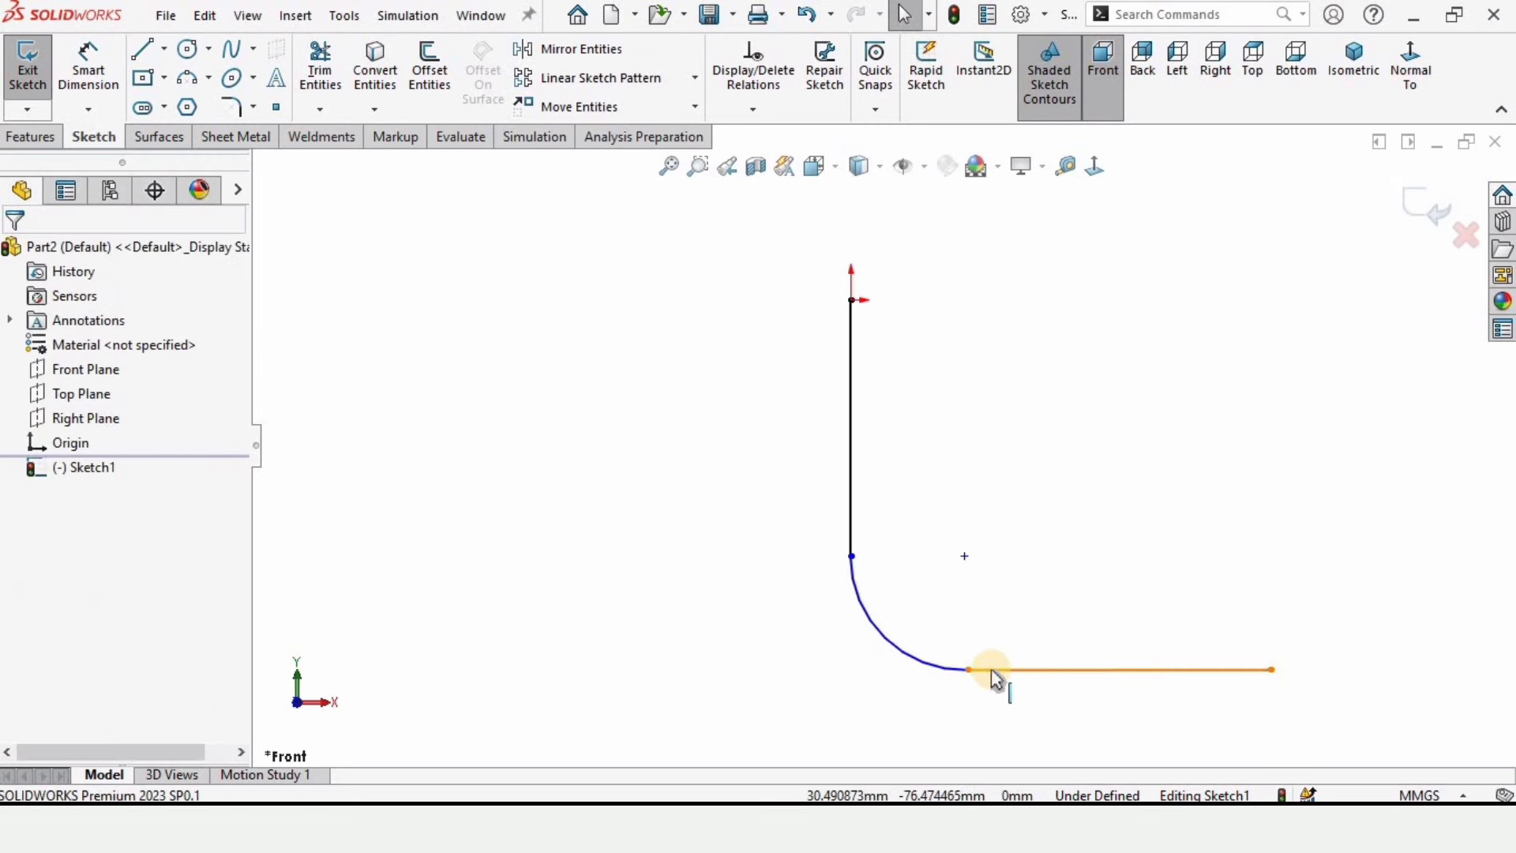
Make the arc tangent to the horizontal line at their shared endpoint.
{"action": "scroll", "coordinate": [992, 668], "scroll_direction": "down", "scroll_amount": 2}
{"action": "left_click", "coordinate": [954, 660]}
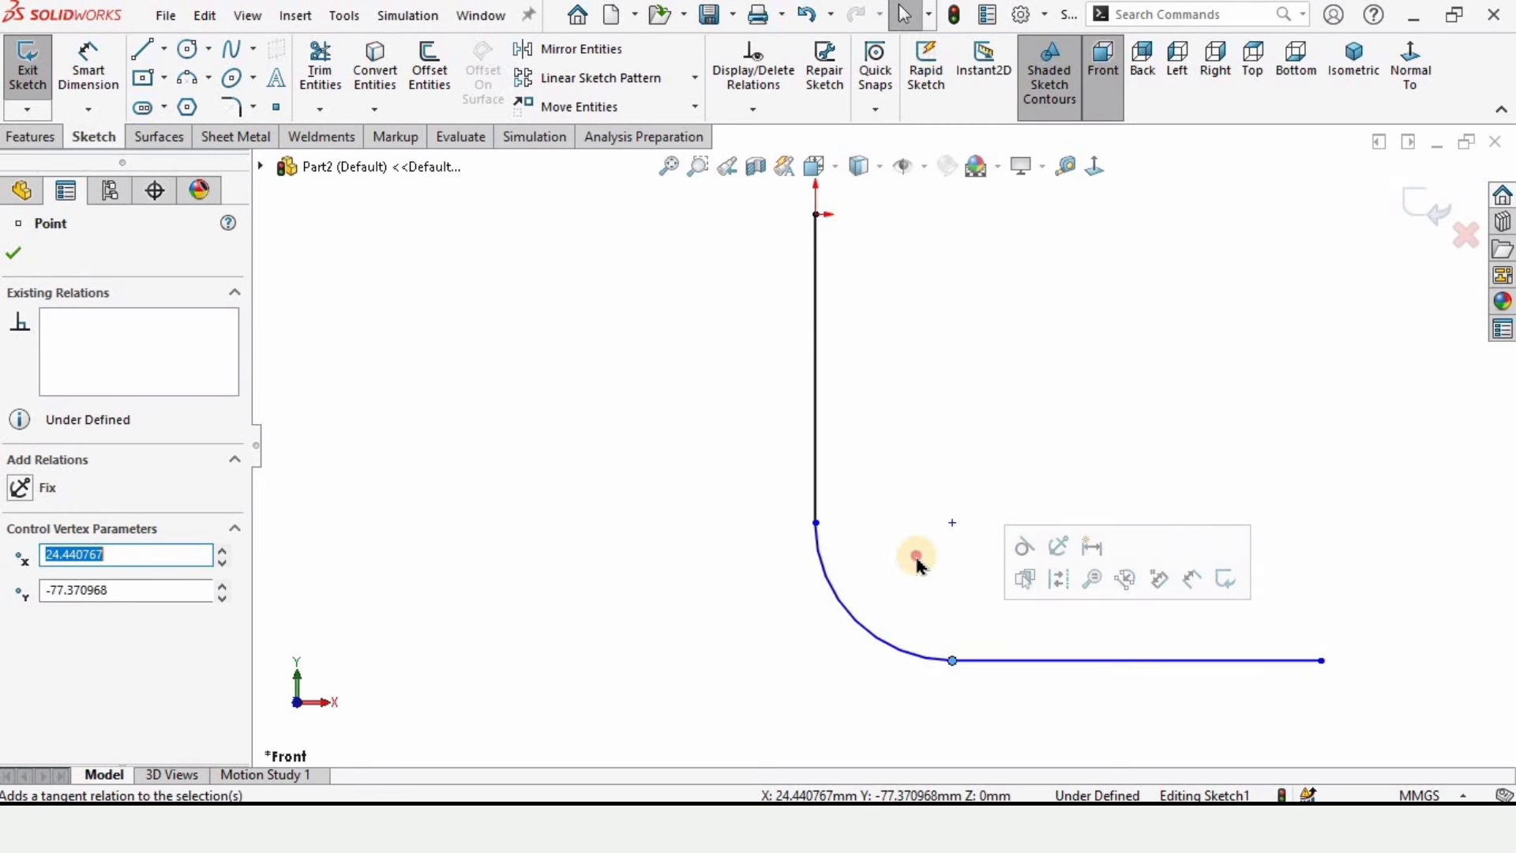
{"action": "left_click", "coordinate": [921, 528]}
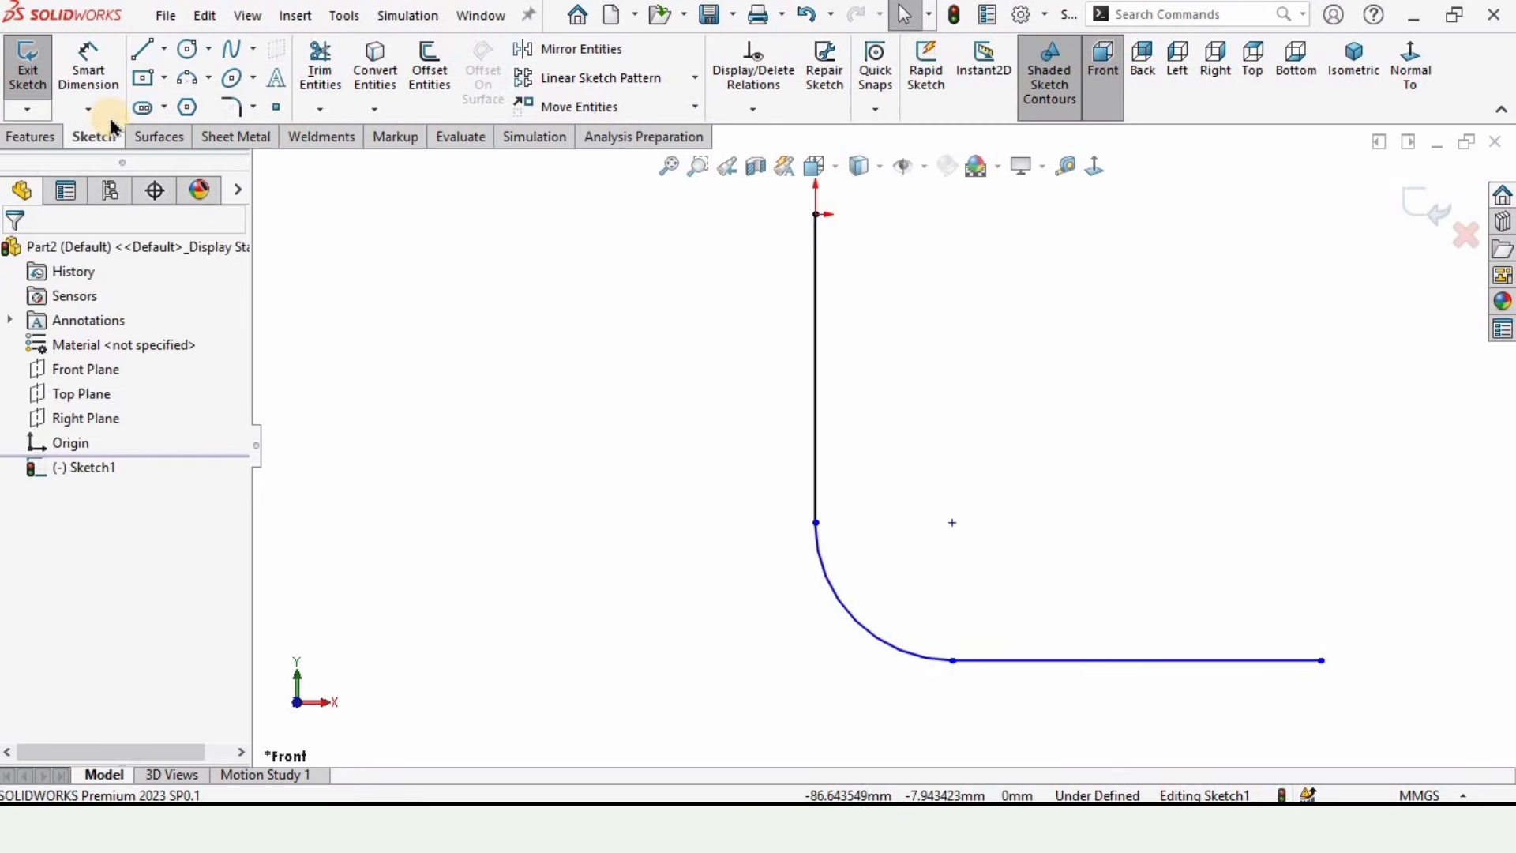
Dimension the vertical line's length as 75 mm.
{"action": "left_click", "coordinate": [87, 67]}
{"action": "left_click", "coordinate": [87, 67]}
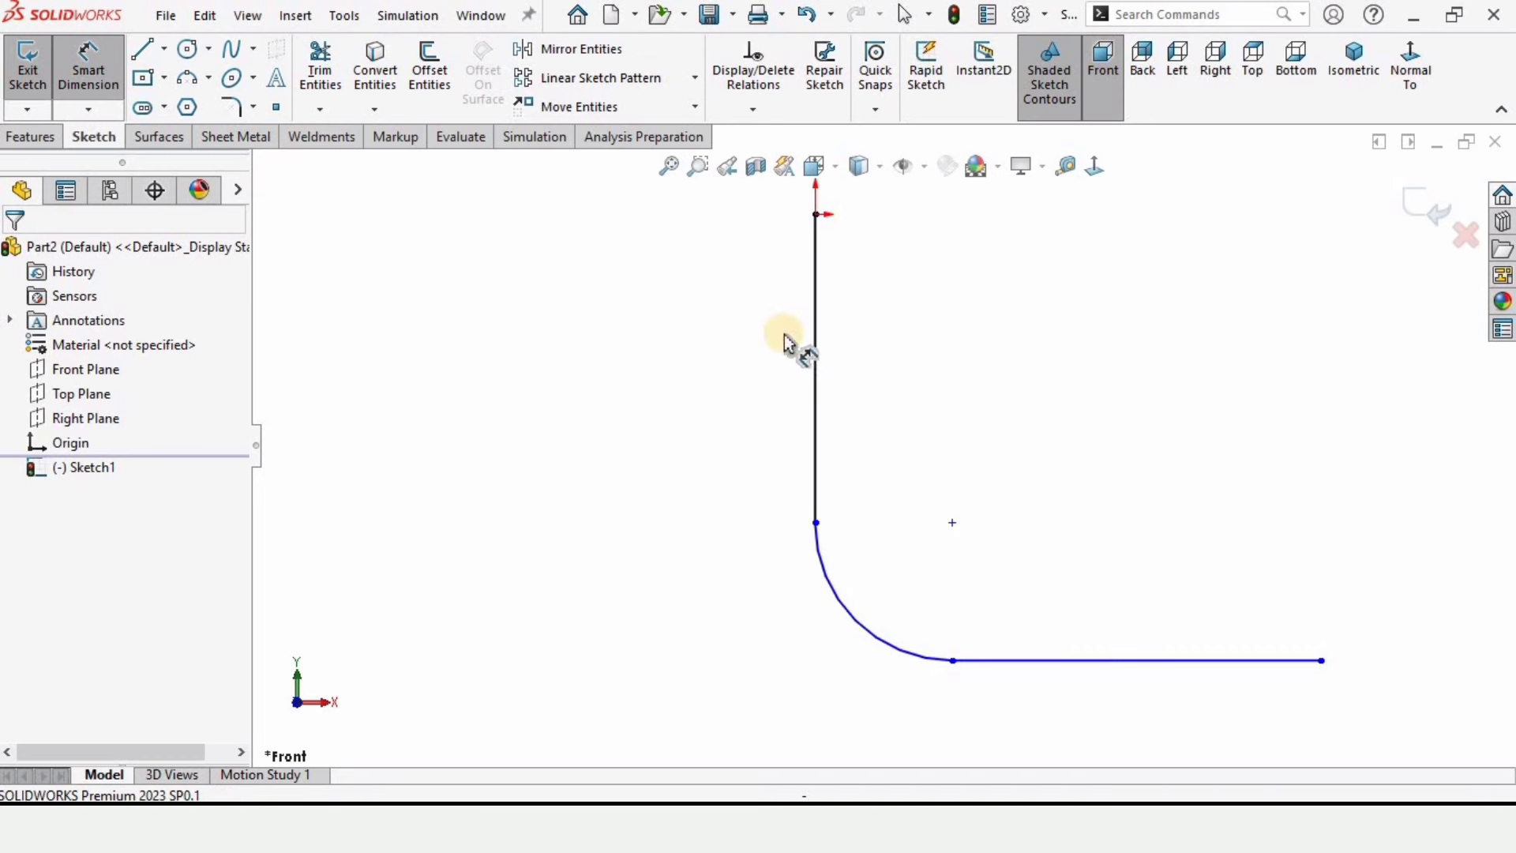
{"action": "left_click", "coordinate": [816, 296]}
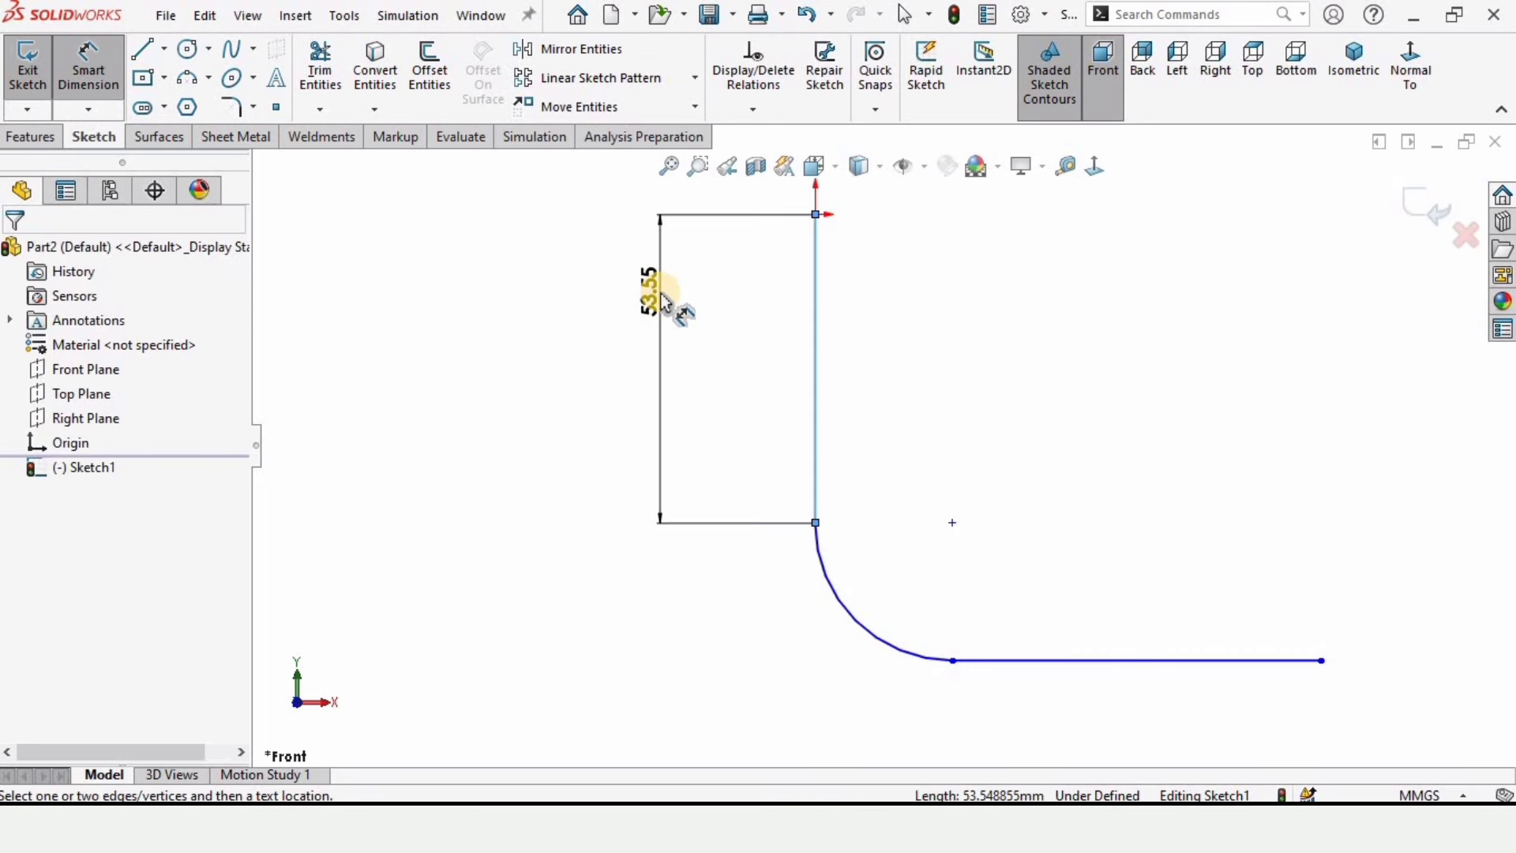
{"action": "left_click", "coordinate": [660, 304]}
{"action": "type", "text": "7"}
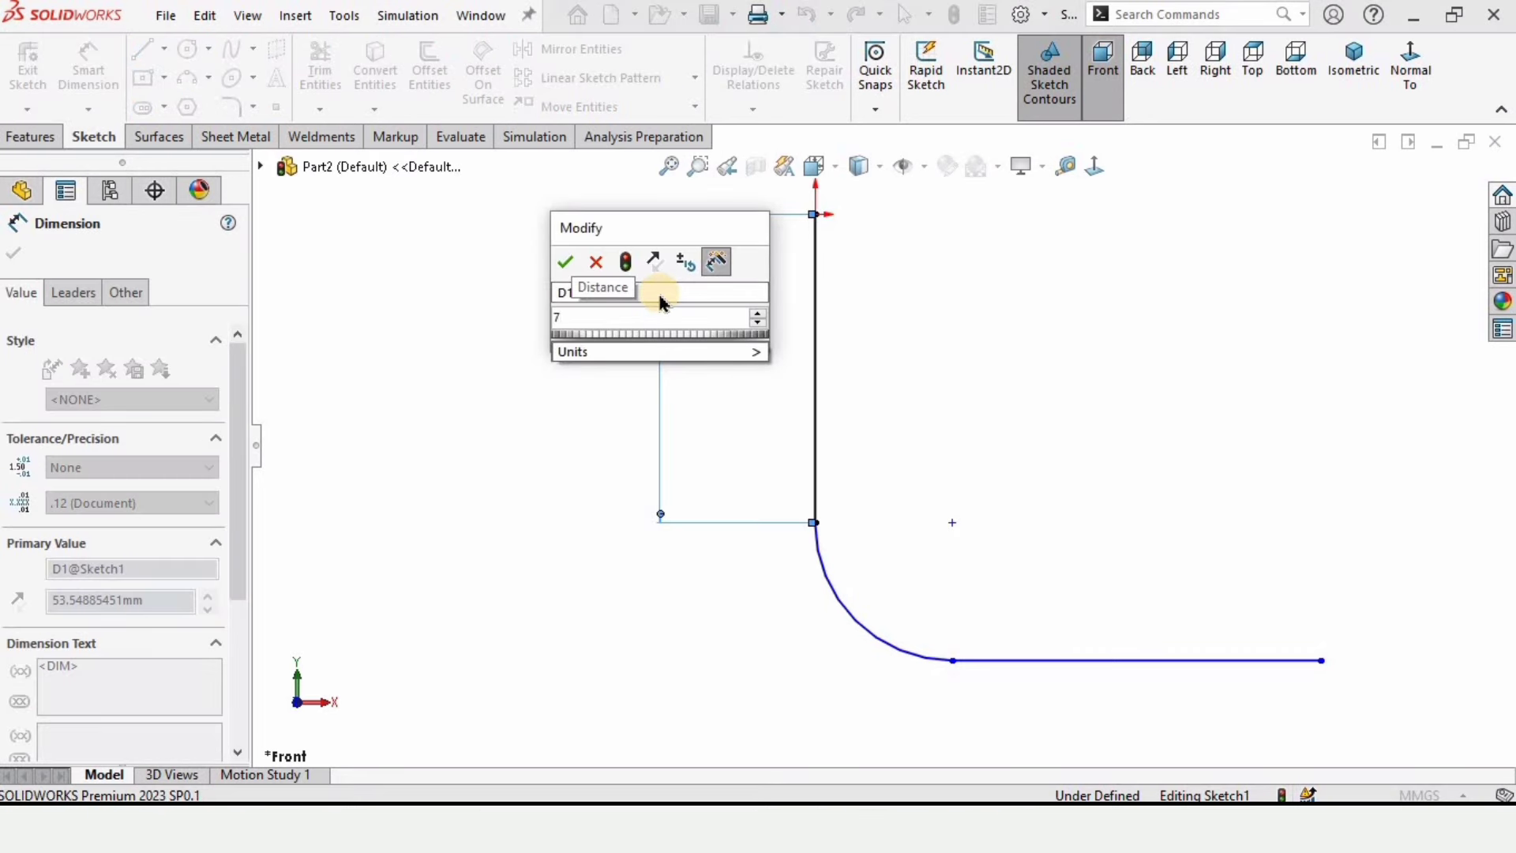
{"action": "type", "text": "5"}
{"action": "key", "text": "Return"}
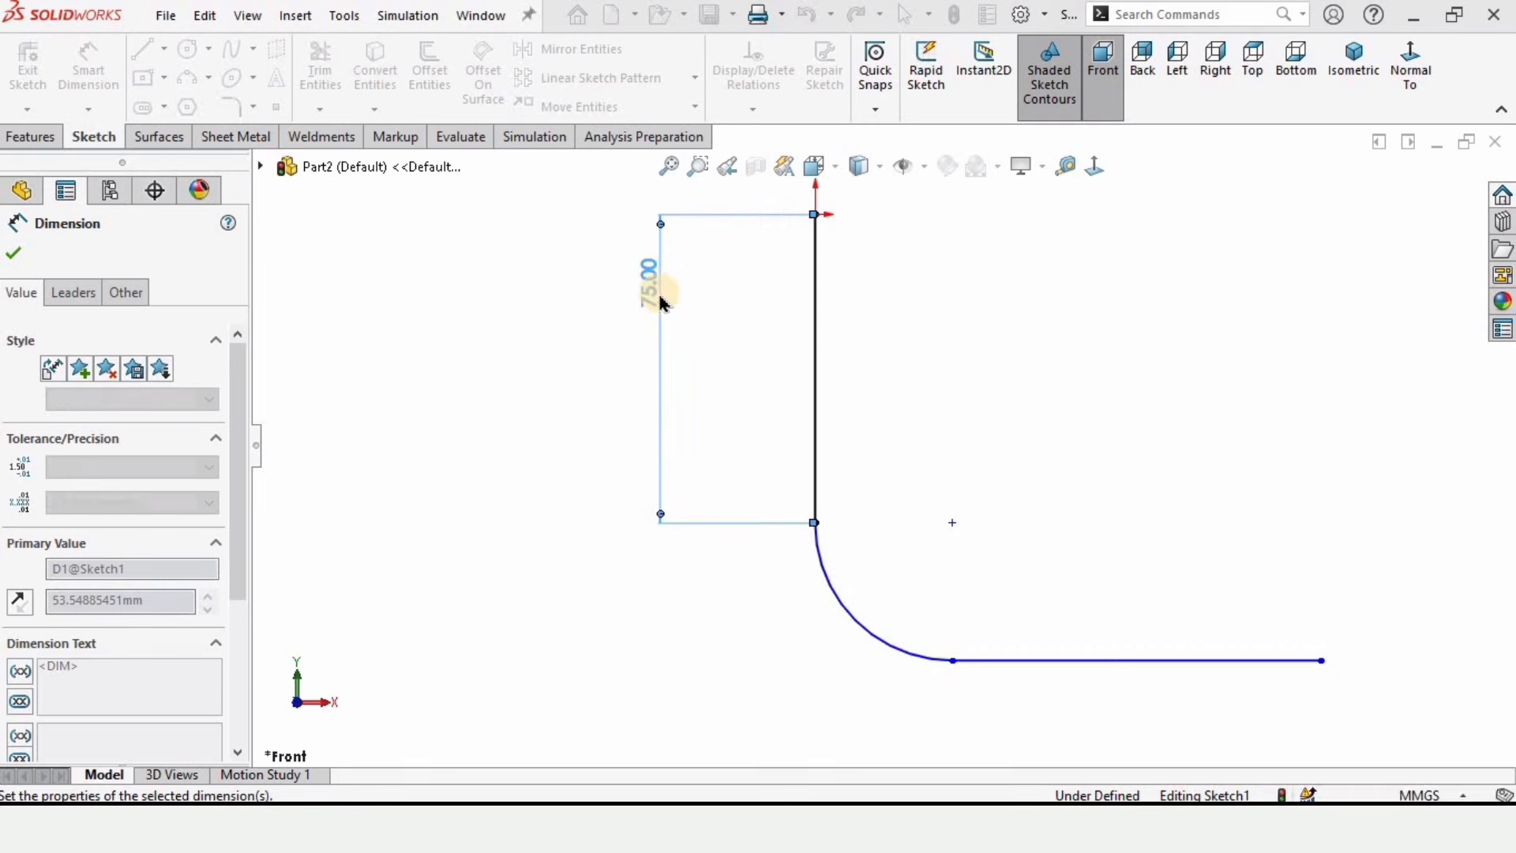
Dimension the corner arc's radius as 12 mm.
{"action": "left_click", "coordinate": [848, 612]}
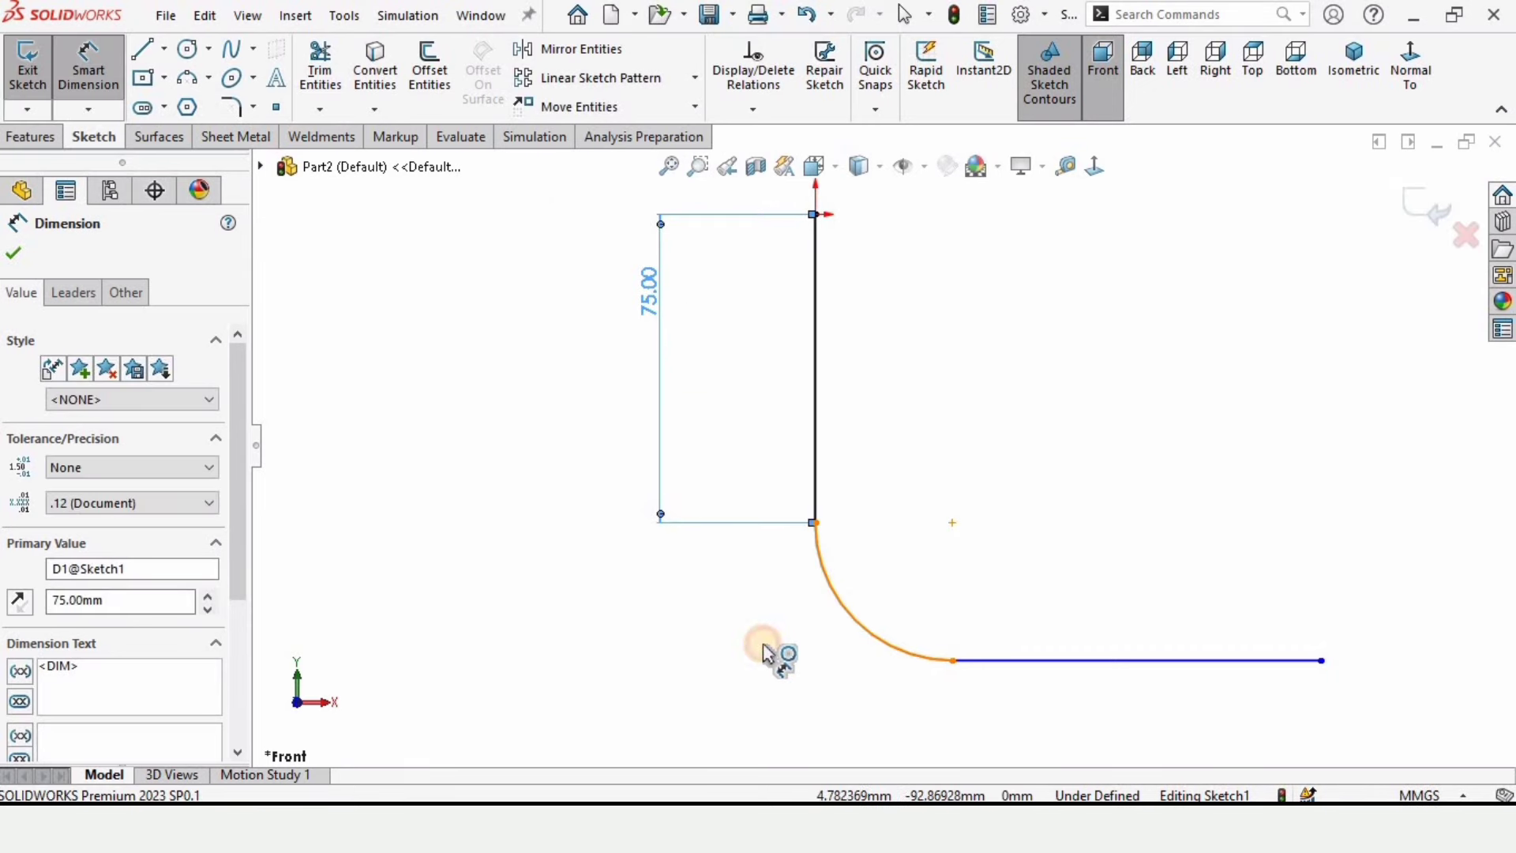
{"action": "left_click", "coordinate": [752, 668]}
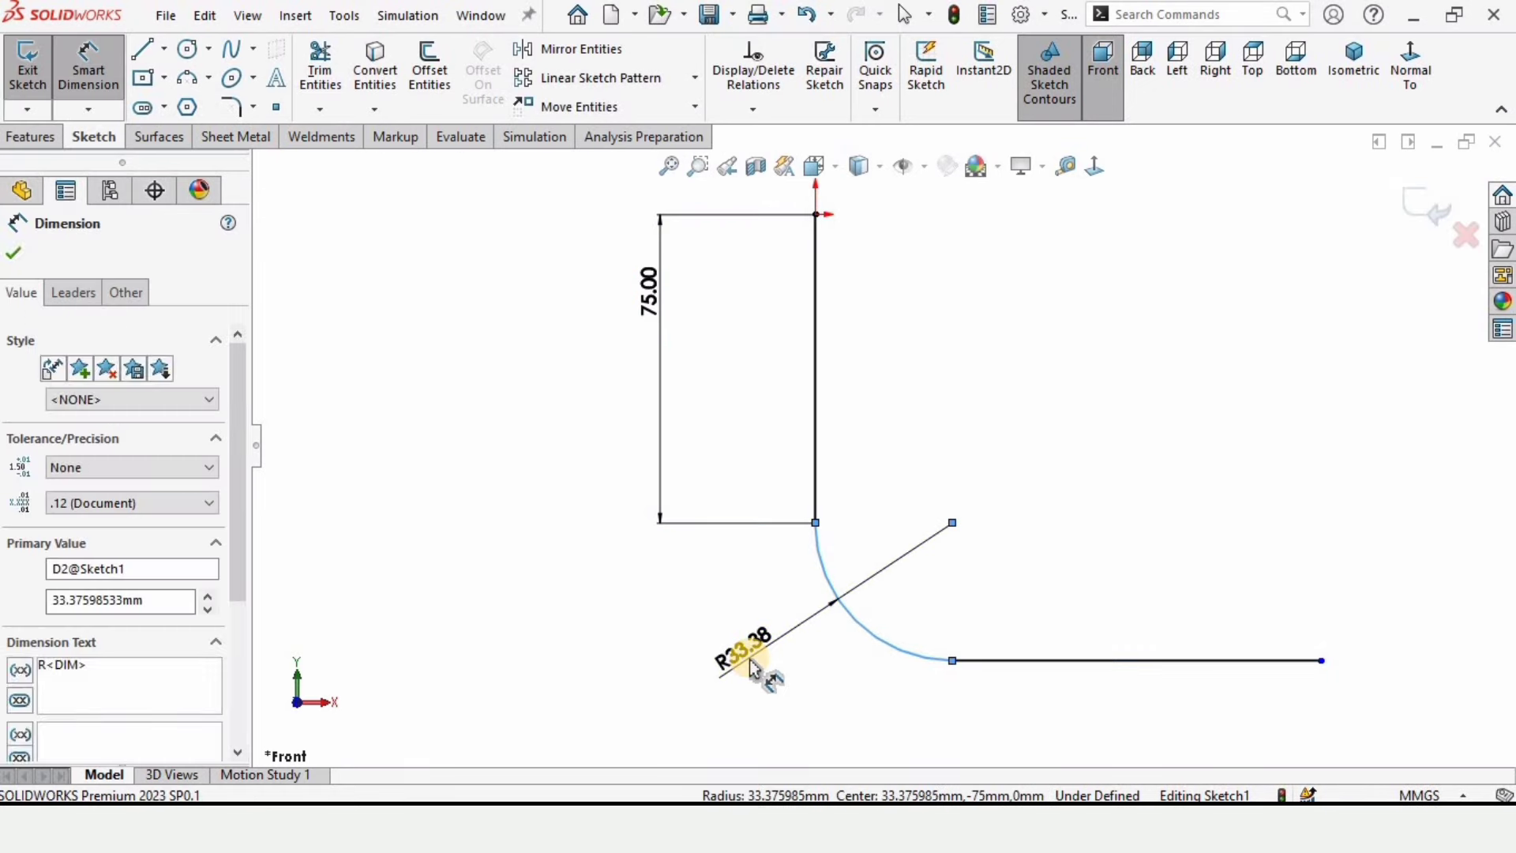
{"action": "type", "text": "12"}
{"action": "key", "text": "Return"}
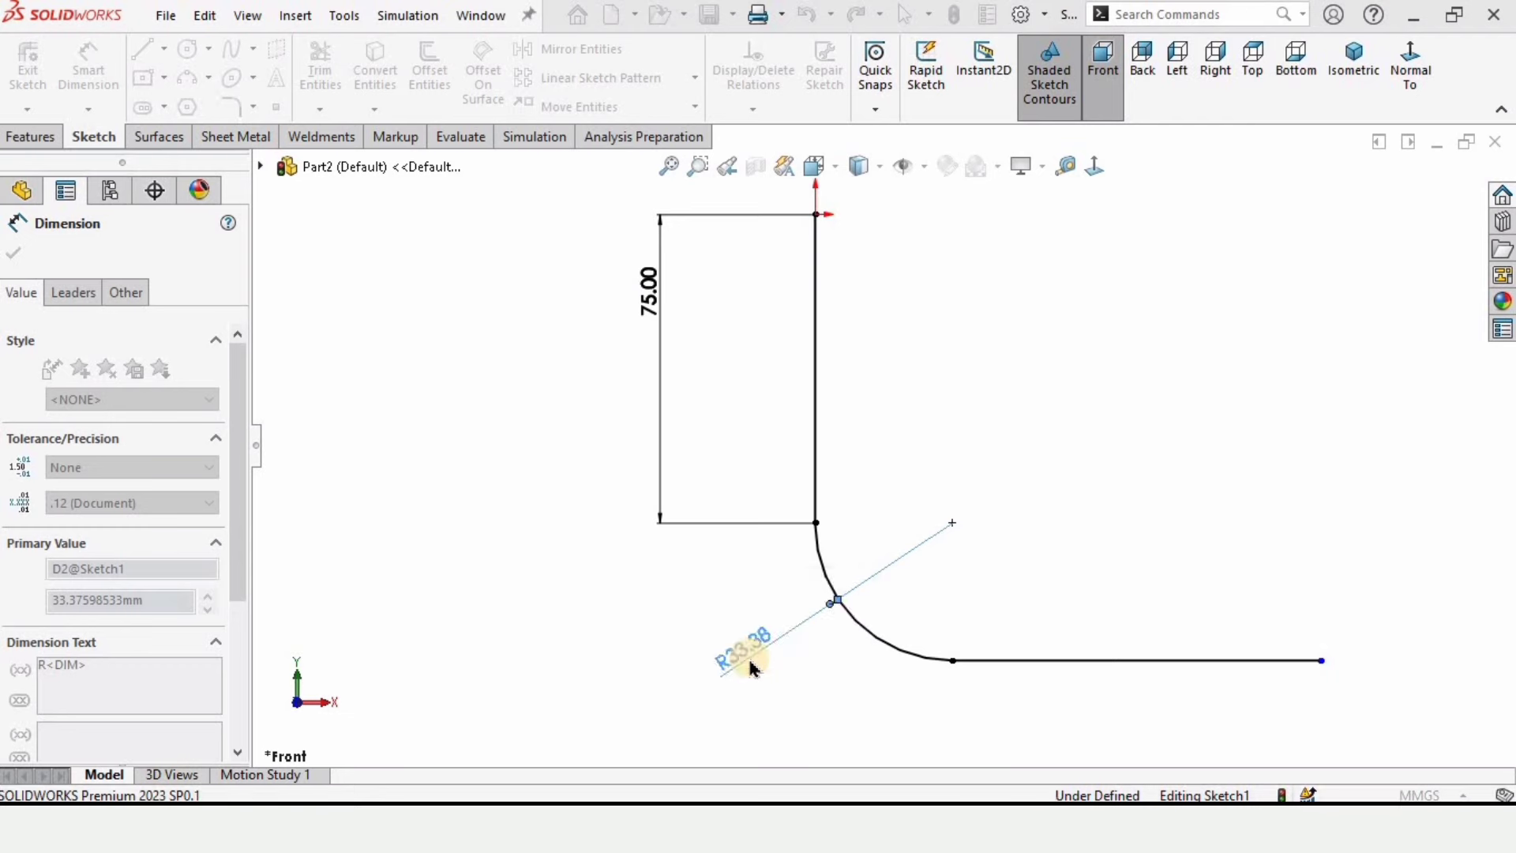
Dimension the horizontal line's length as 55 mm and bring up the feature commands.
{"action": "left_click", "coordinate": [1141, 574]}
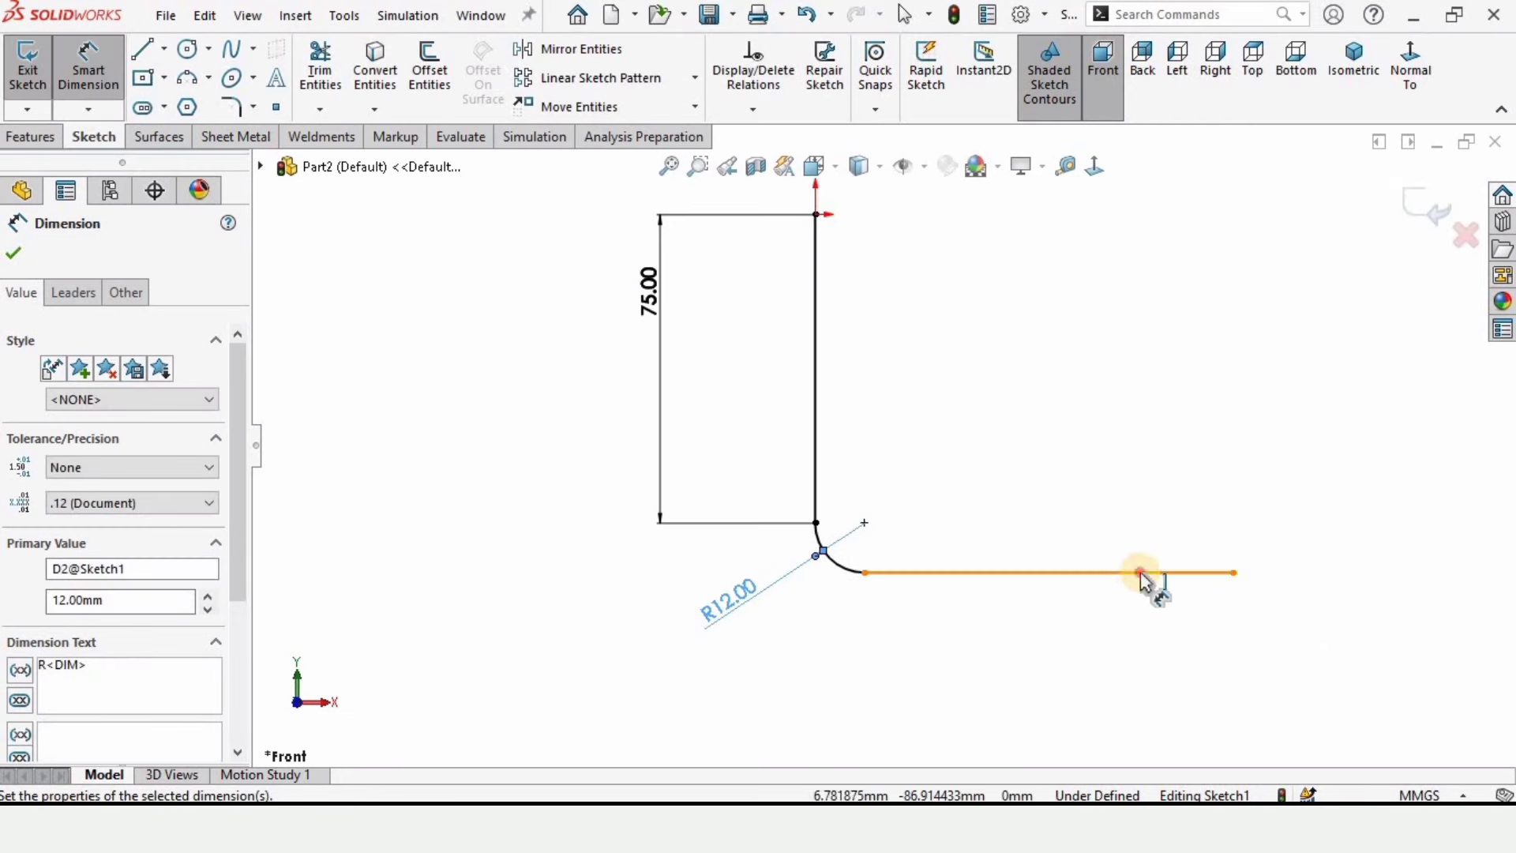
{"action": "left_click", "coordinate": [1057, 634]}
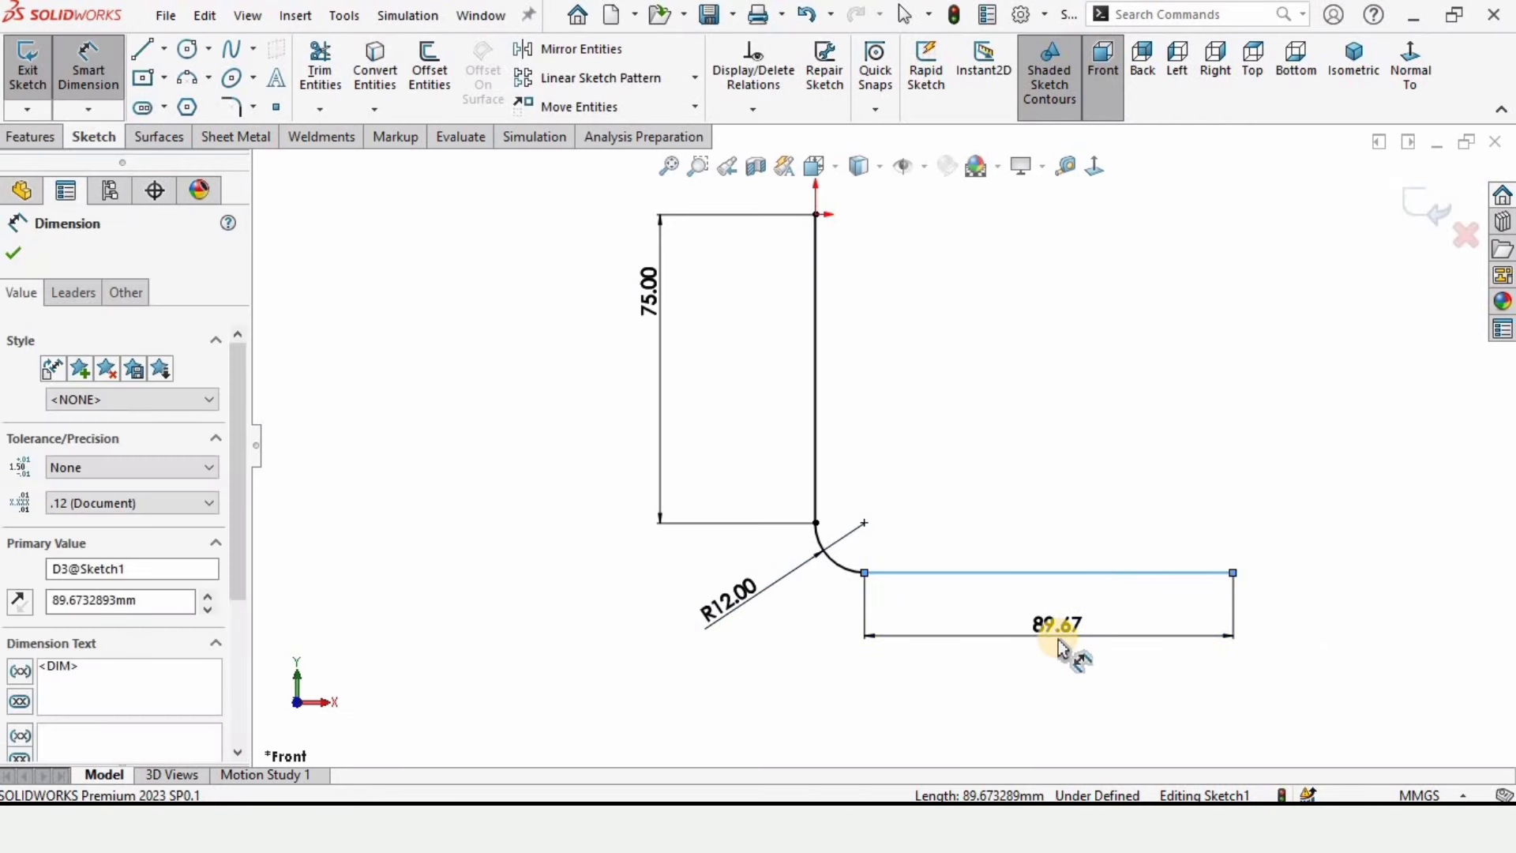
{"action": "type", "text": "55"}
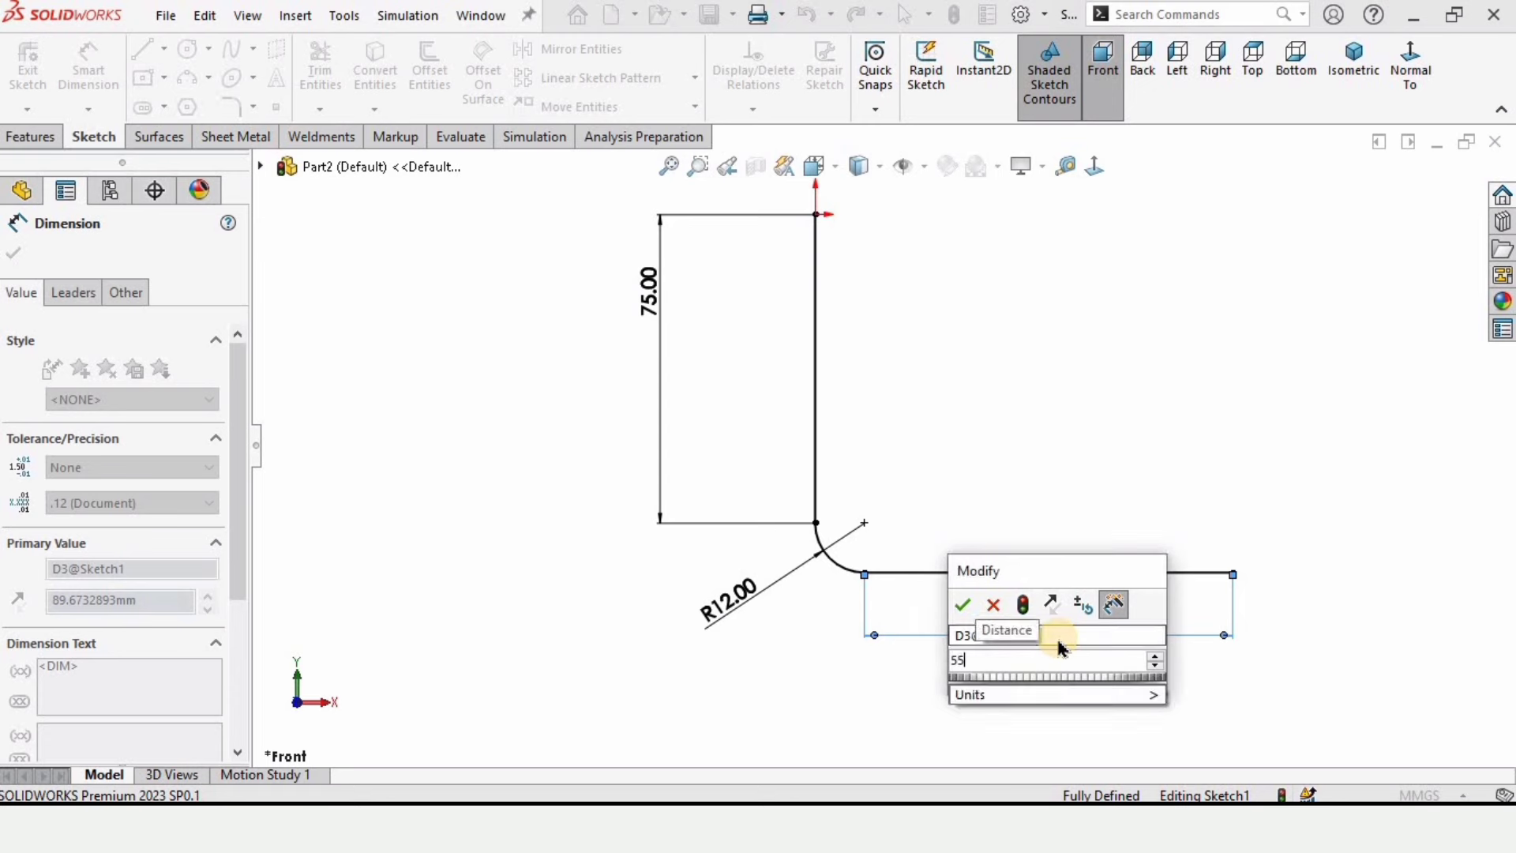
{"action": "key", "text": "Return"}
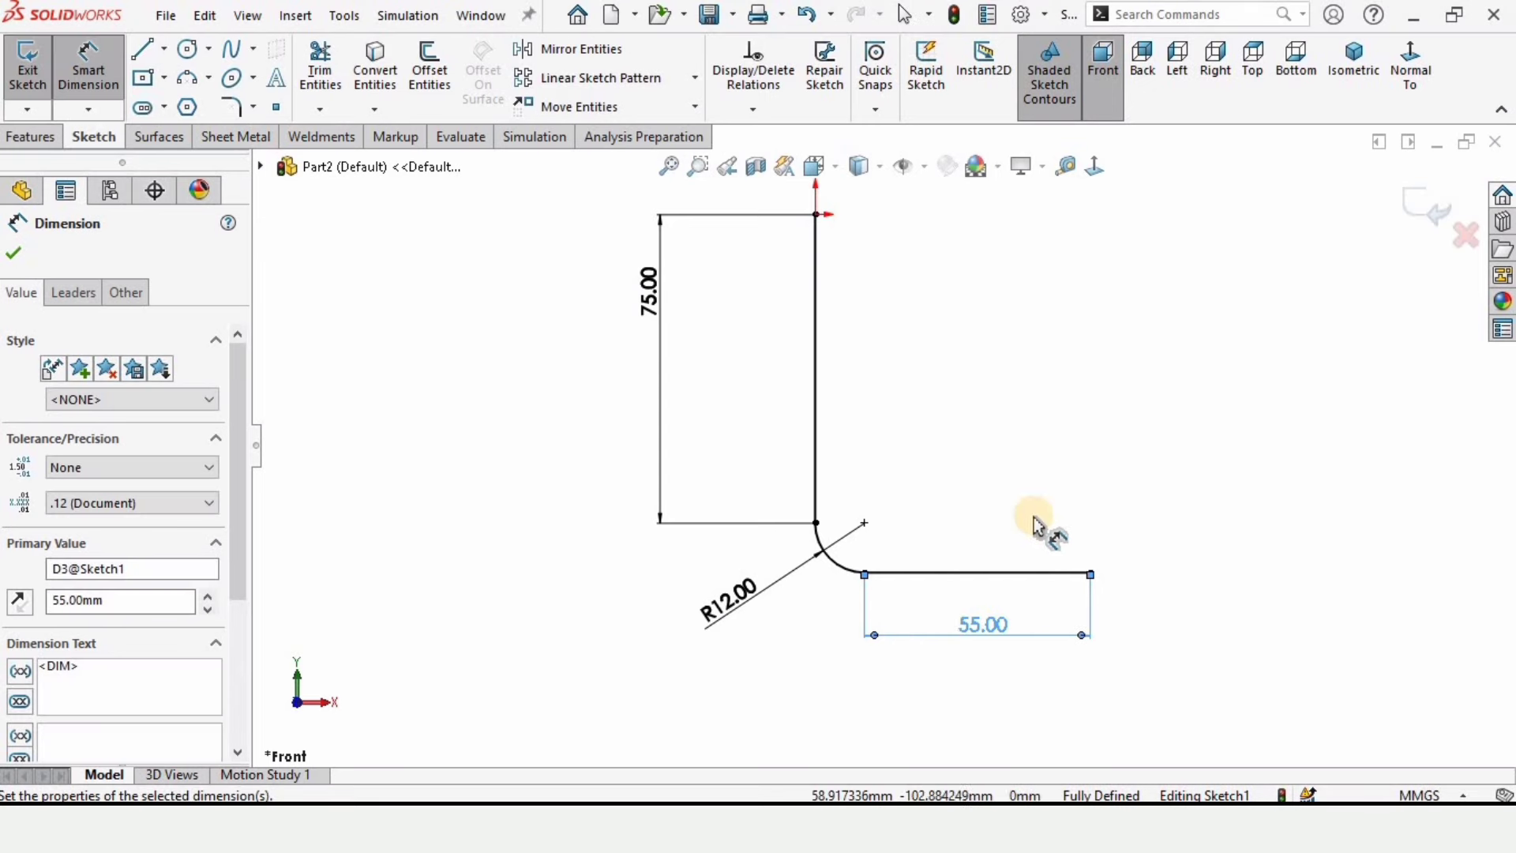
{"action": "scroll", "coordinate": [976, 439], "scroll_direction": "up", "scroll_amount": 1}
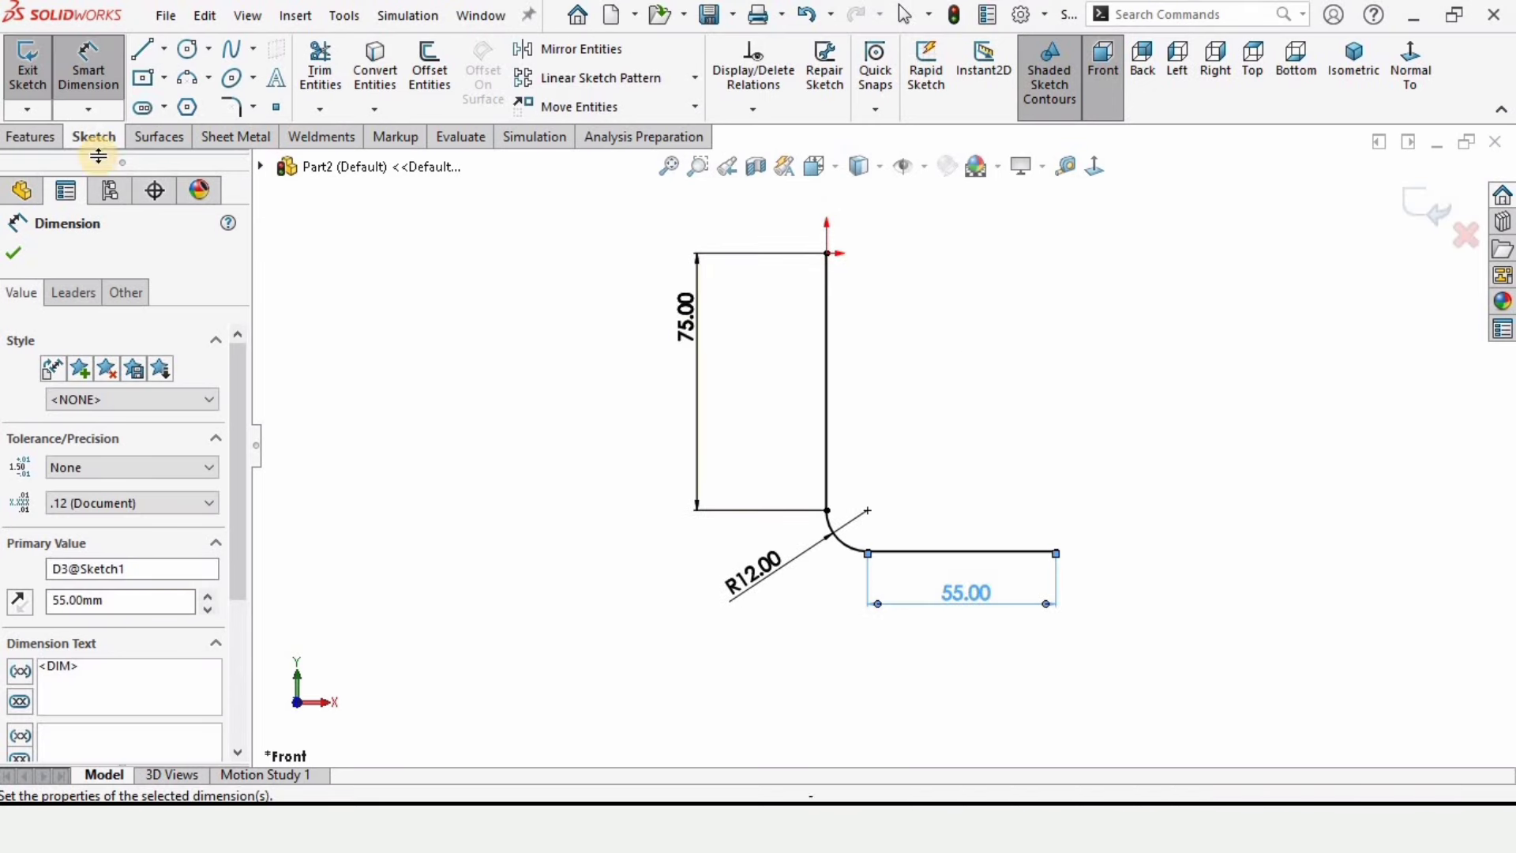
{"action": "left_click", "coordinate": [32, 139]}
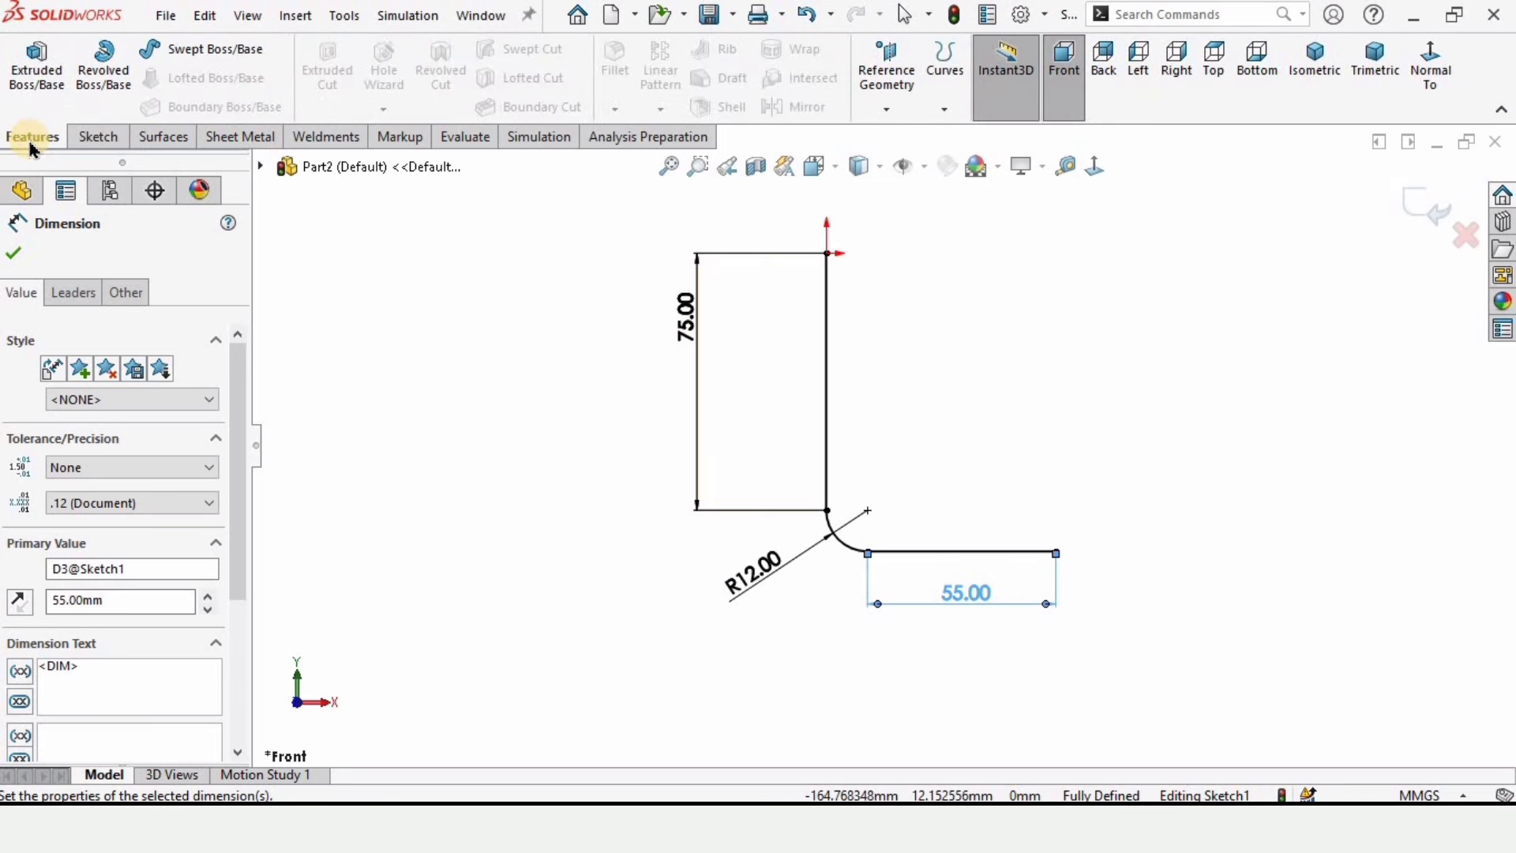
Extrude the open L-shaped profile as a one-direction thin feature, 8 mm thick and 55 mm deep.
{"action": "left_click", "coordinate": [41, 58]}
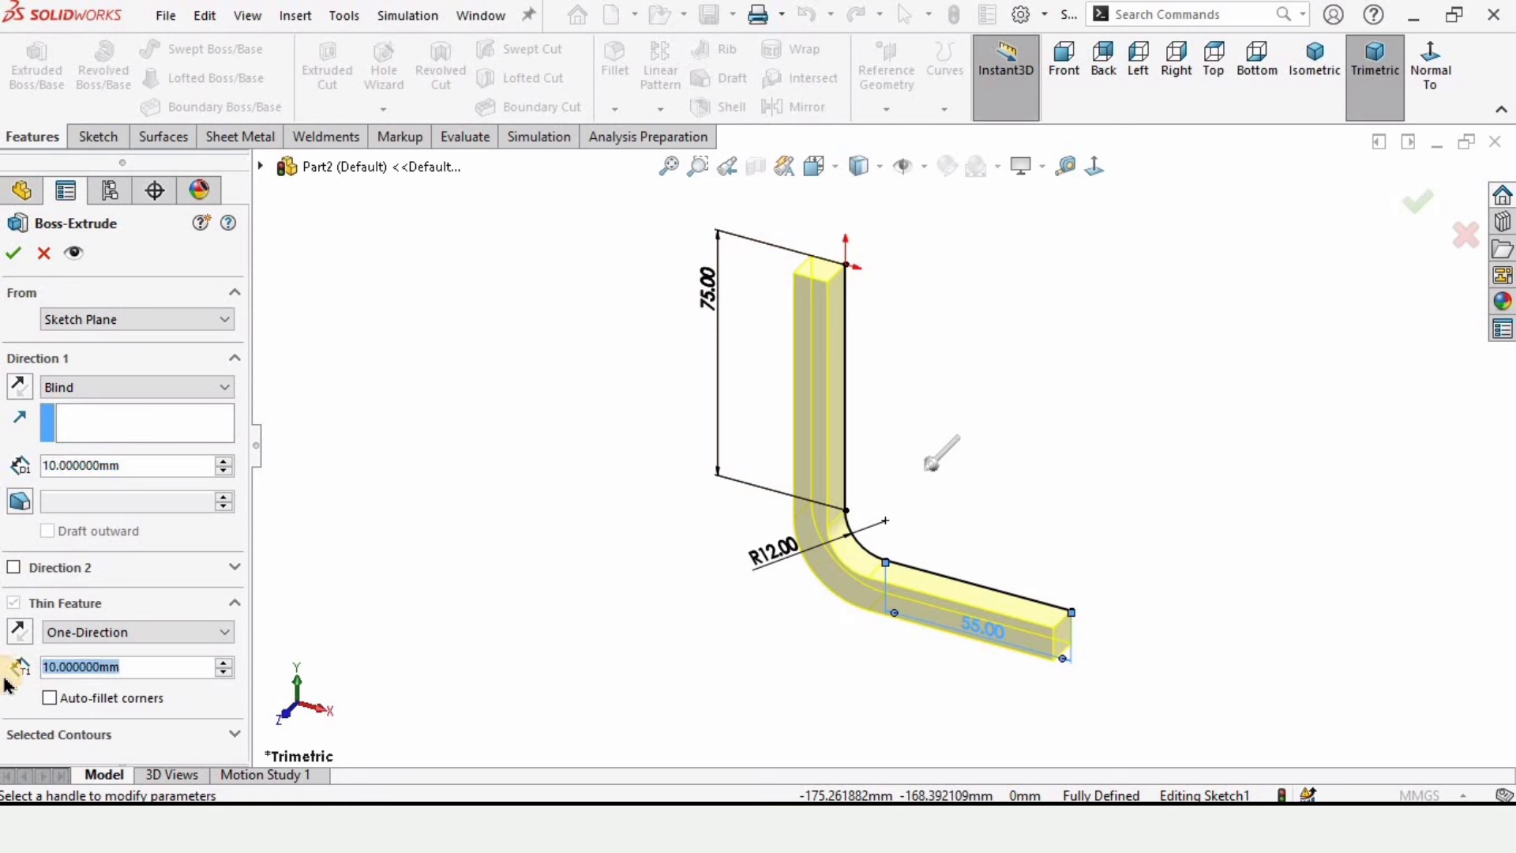
{"action": "type", "text": "8"}
{"action": "key", "text": "Return"}
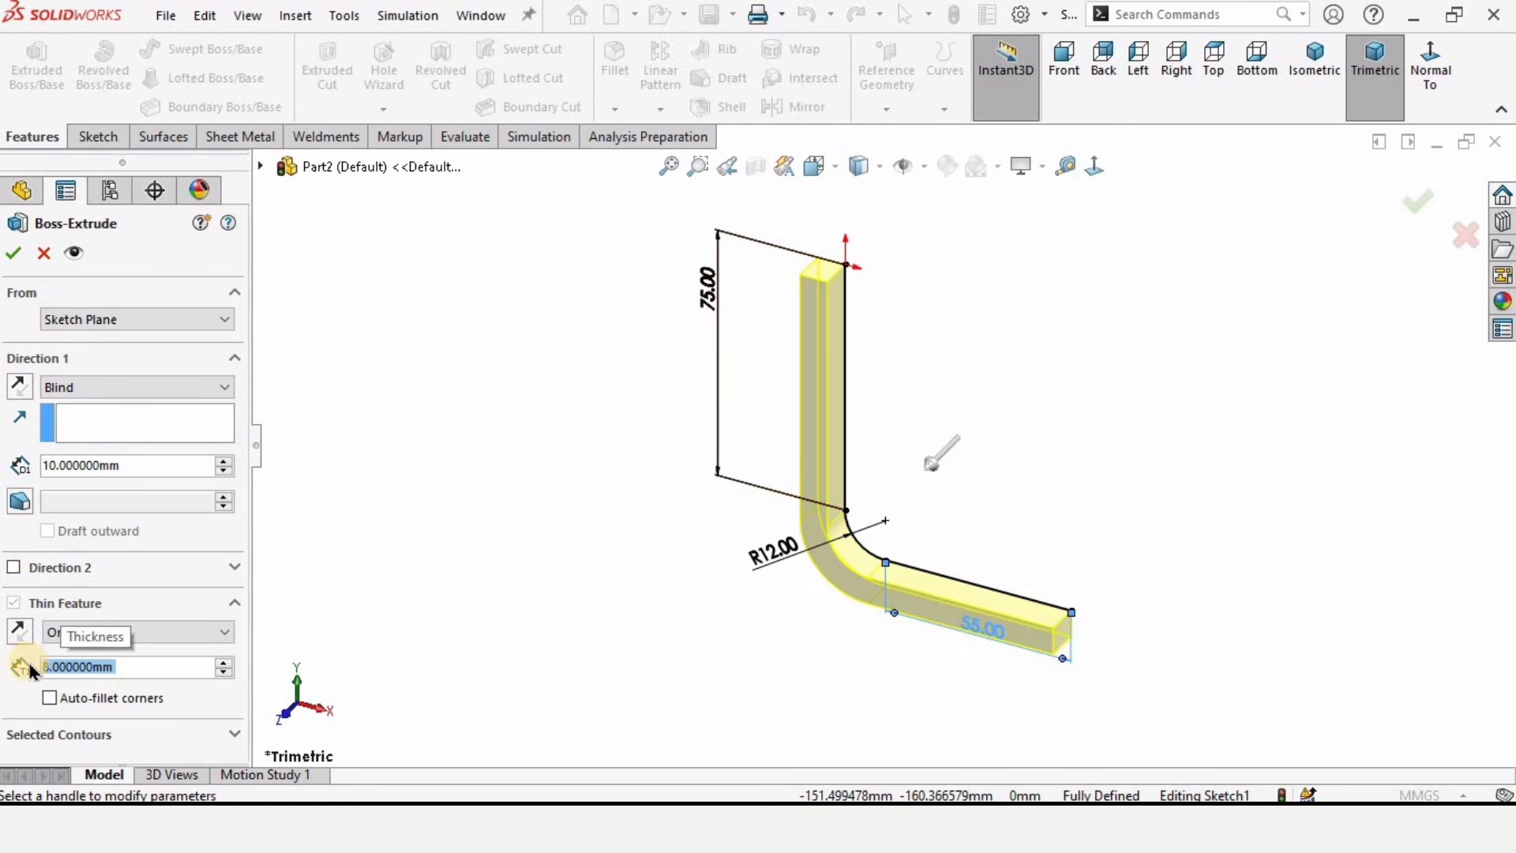
{"action": "left_click", "coordinate": [124, 467]}
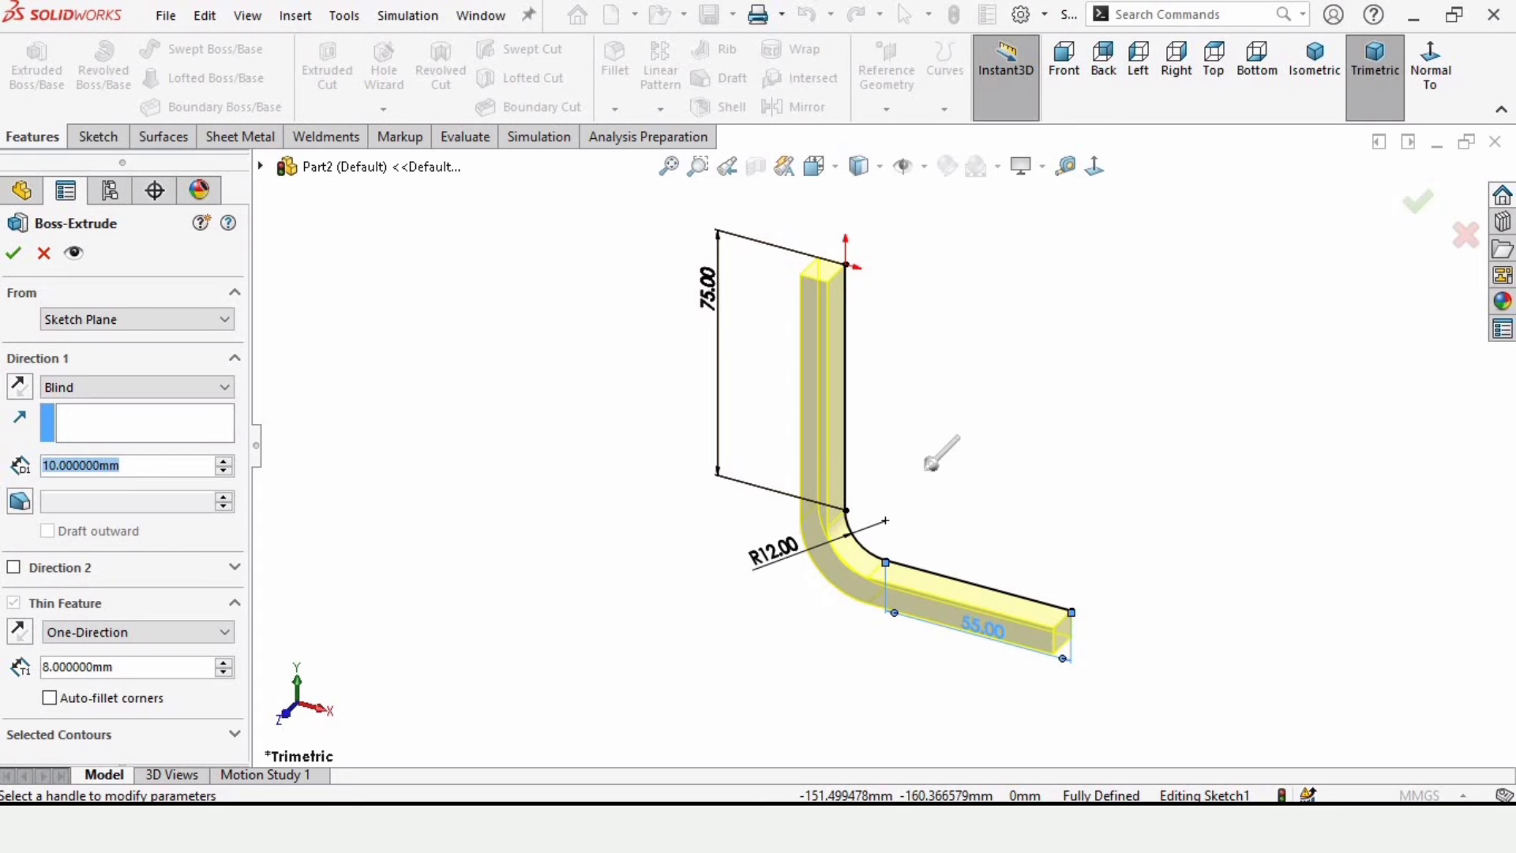
{"action": "type", "text": "45"}
{"action": "key", "text": "Return"}
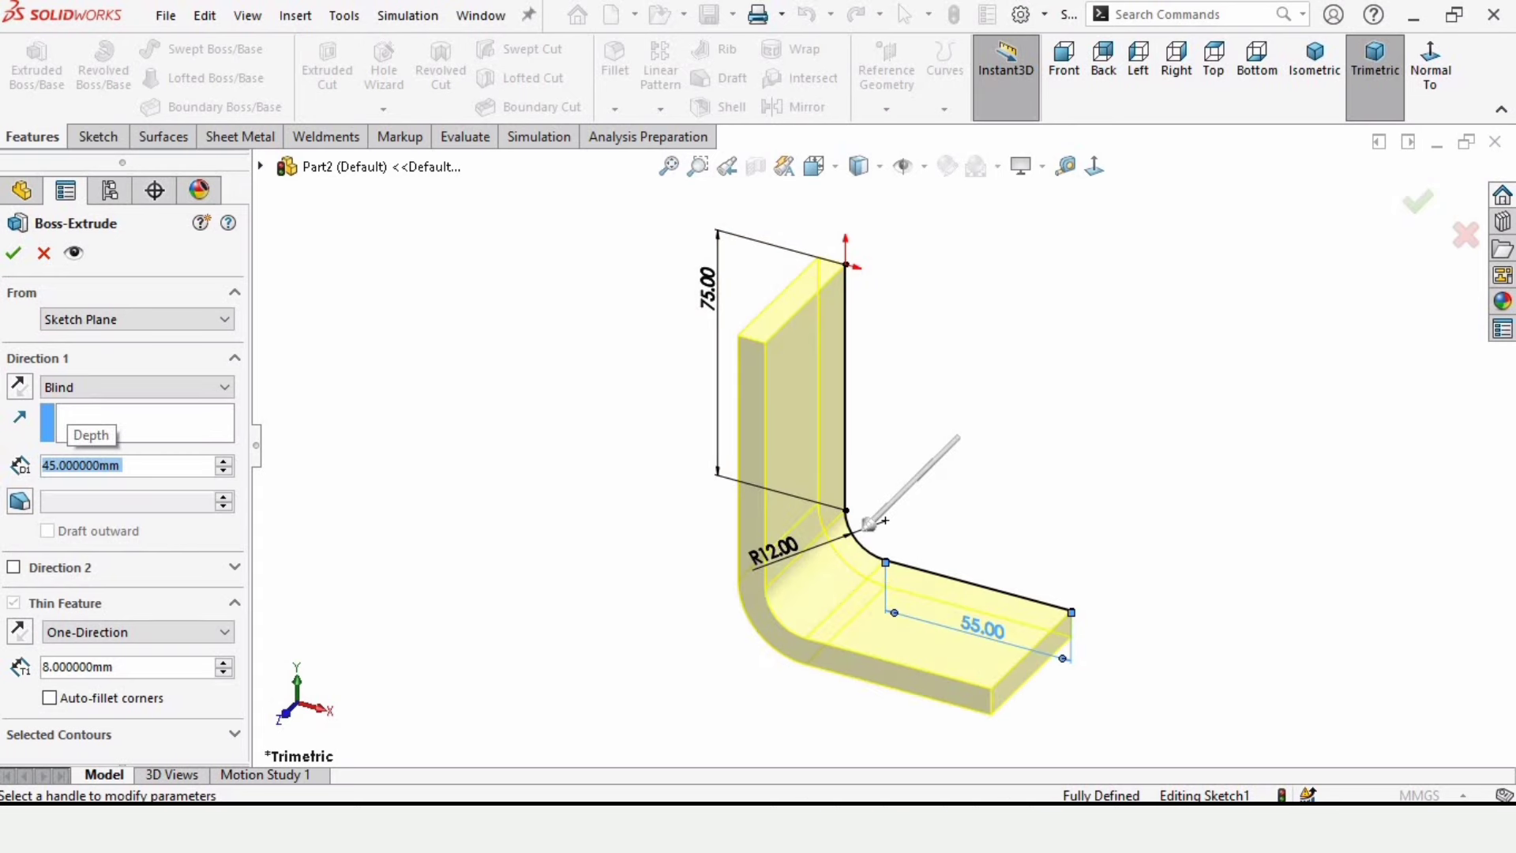
{"action": "mouse_move", "coordinate": [751, 676]}
{"action": "middle_mouse_down"}
{"action": "mouse_move", "coordinate": [687, 676]}
{"action": "mouse_move", "coordinate": [750, 667]}
{"action": "middle_mouse_up"}
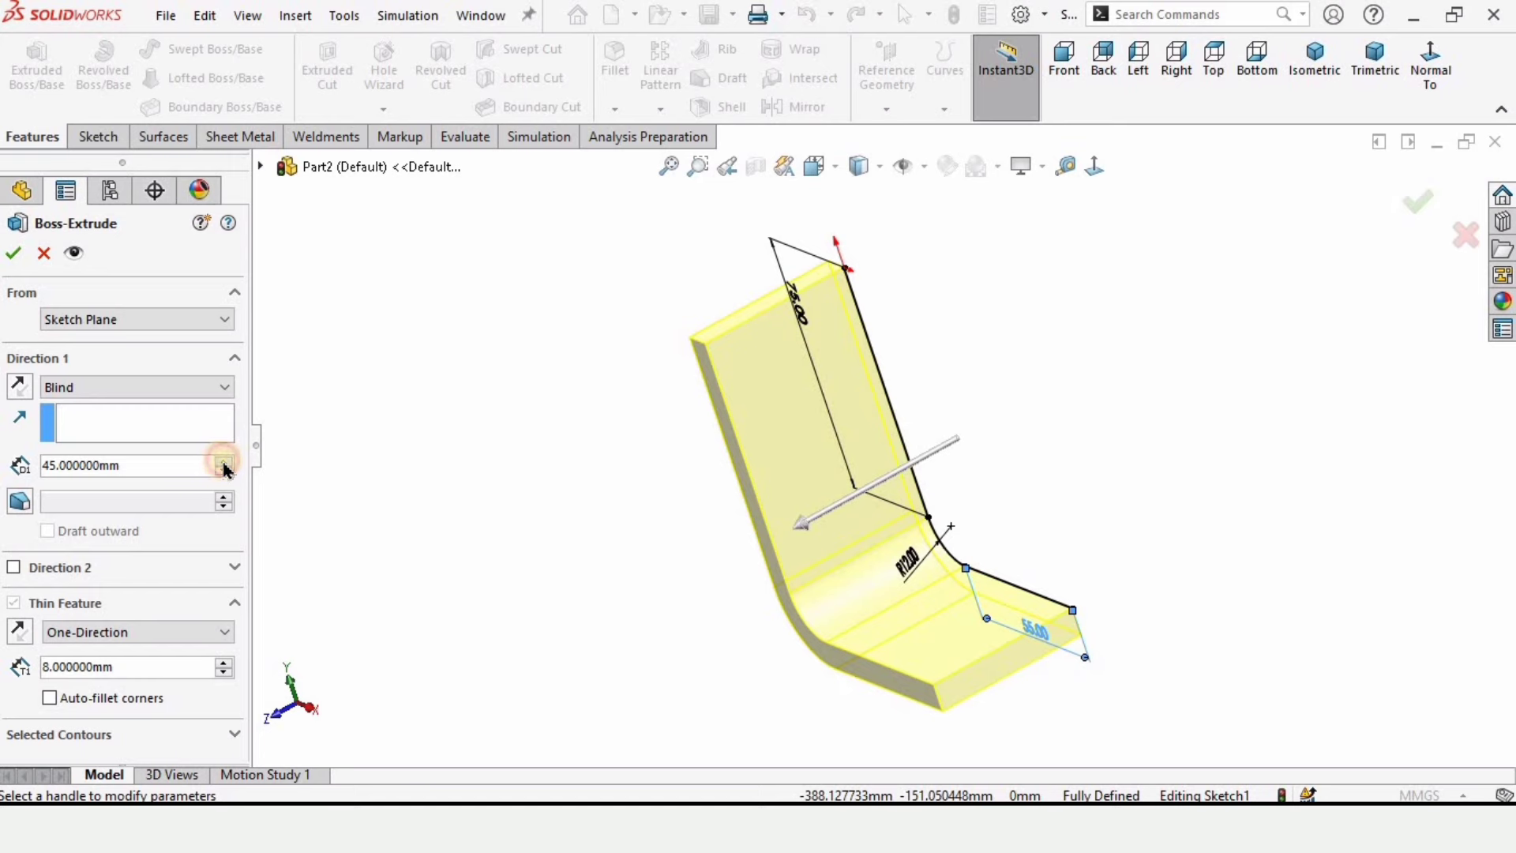
{"action": "left_click", "coordinate": [223, 462]}
{"action": "left_click", "coordinate": [12, 255]}
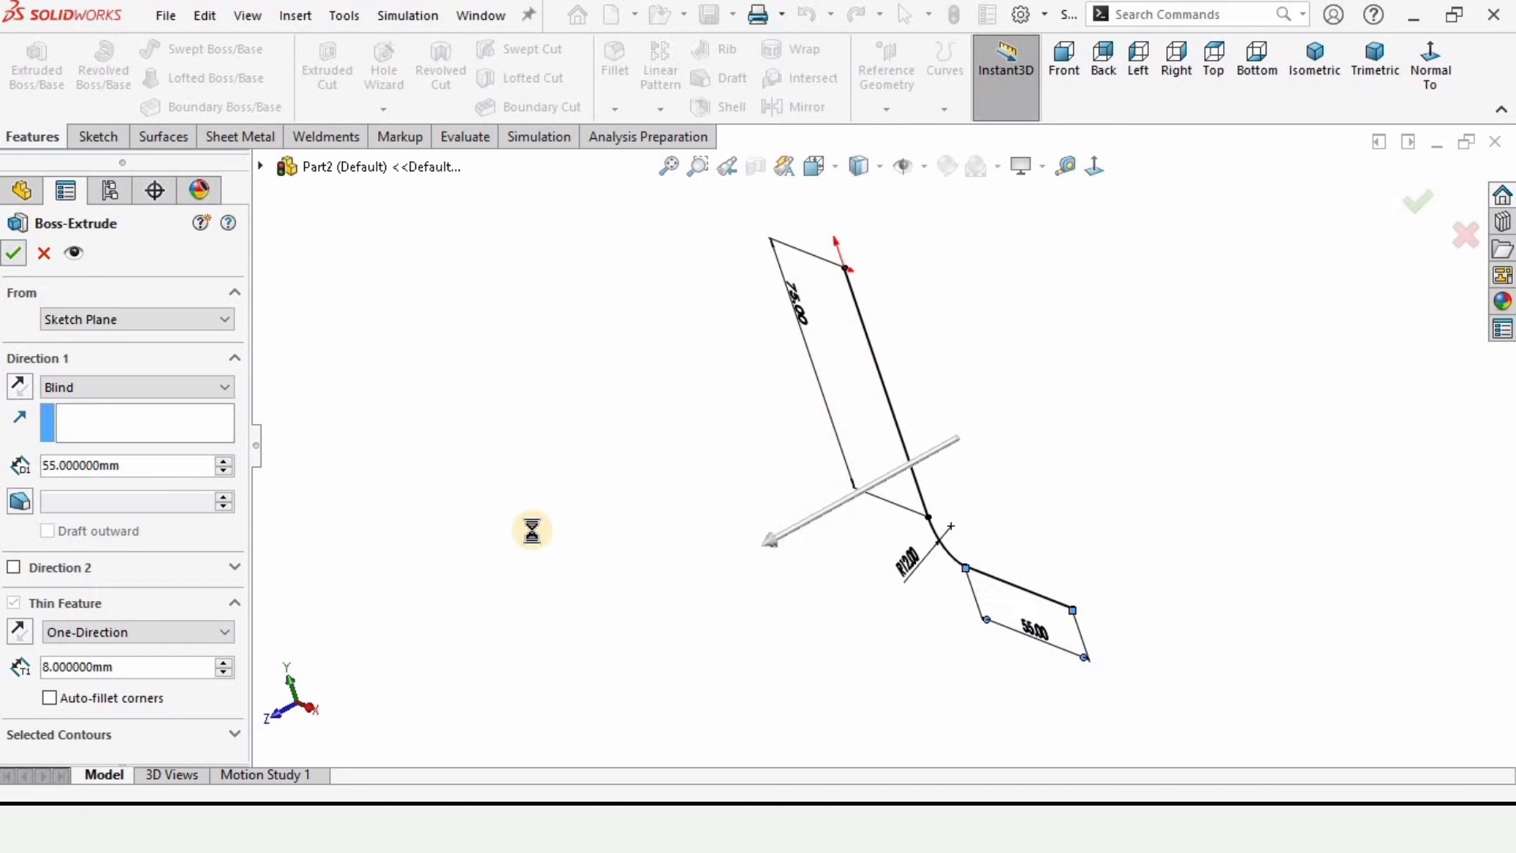
Start a sketch on the inner flat face of the bracket's vertical leg.
{"action": "middle_click_drag", "start_coordinate": [861, 534], "coordinate": [869, 647]}
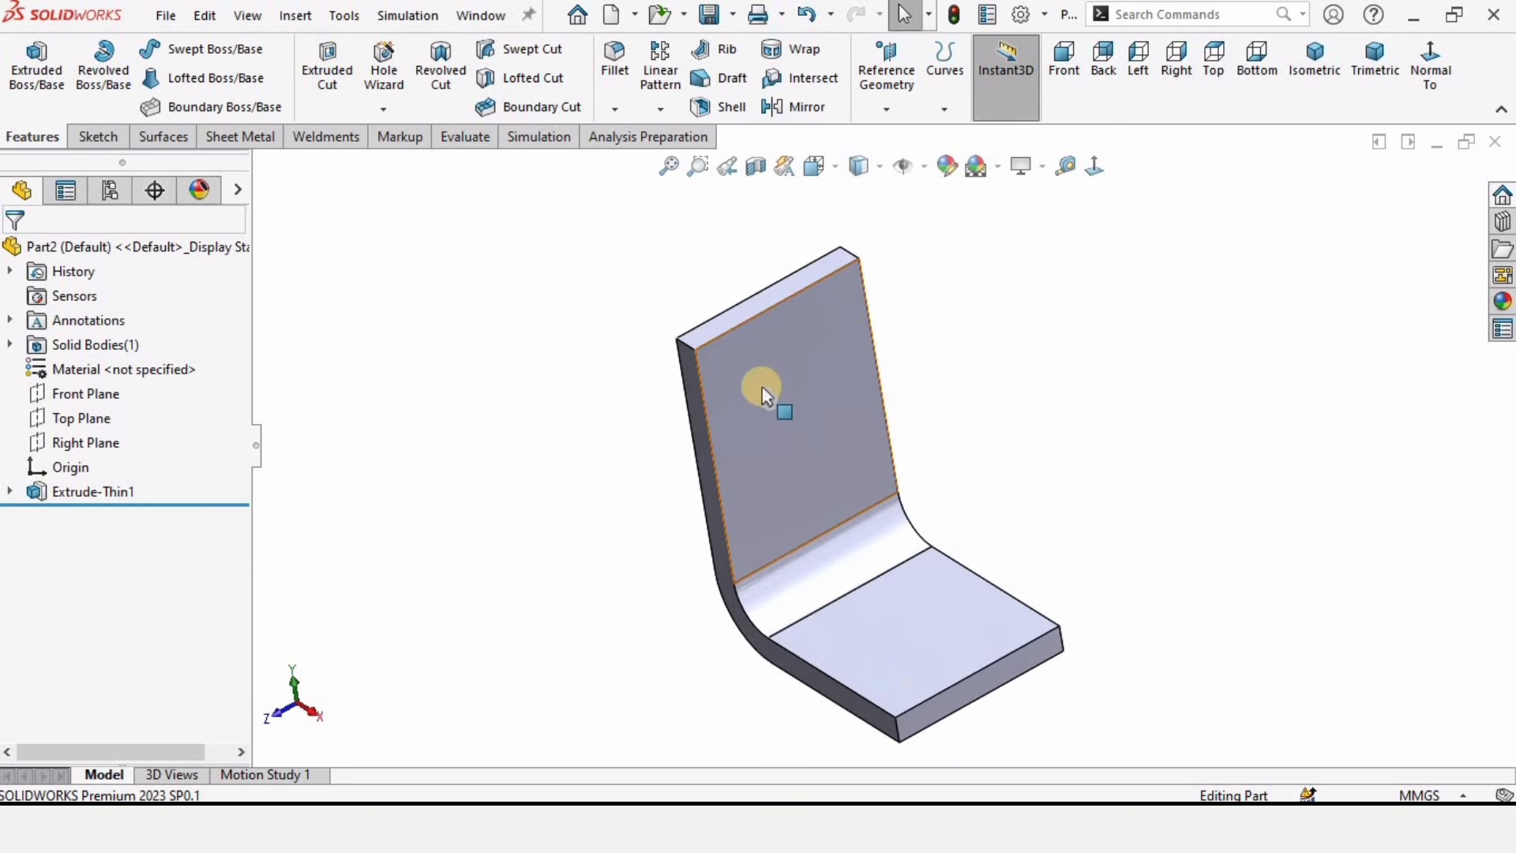
{"action": "left_click", "coordinate": [799, 407]}
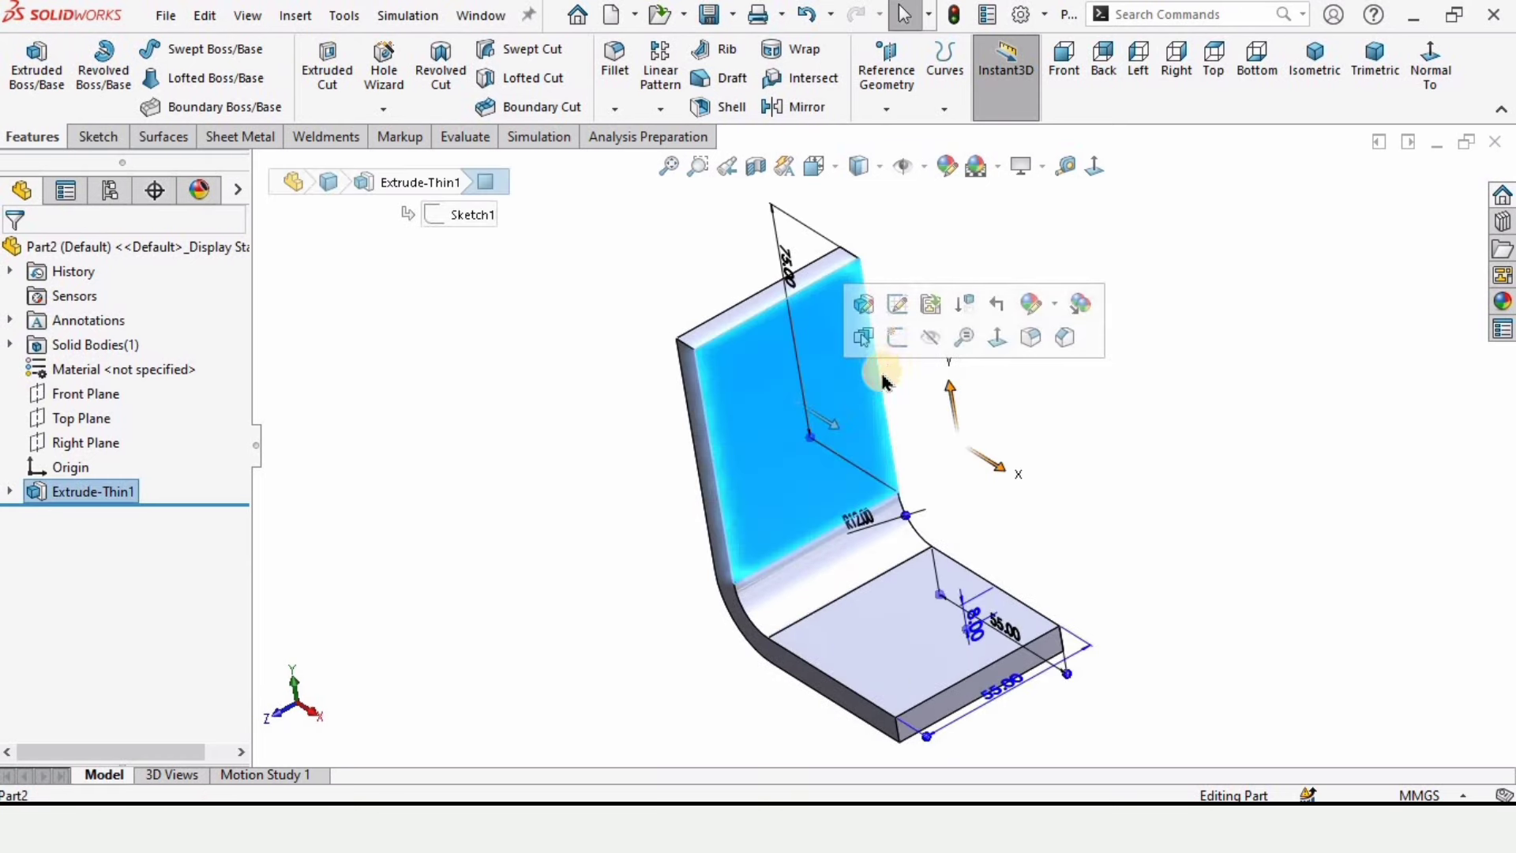
{"action": "left_click", "coordinate": [906, 339]}
{"action": "left_click", "coordinate": [440, 453]}
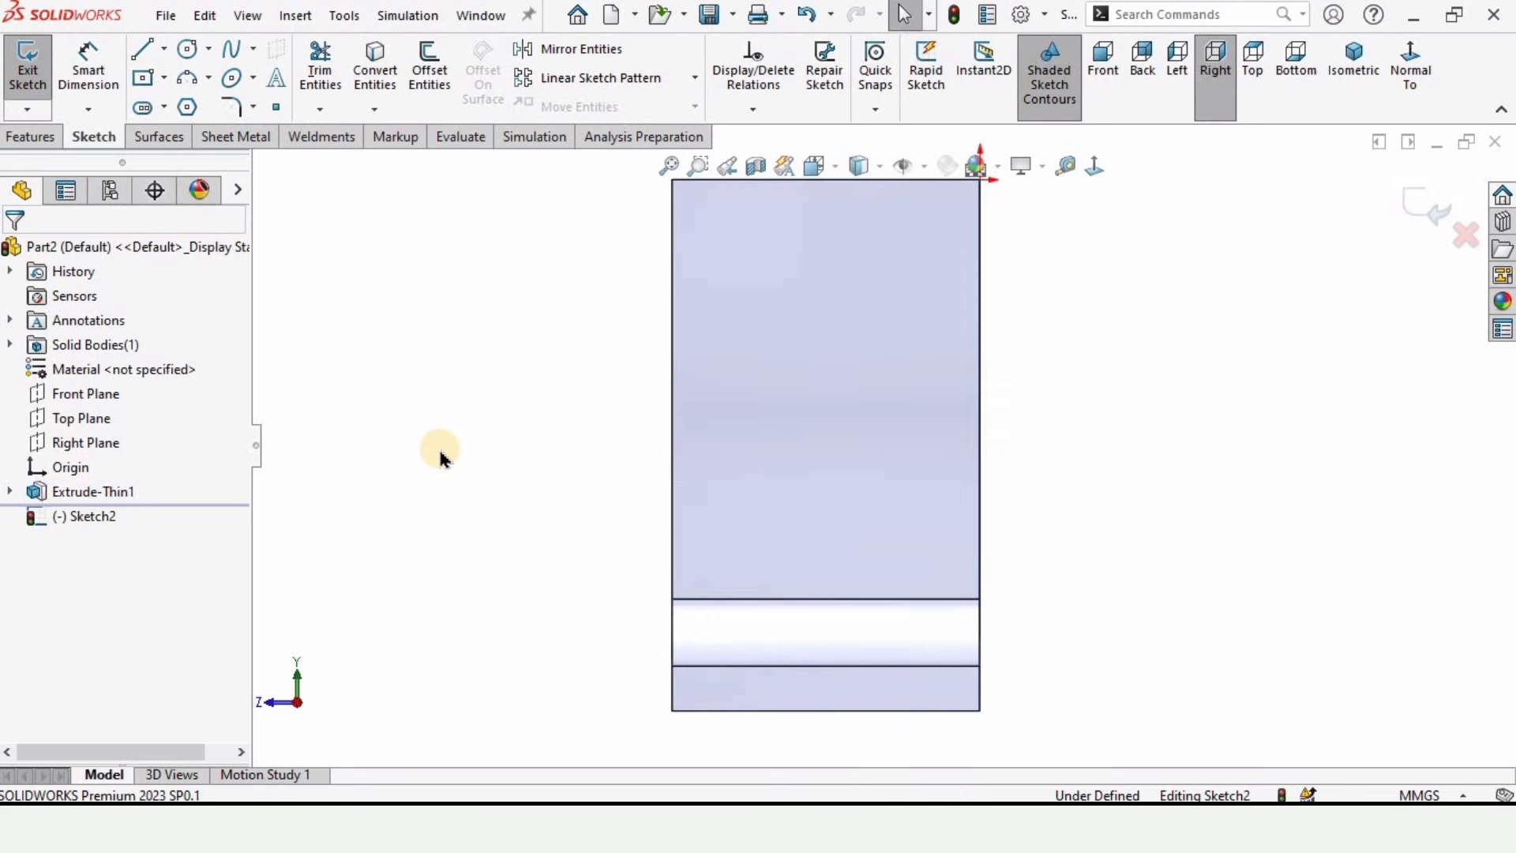
Draw a vertical centerline from the midpoint of the vertical leg's upper edge down to the bend edge.
{"action": "left_click", "coordinate": [163, 53]}
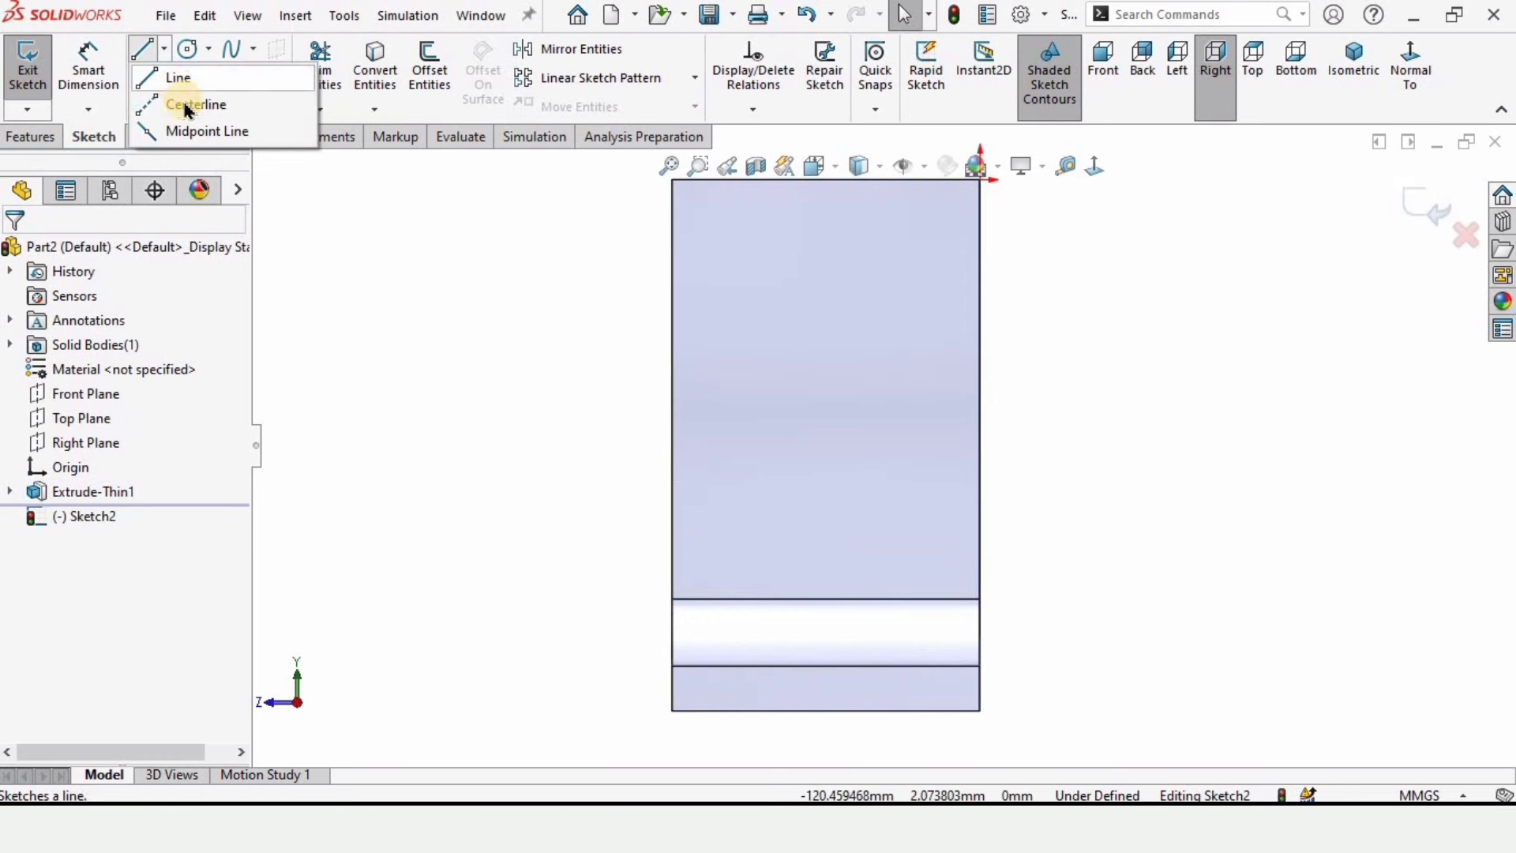
{"action": "left_click", "coordinate": [184, 107]}
{"action": "key", "text": "z"}
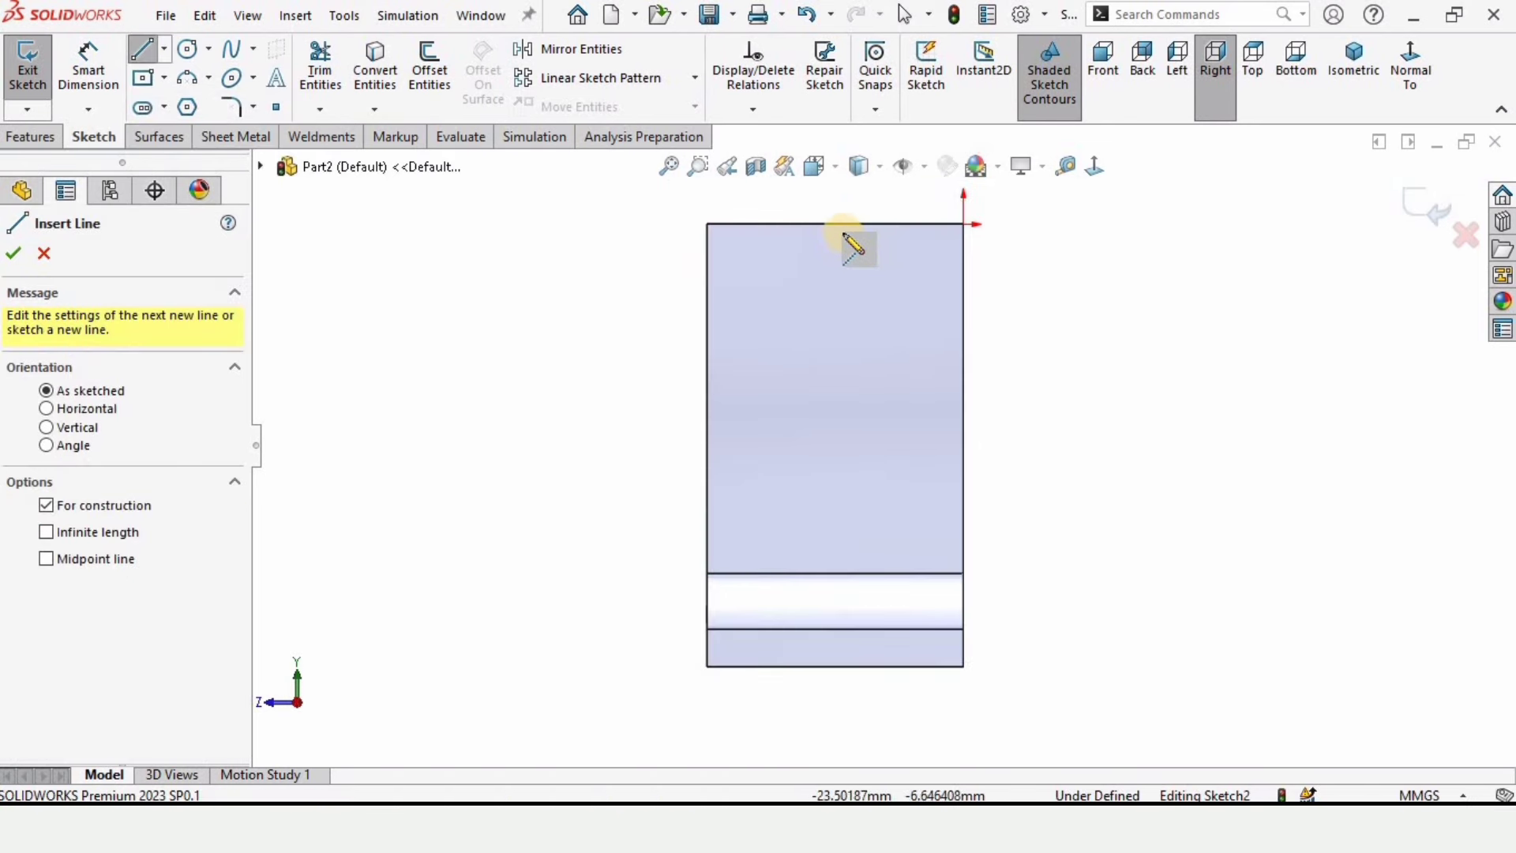
{"action": "left_click", "coordinate": [835, 225]}
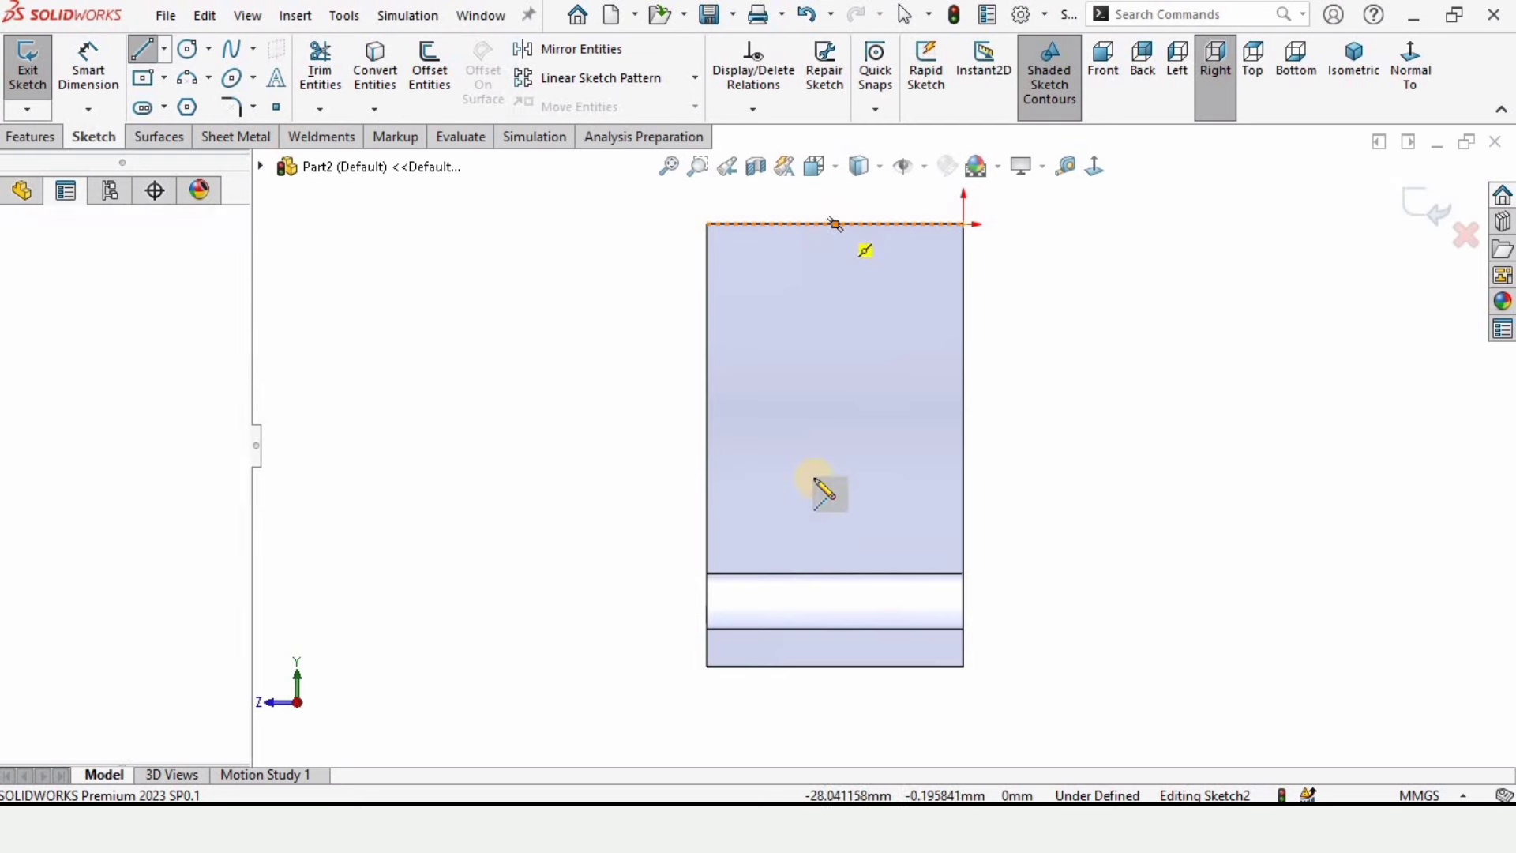
{"action": "left_click", "coordinate": [835, 574]}
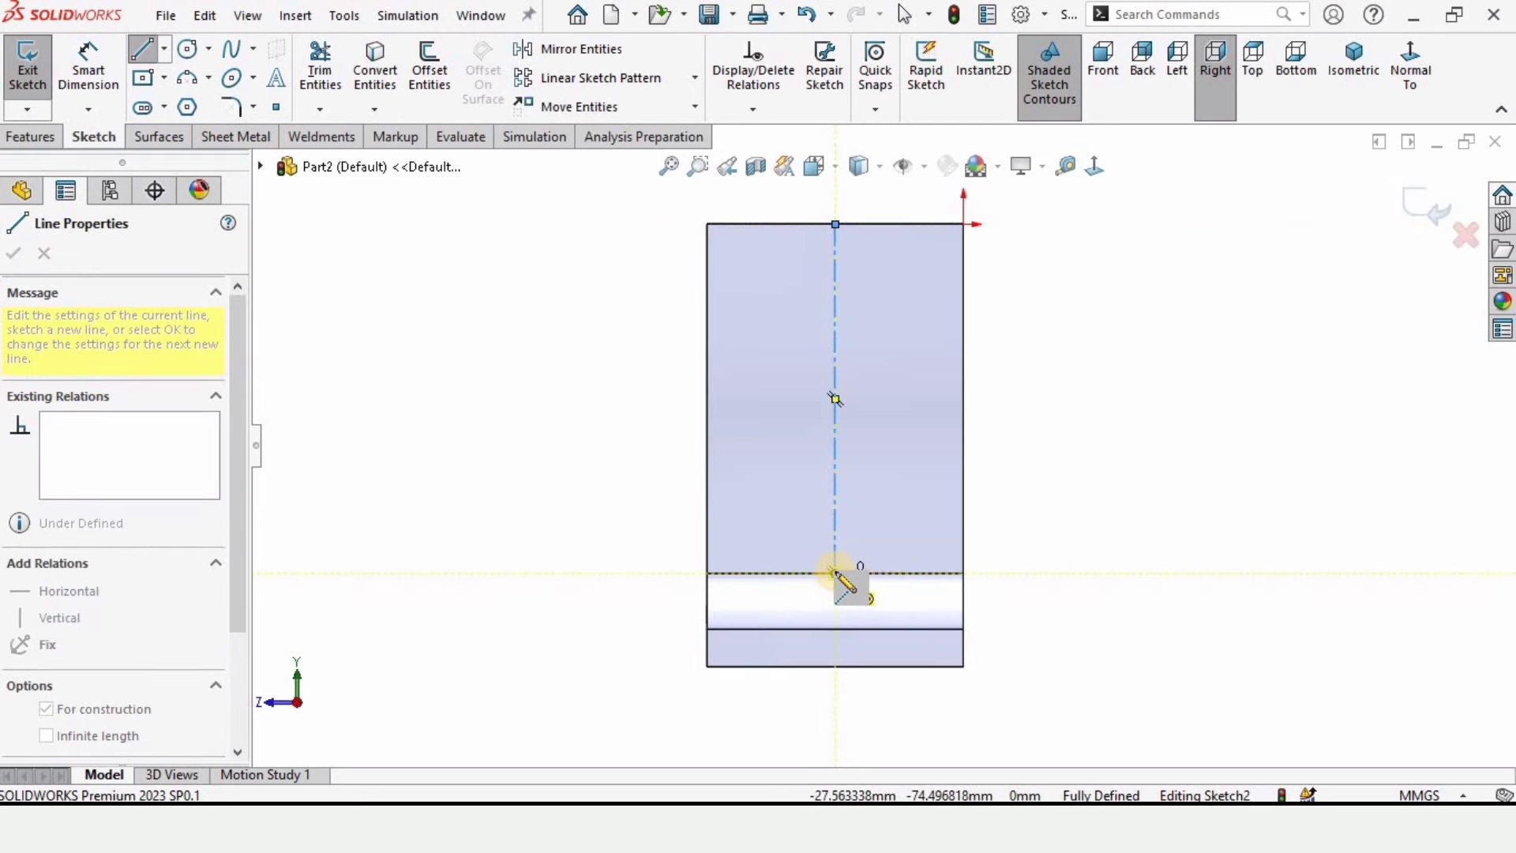
{"action": "key", "text": "Escape"}
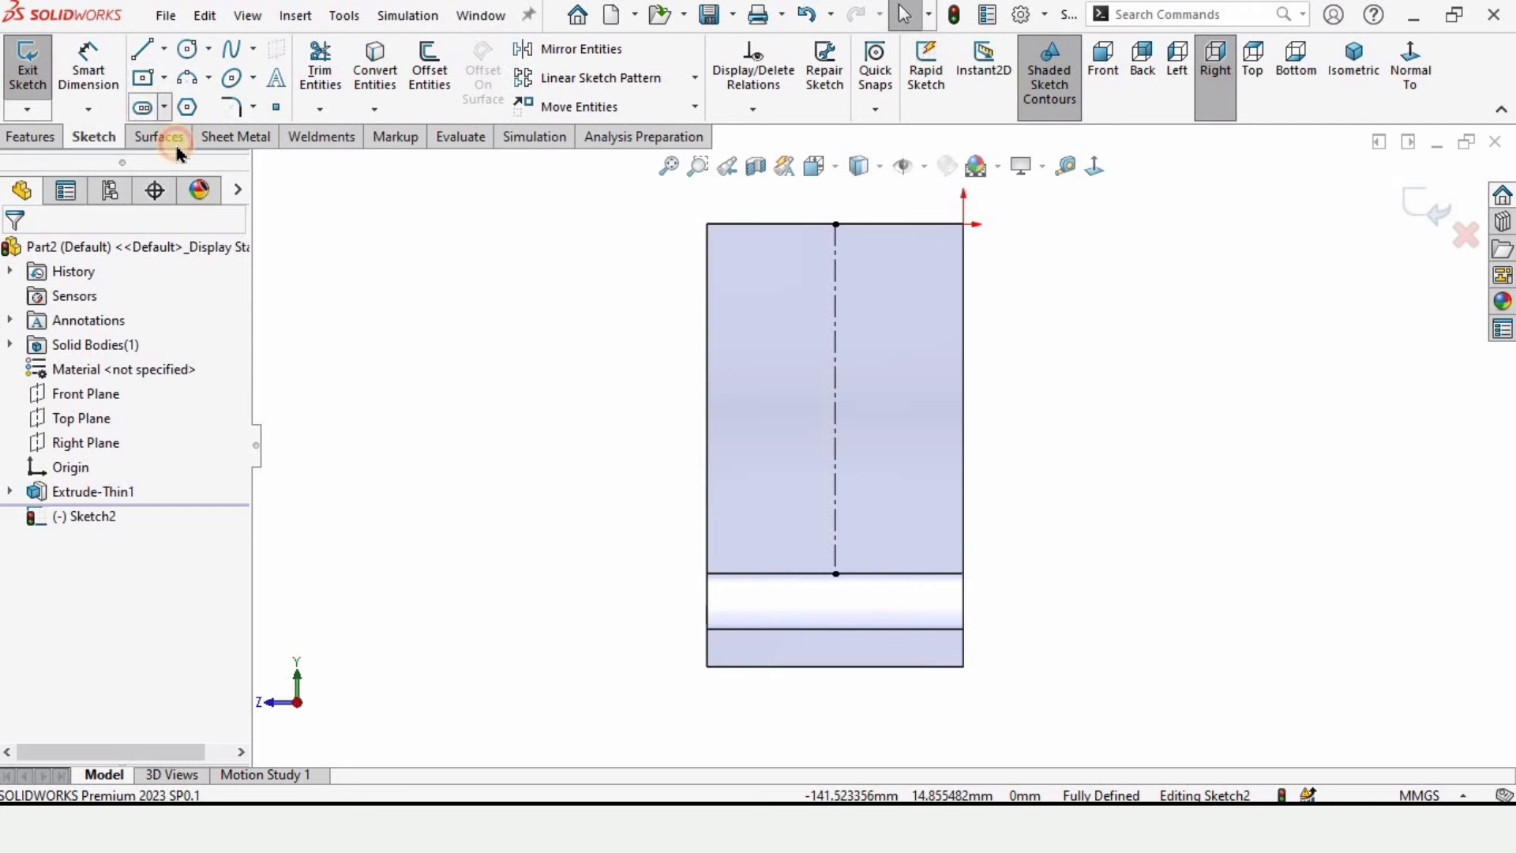
Sketch a vertical centerpoint straight slot at the centerline's midpoint, about 59 mm between arc centers and about 9.4 mm wide.
{"action": "left_click", "coordinate": [163, 107]}
{"action": "left_click", "coordinate": [222, 164]}
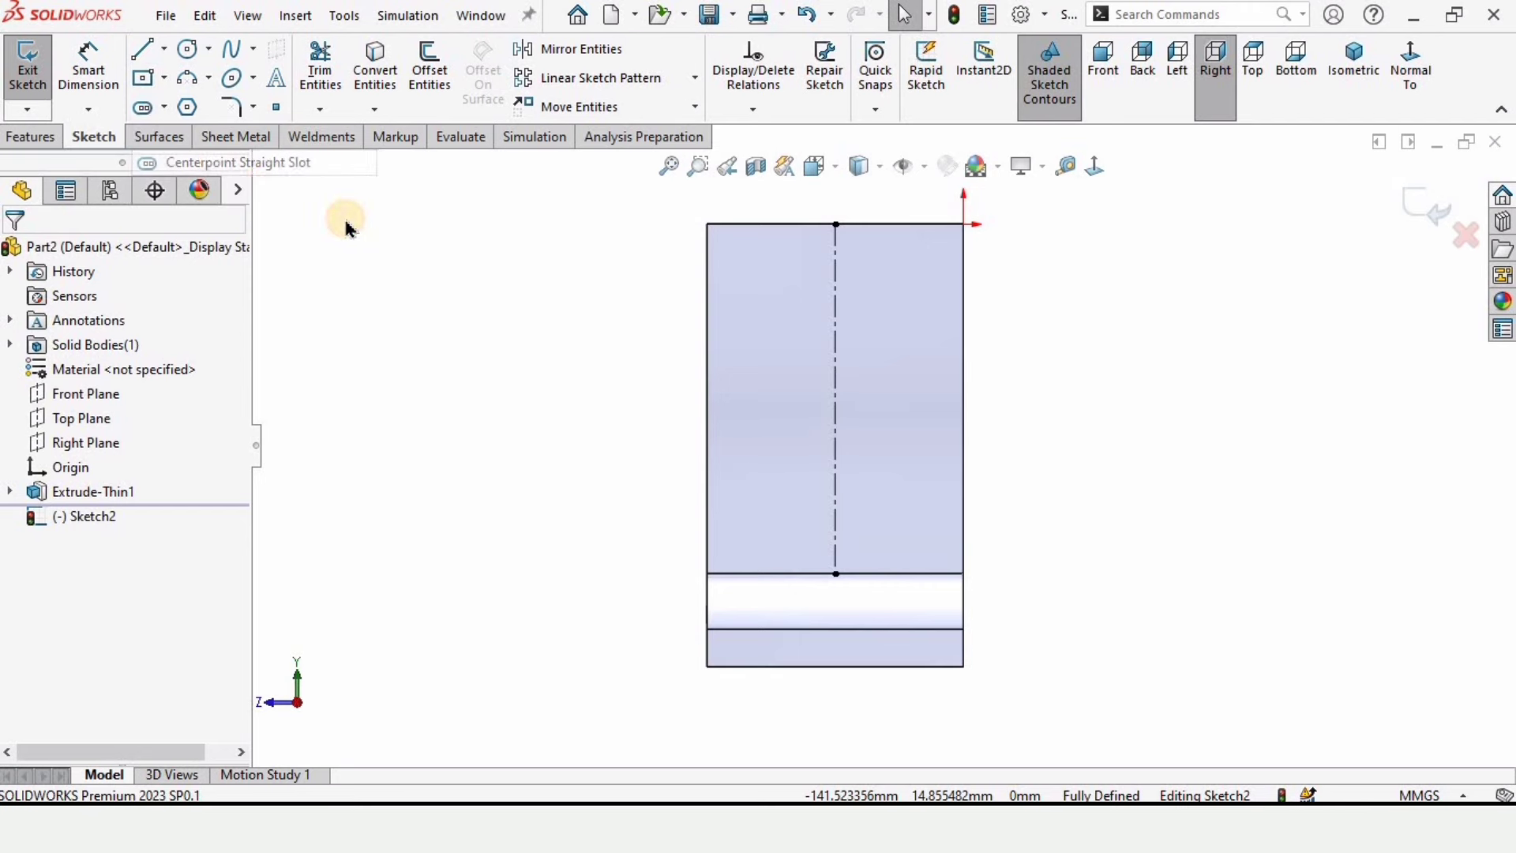
{"action": "left_click", "coordinate": [835, 398]}
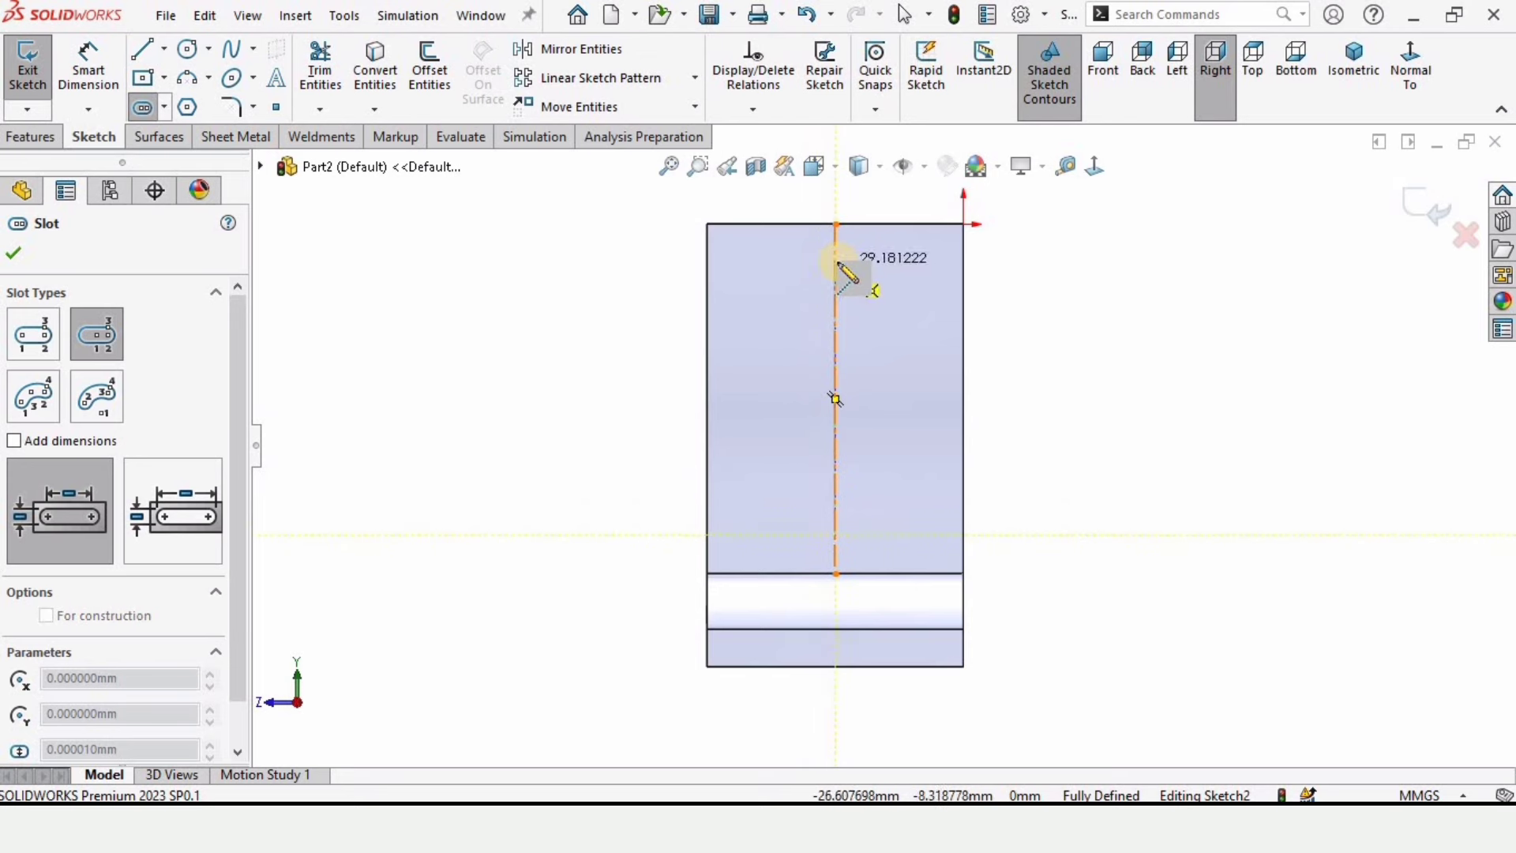
{"action": "left_click", "coordinate": [858, 278]}
{"action": "left_click", "coordinate": [859, 271]}
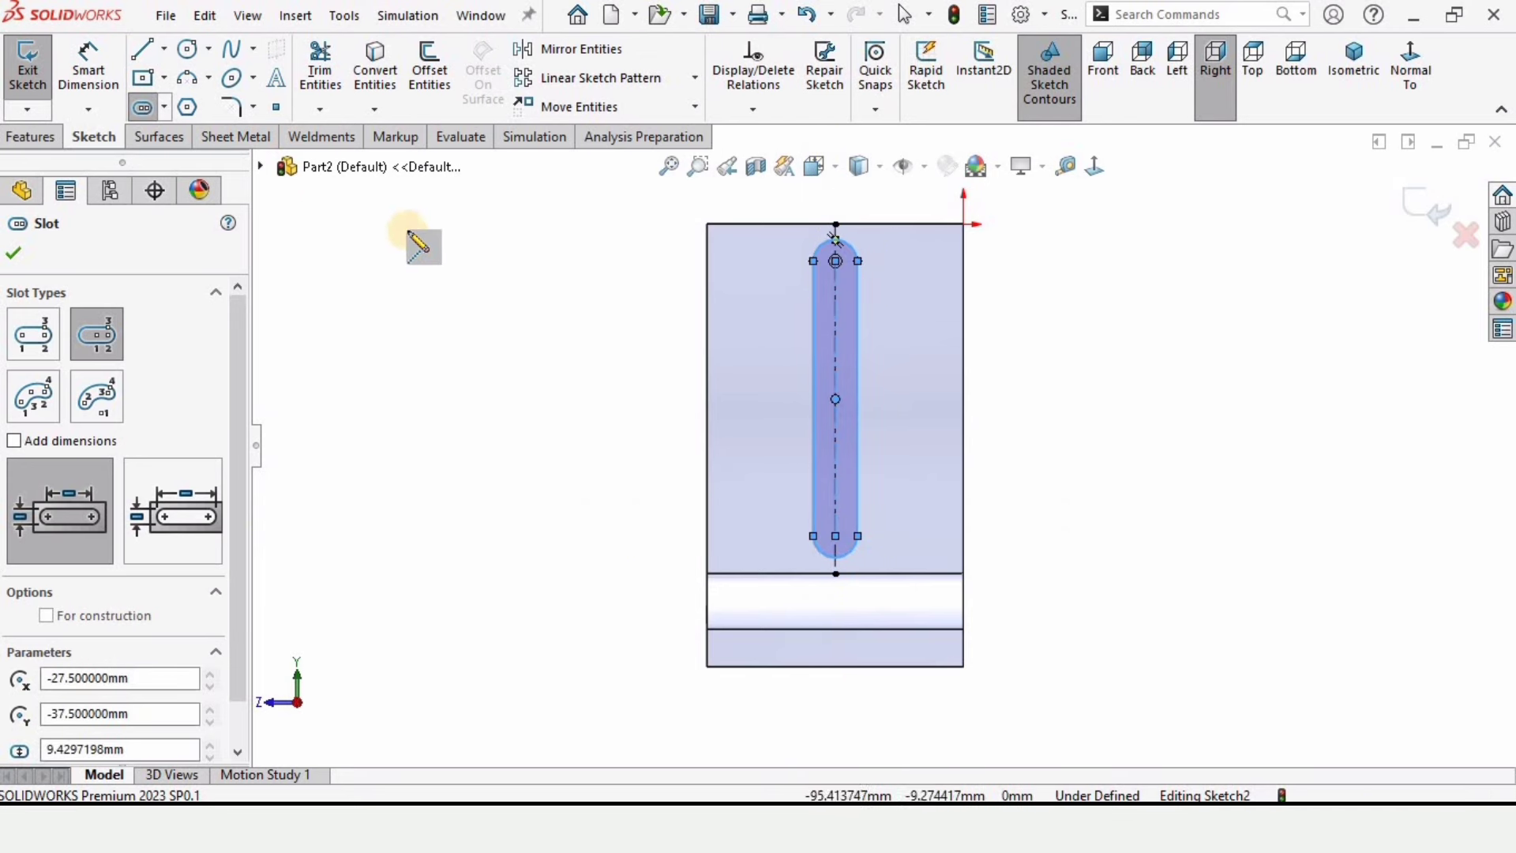
Dimension the slot's straight side as 25 mm.
{"action": "left_click", "coordinate": [93, 79]}
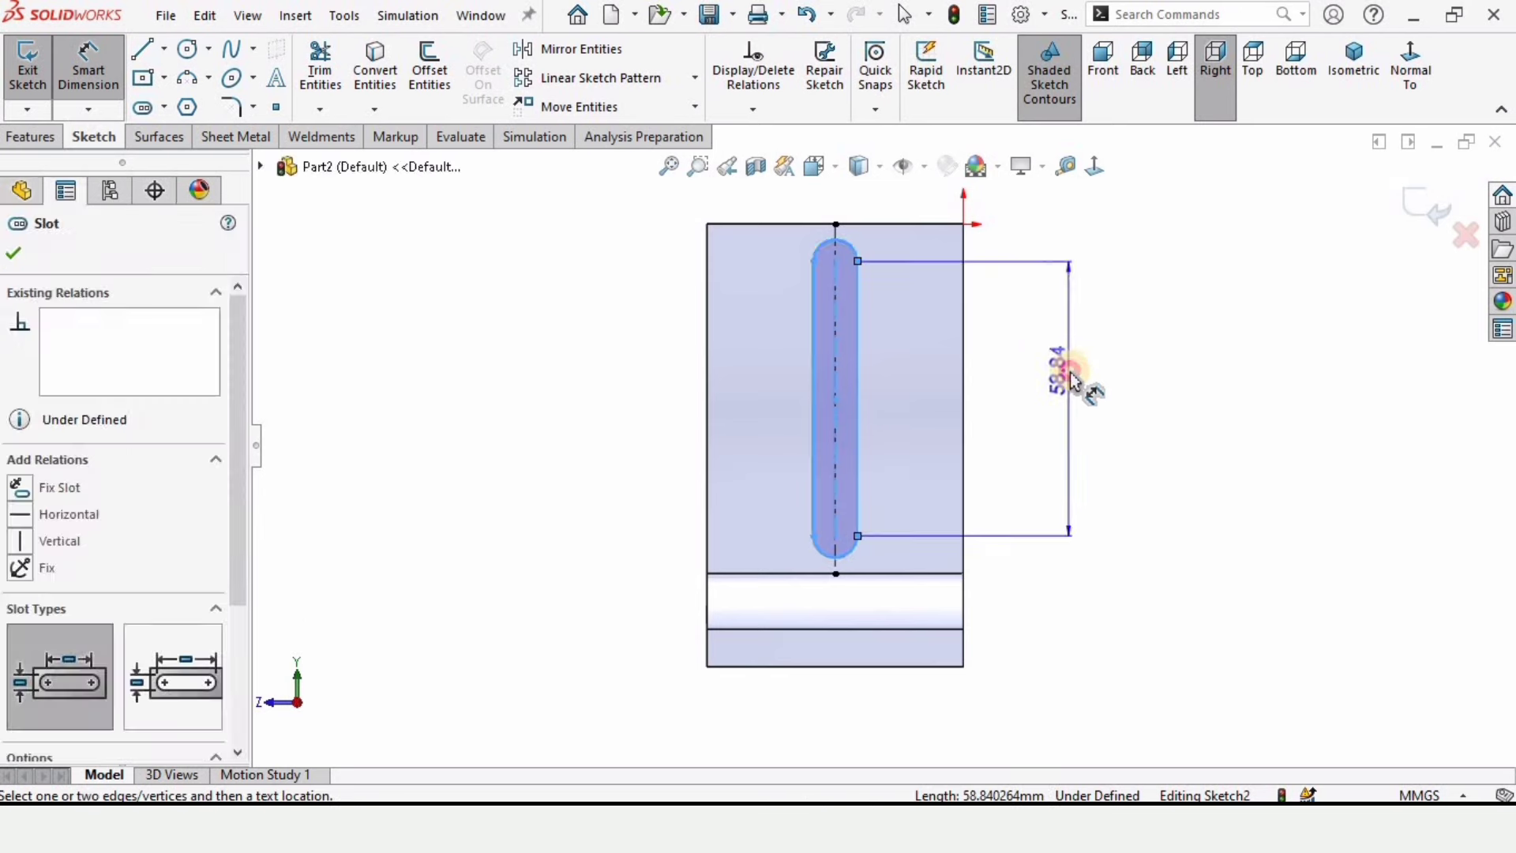
{"action": "left_click", "coordinate": [1067, 374]}
{"action": "type", "text": "25"}
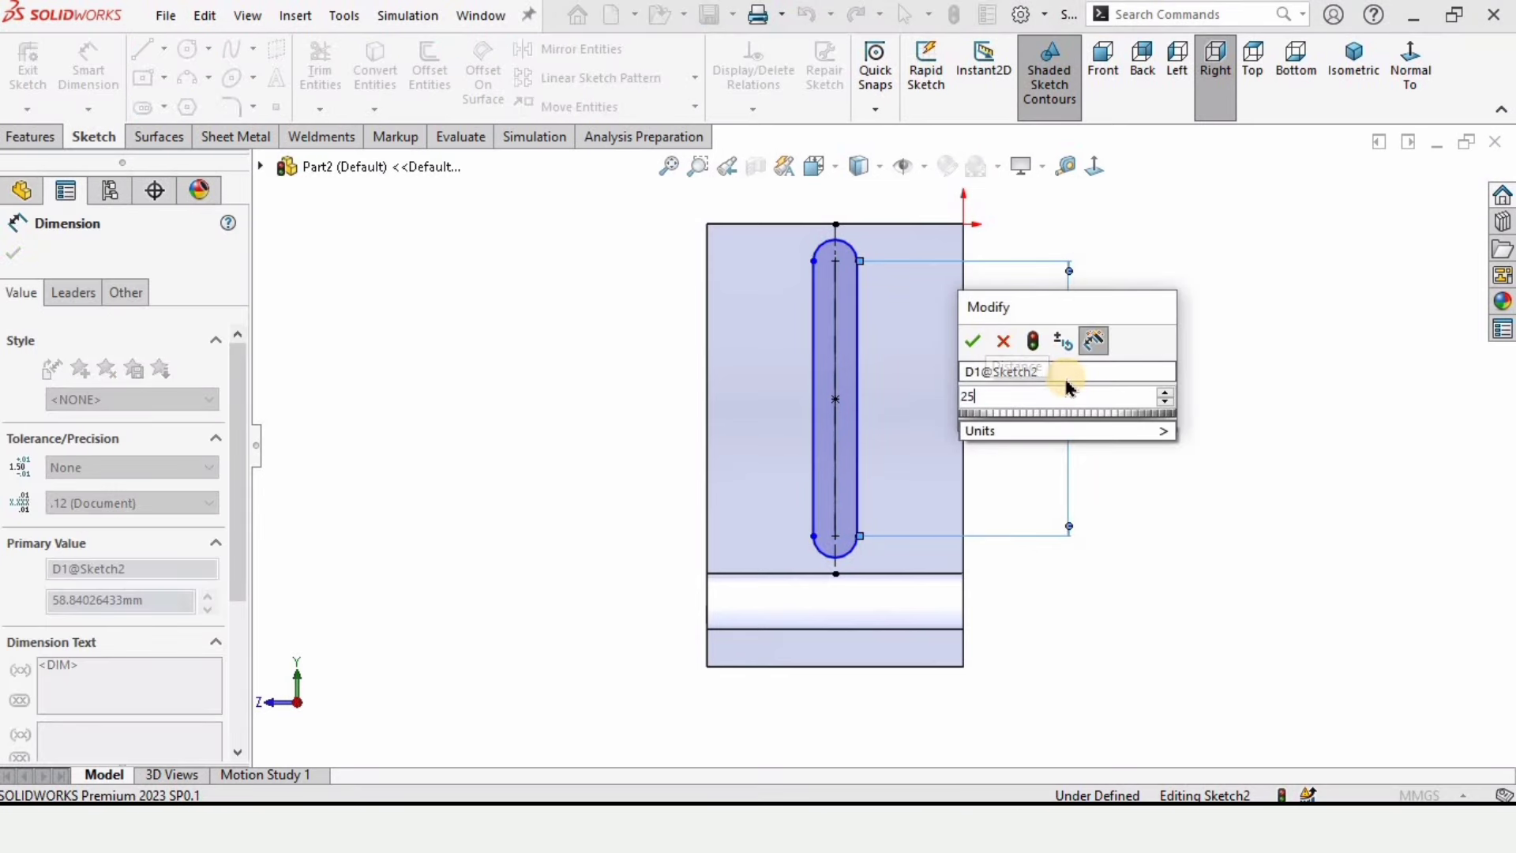
{"action": "key", "text": "Return"}
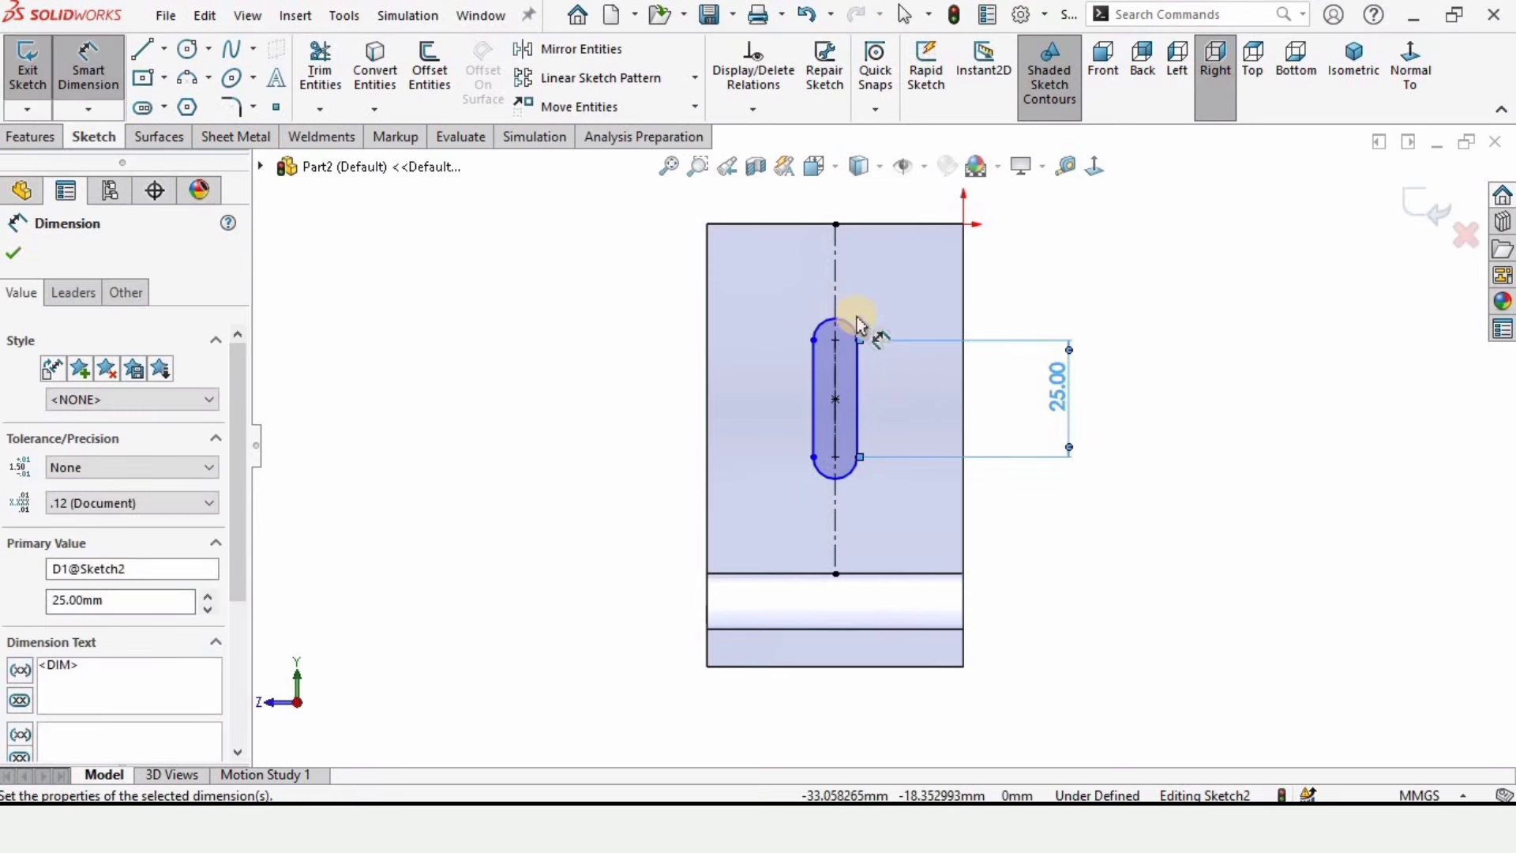
Dimension the slot's end arc radius as 5 mm.
{"action": "left_click", "coordinate": [851, 327]}
{"action": "left_click", "coordinate": [916, 229]}
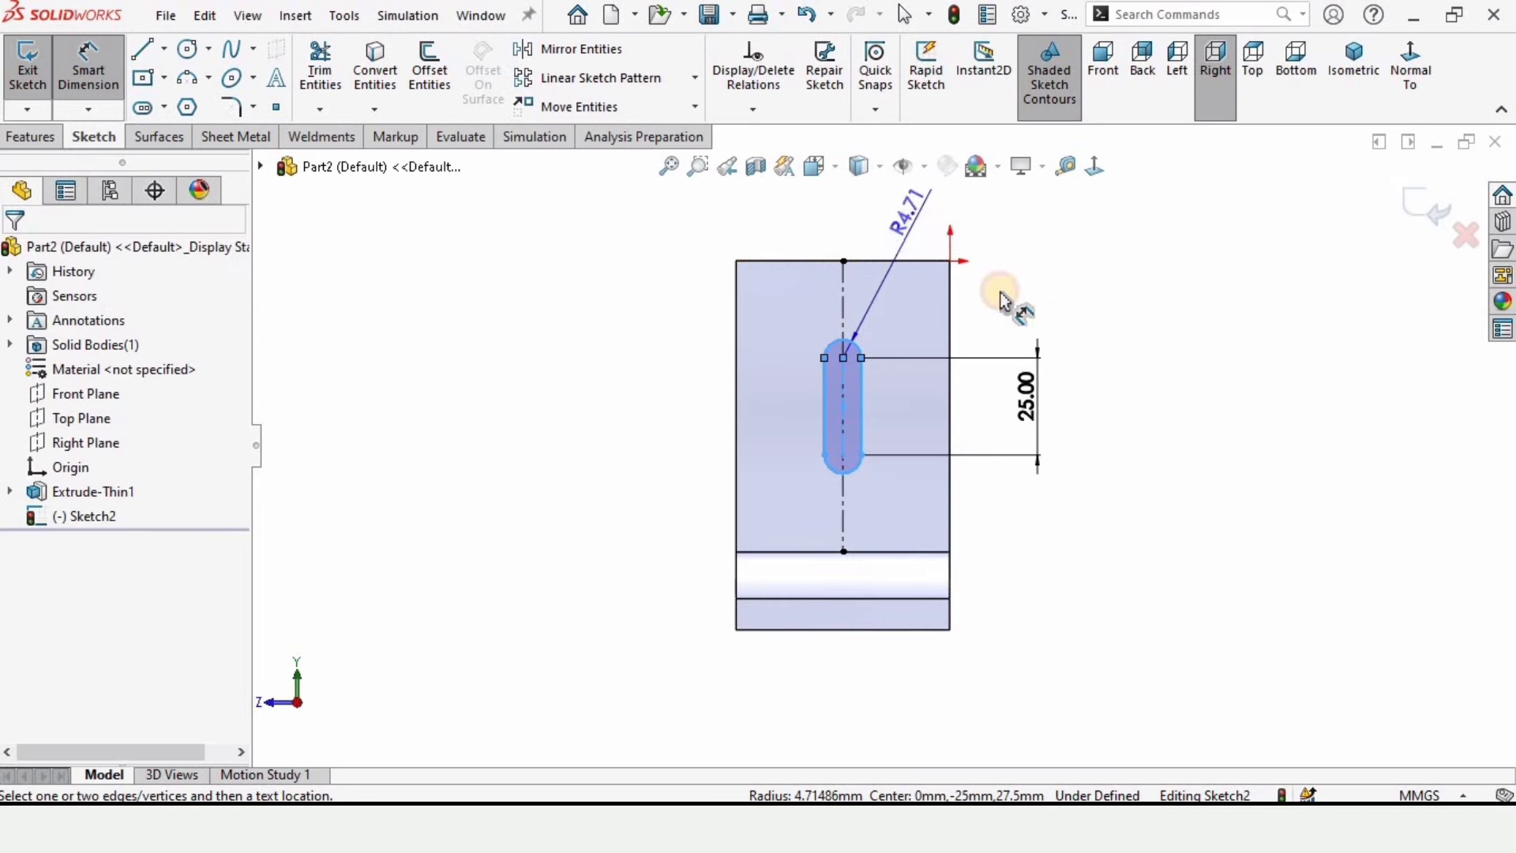
{"action": "key", "text": "Return"}
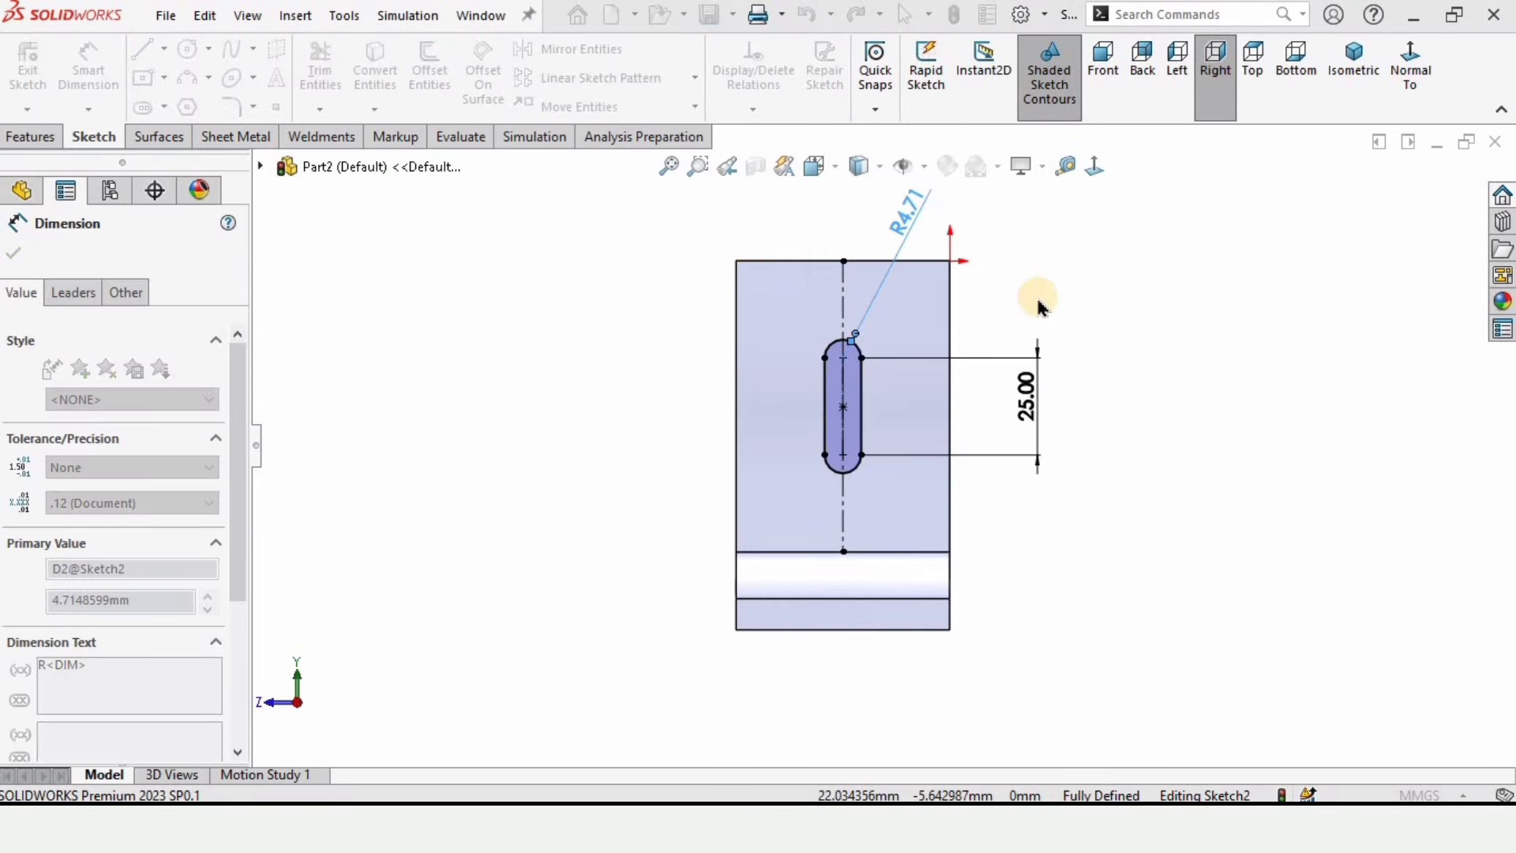
{"action": "left_click", "coordinate": [1119, 337]}
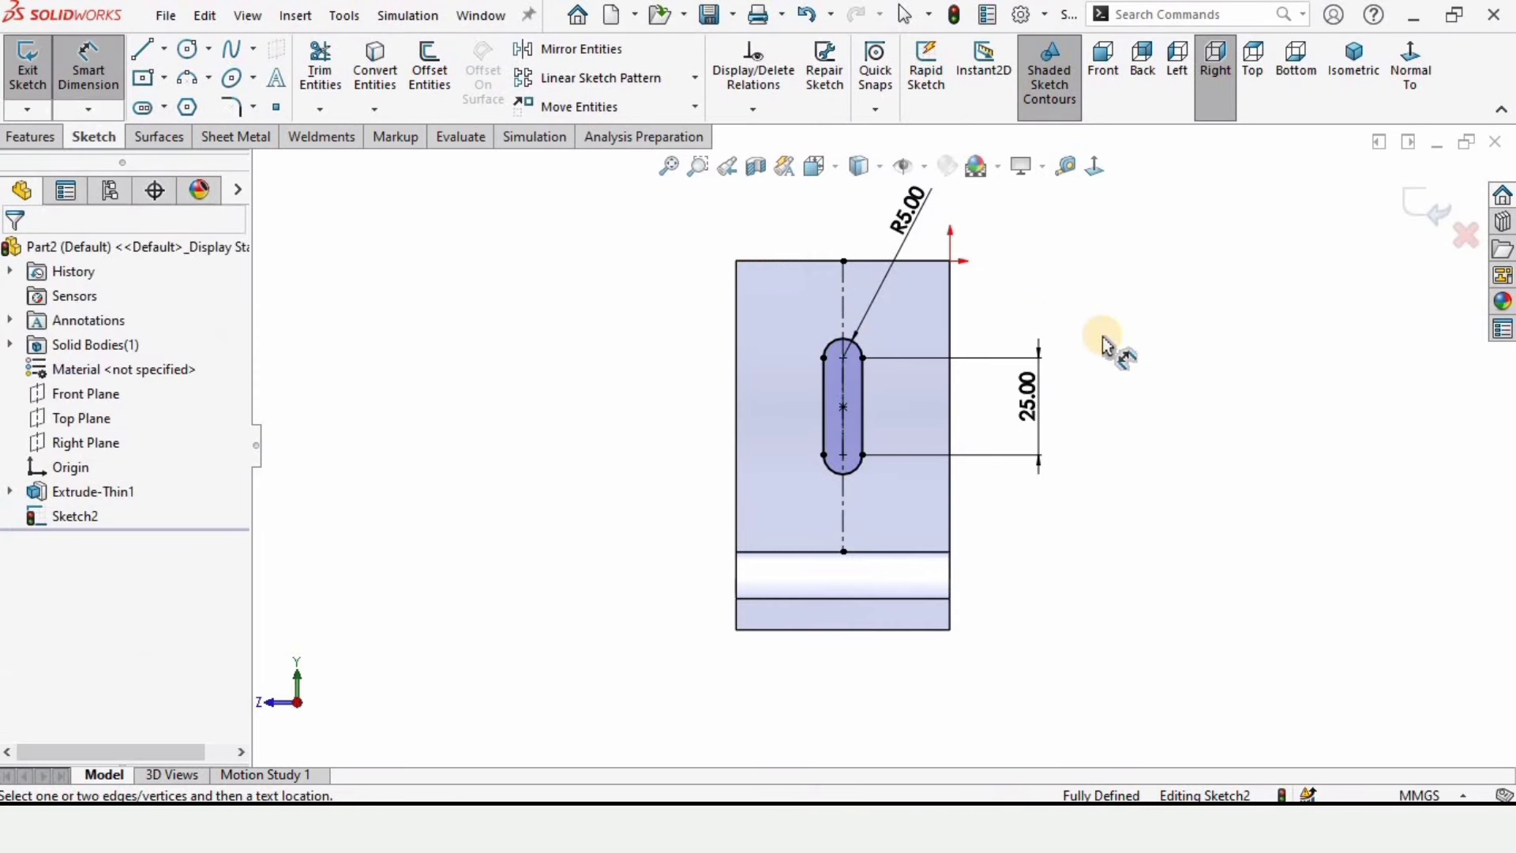
Cut the slot through the vertical leg with an Extruded Cut set to Through All.
{"action": "left_click", "coordinate": [34, 142]}
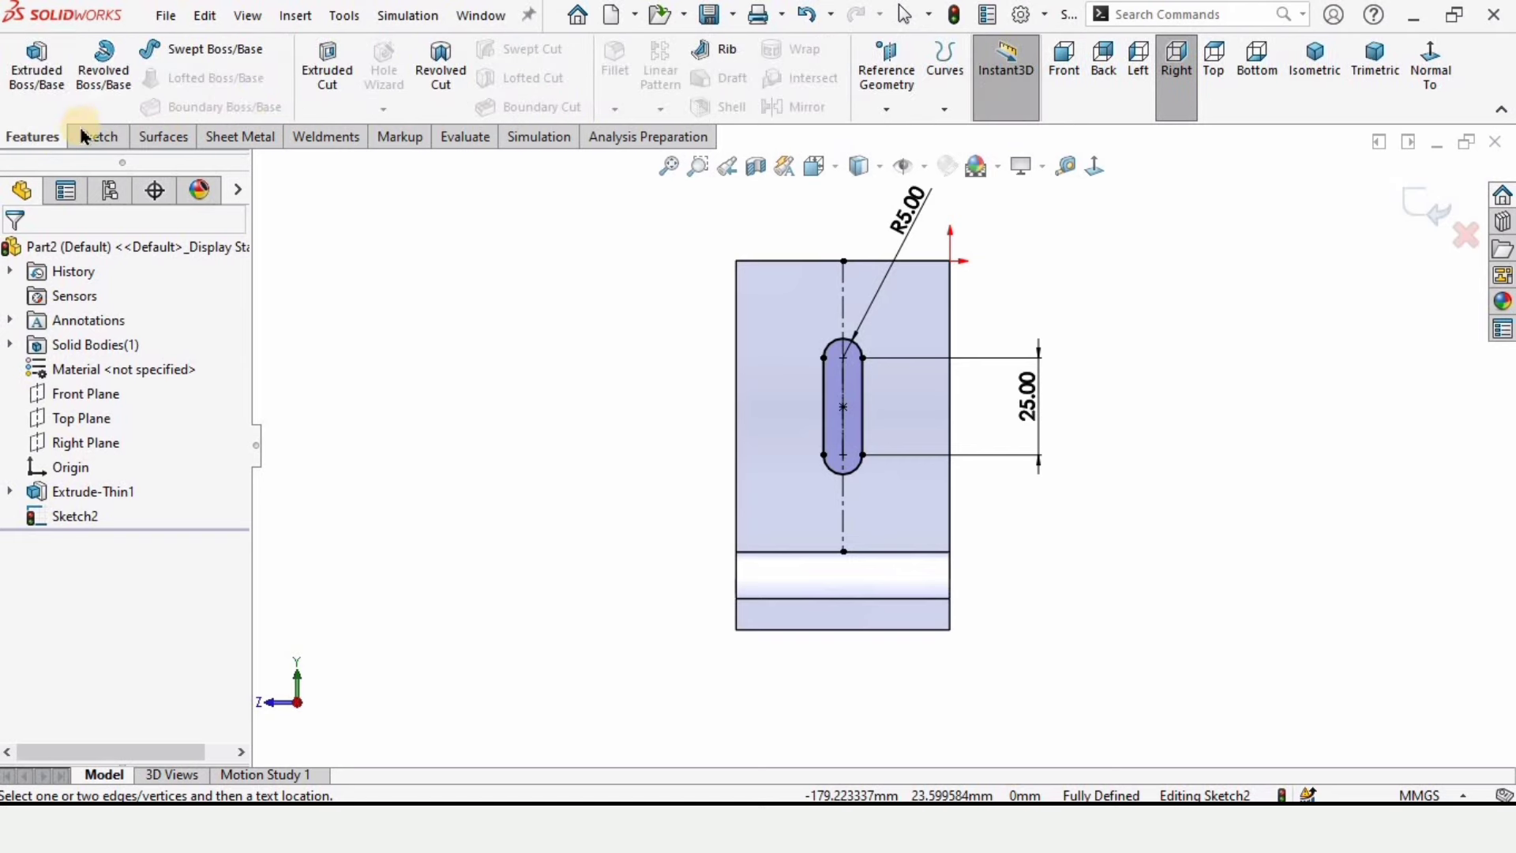
{"action": "left_click", "coordinate": [327, 69]}
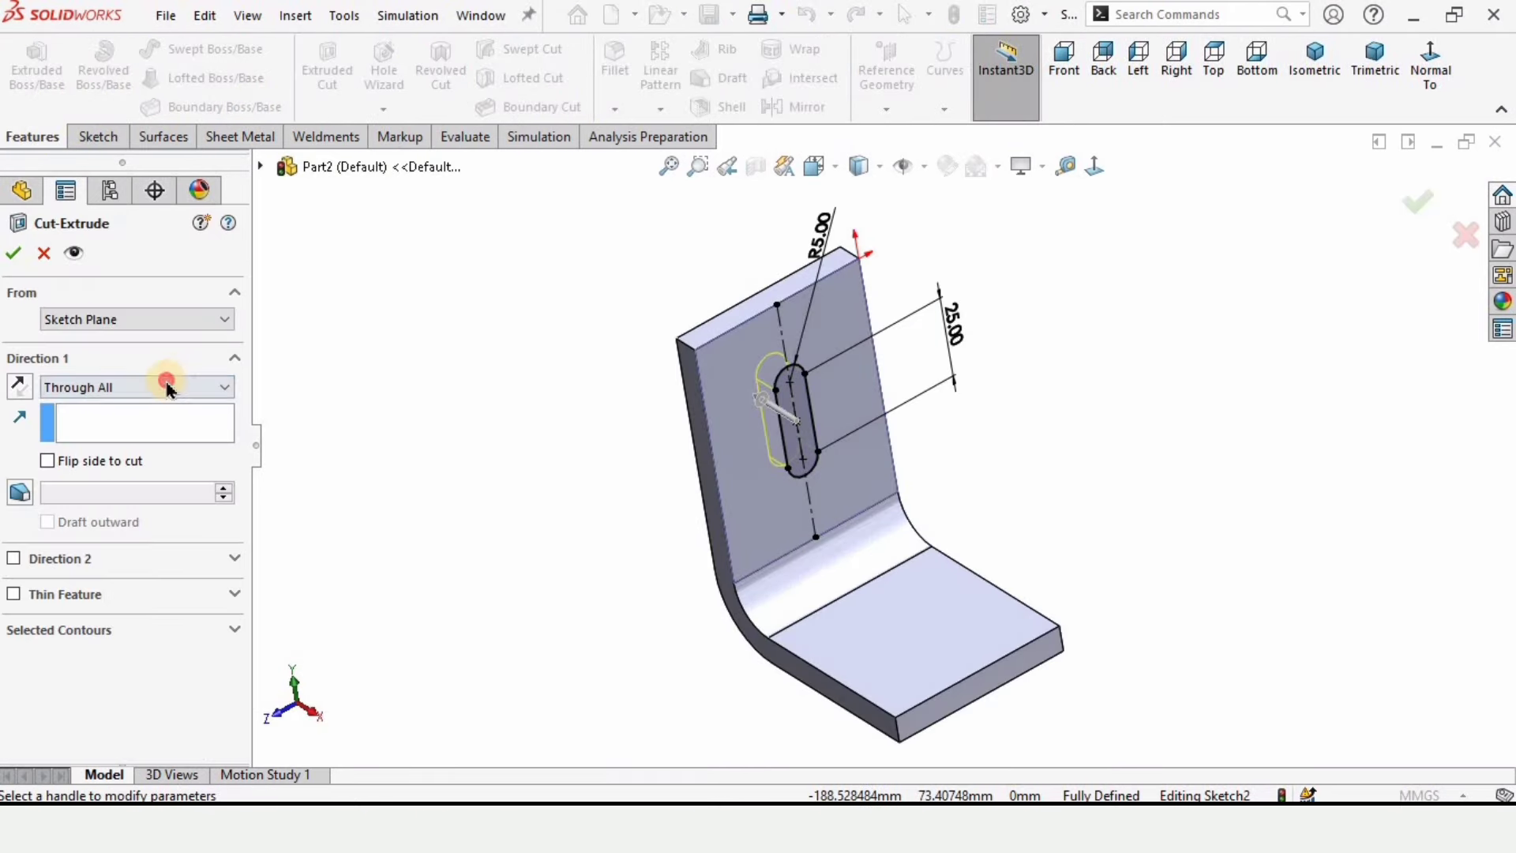
{"action": "left_click", "coordinate": [167, 387]}
{"action": "left_click", "coordinate": [74, 420]}
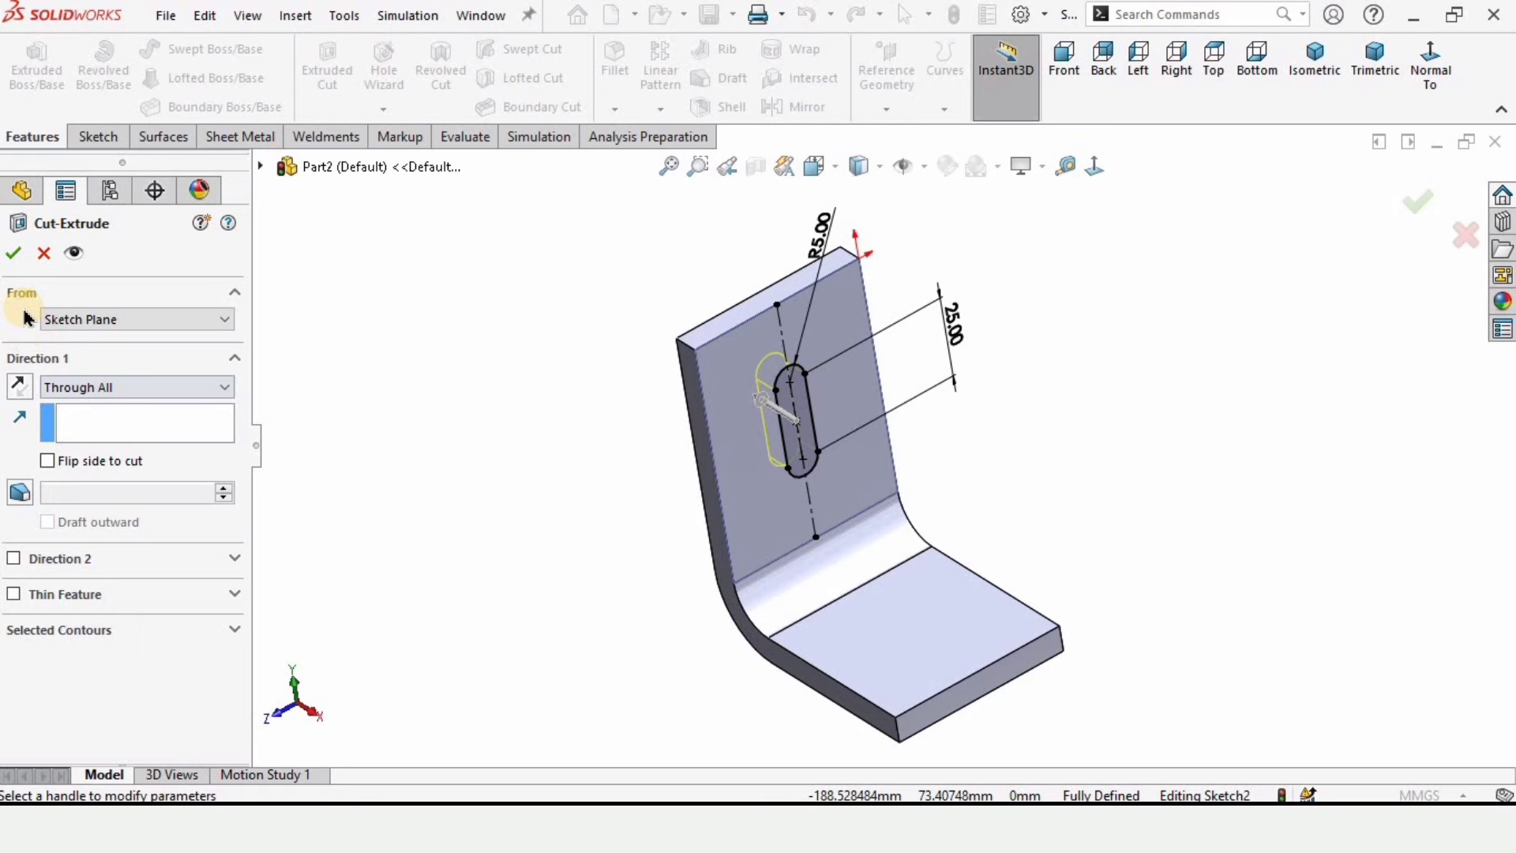
{"action": "left_click", "coordinate": [13, 259]}
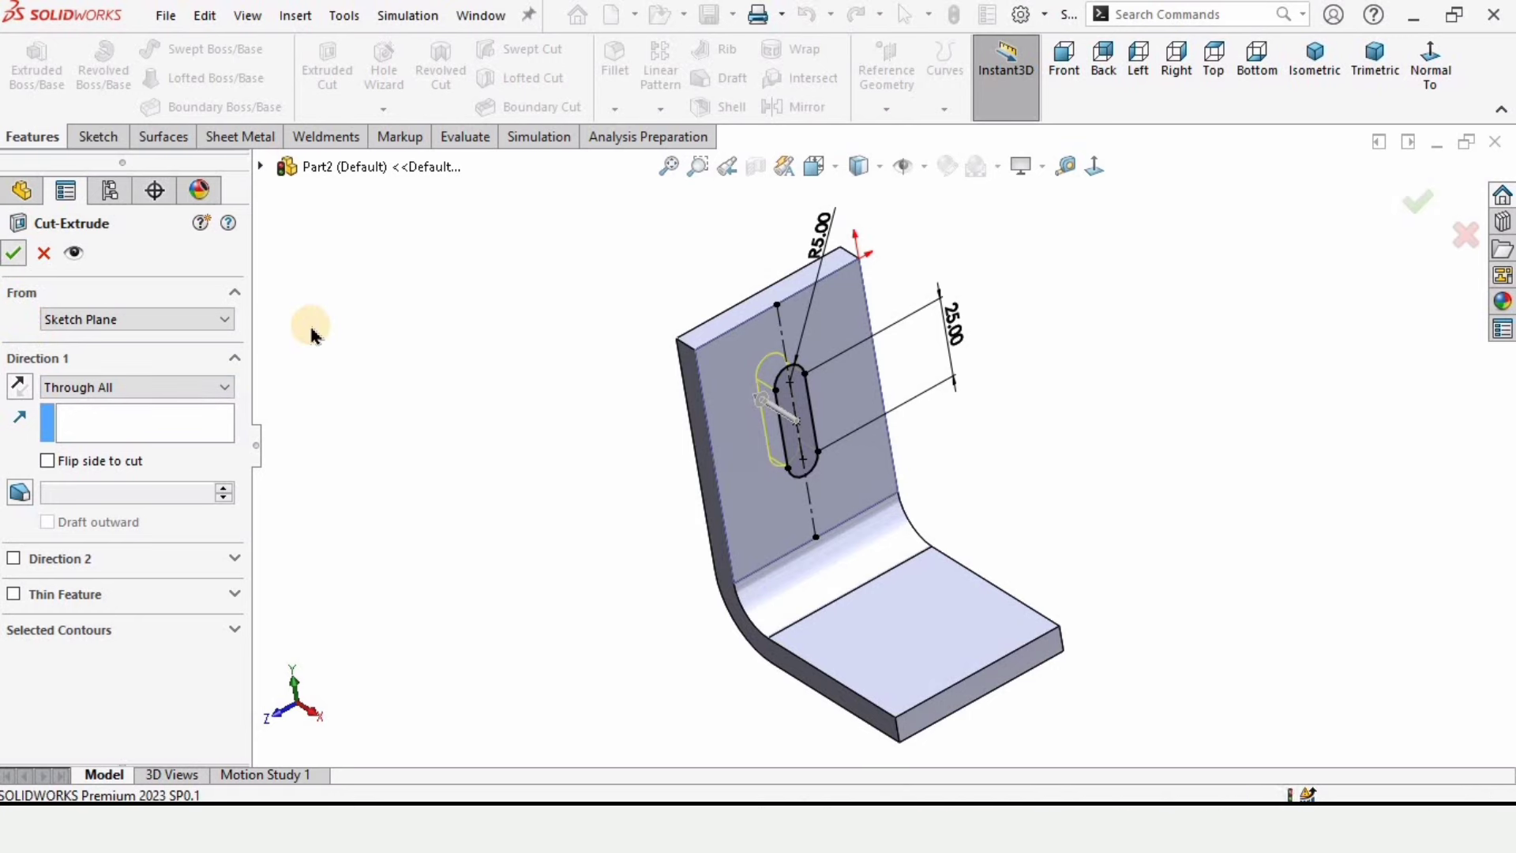
Start a sketch on the upper flat face of the bracket's horizontal leg.
{"action": "middle_click_drag", "start_coordinate": [630, 458], "coordinate": [859, 511]}
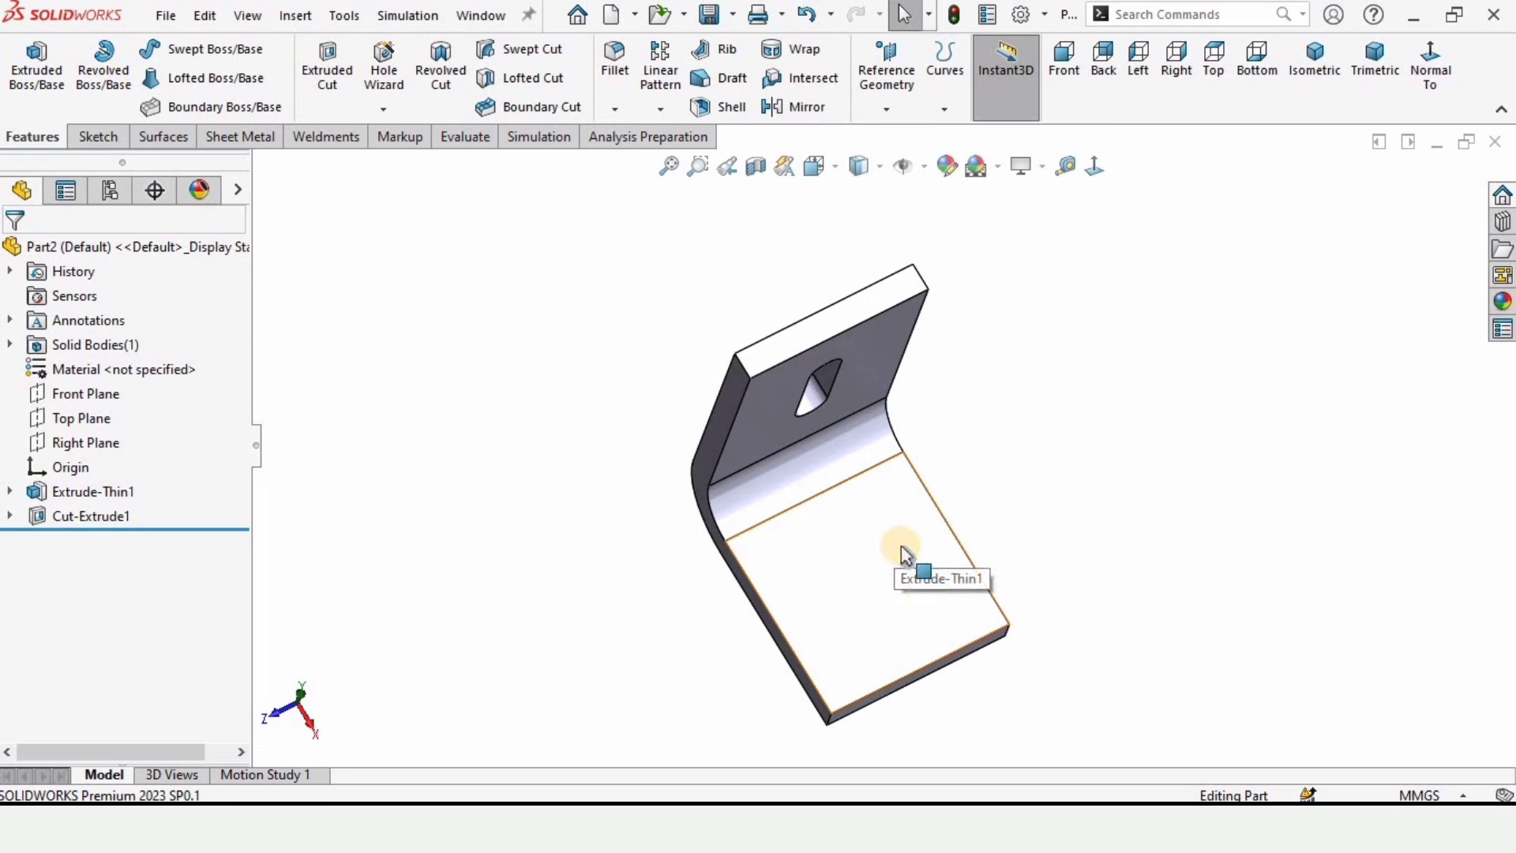
{"action": "left_click", "coordinate": [861, 594]}
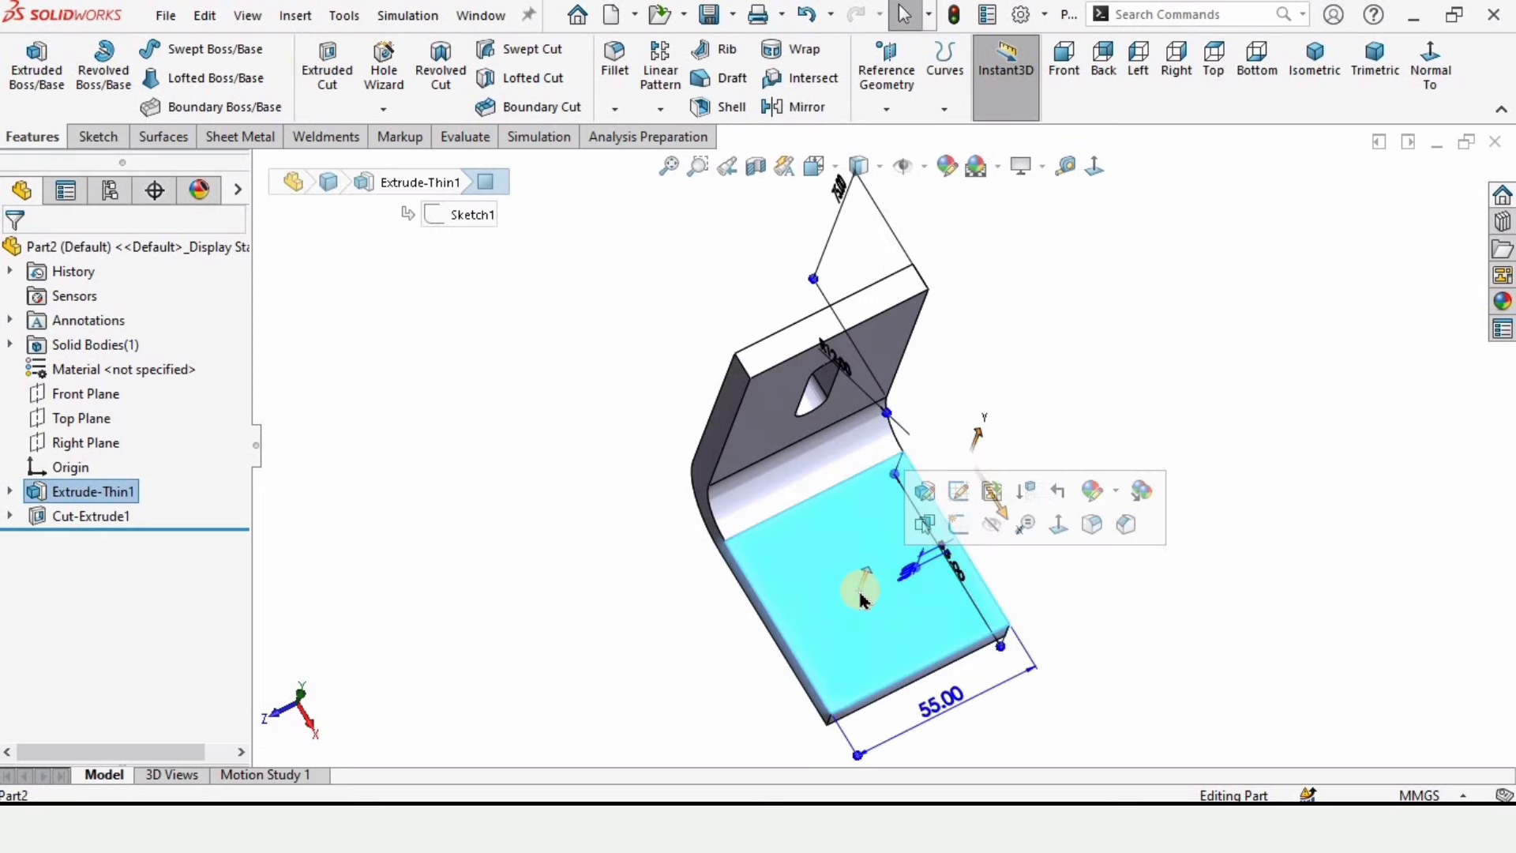
{"action": "left_click", "coordinate": [960, 524]}
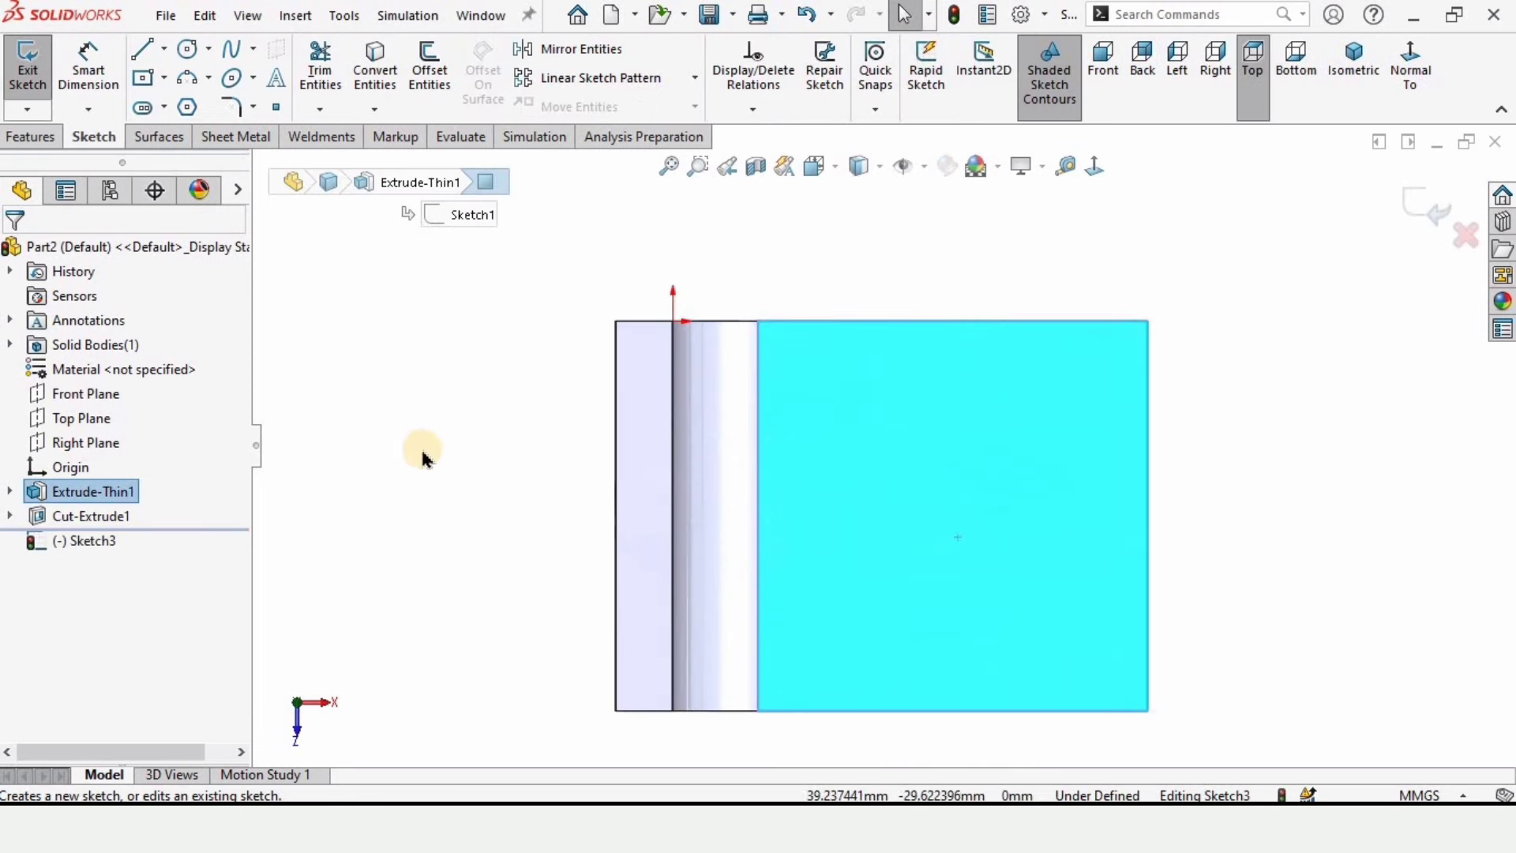
{"action": "left_click", "coordinate": [422, 449]}
Draw a horizontal centerline from the midpoint of the horizontal leg's outer edge to the bend edge.
{"action": "left_click", "coordinate": [165, 52]}
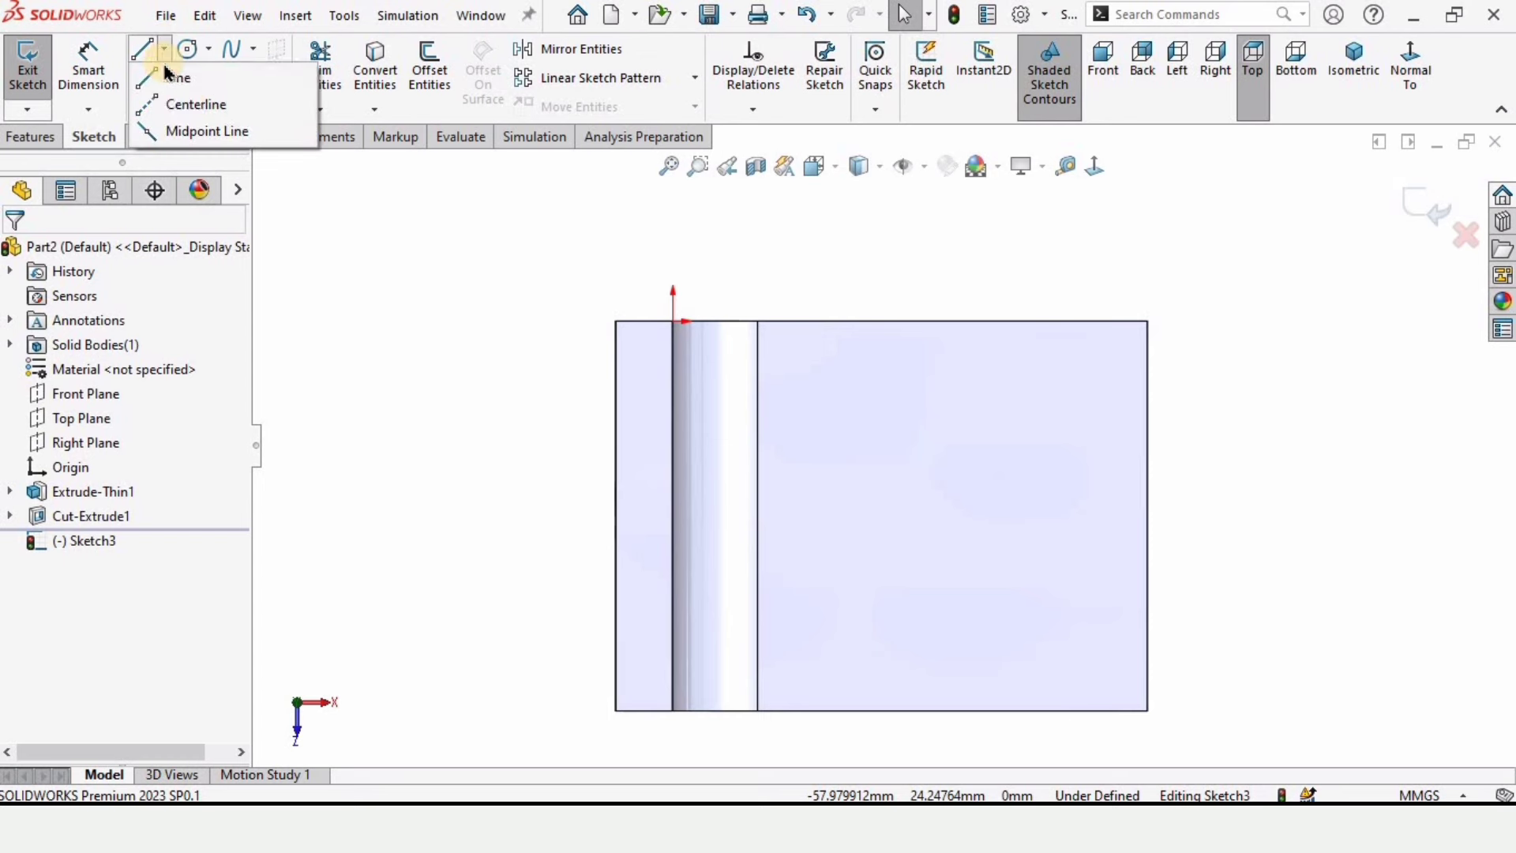
{"action": "left_click", "coordinate": [190, 104]}
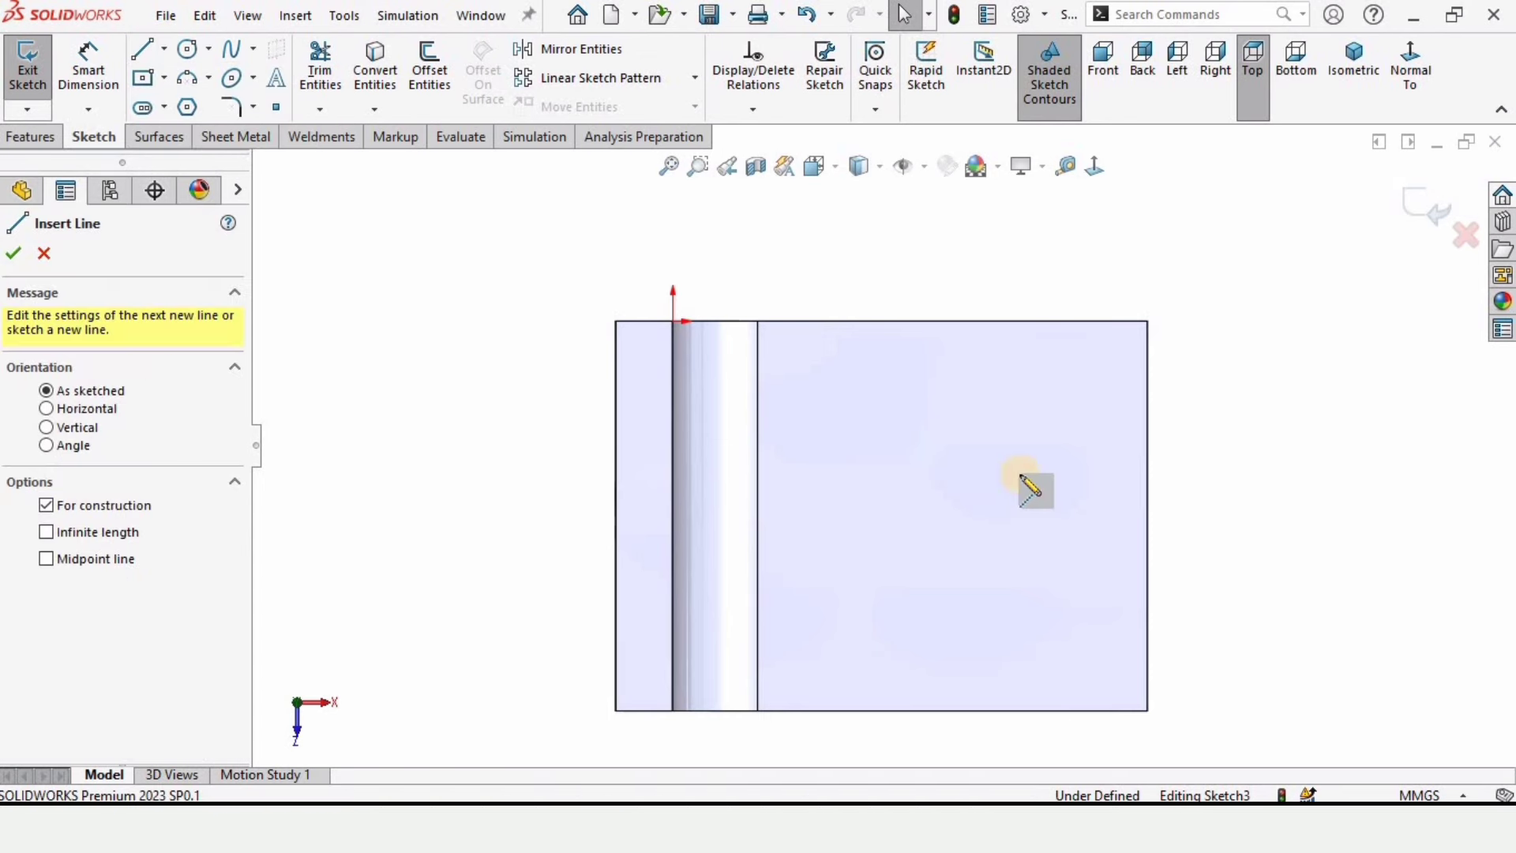
{"action": "left_click", "coordinate": [1149, 517]}
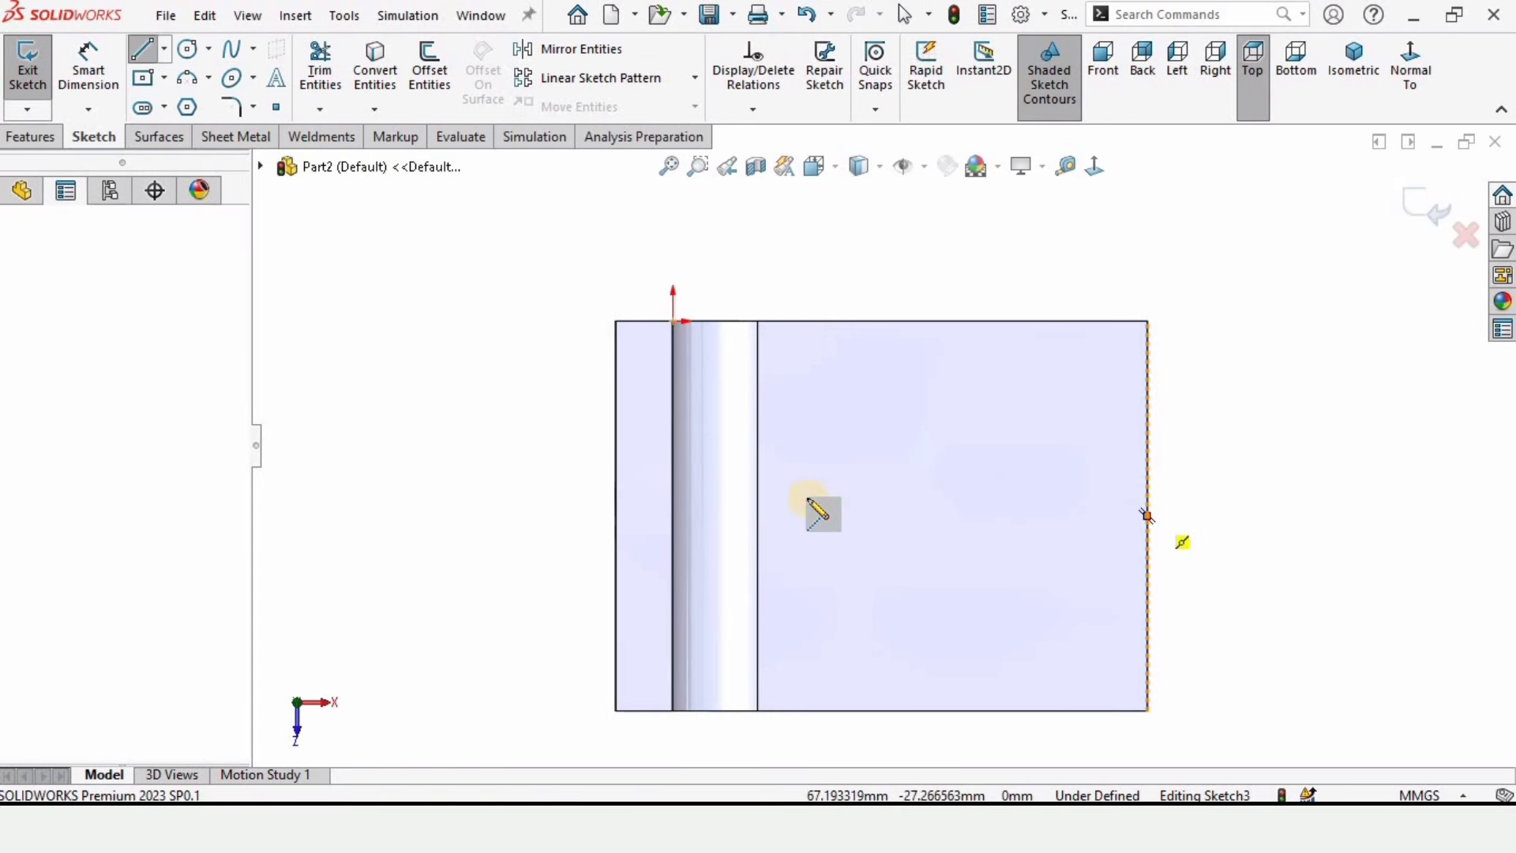
{"action": "left_click", "coordinate": [757, 515]}
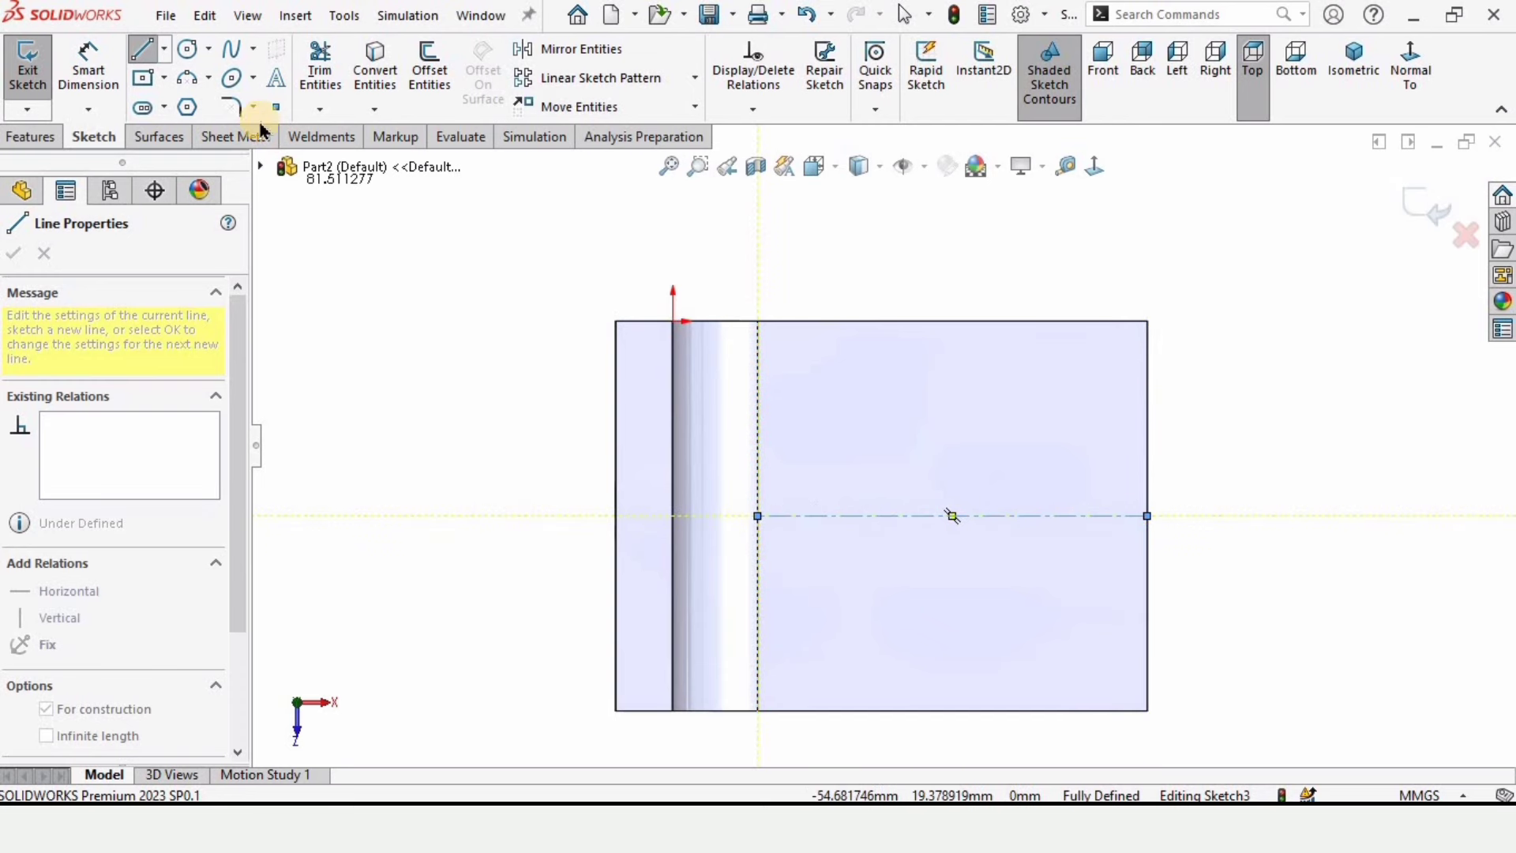
Draw a centerpoint straight slot on the centerline's midpoint, about 34 mm between arc centers with an end radius of about 7 mm.
{"action": "left_click", "coordinate": [162, 108]}
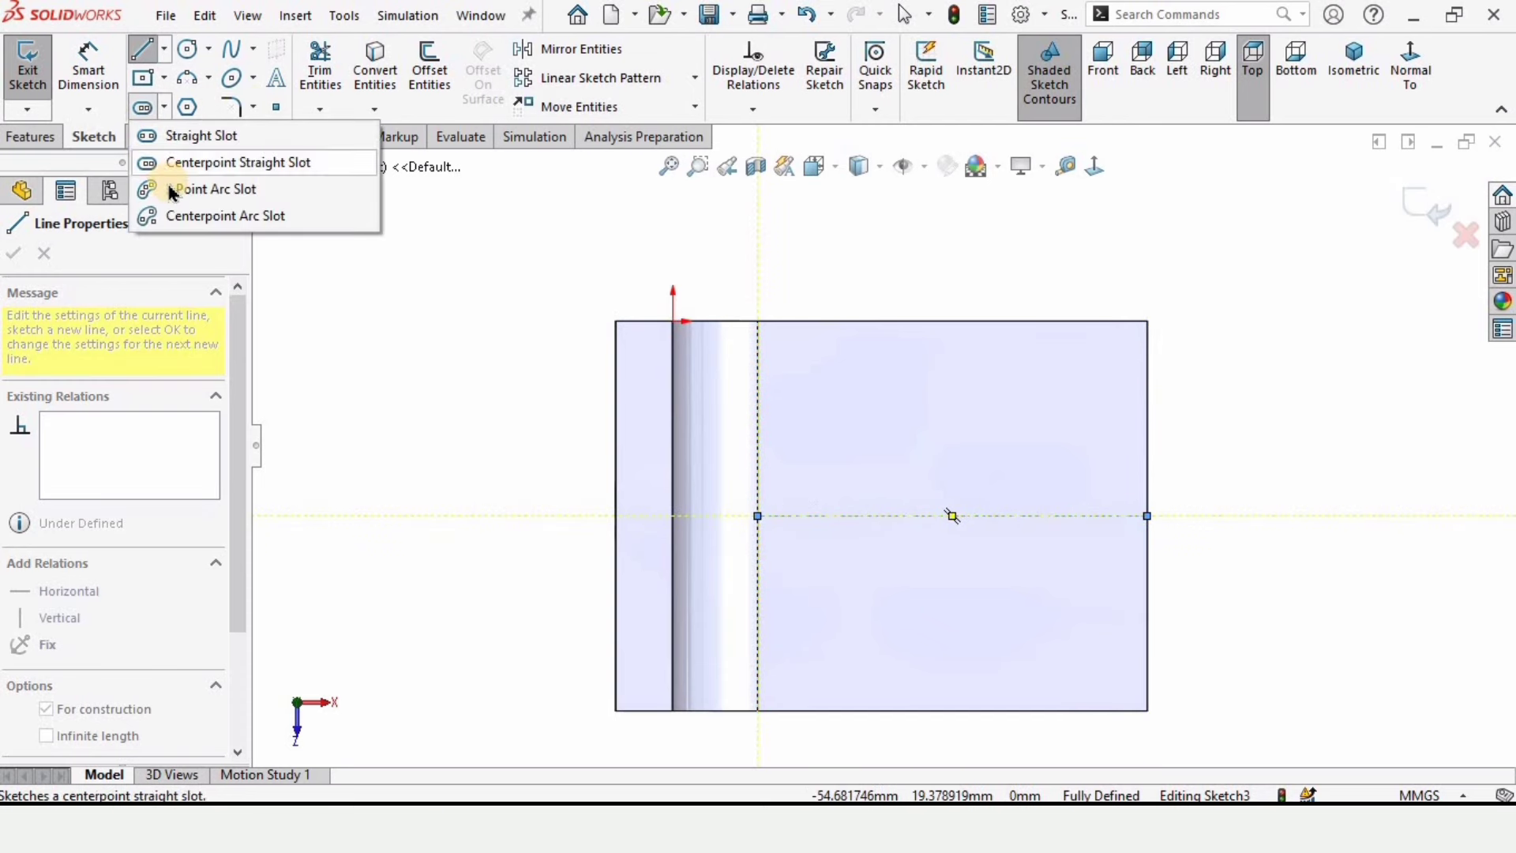
{"action": "left_click", "coordinate": [207, 162]}
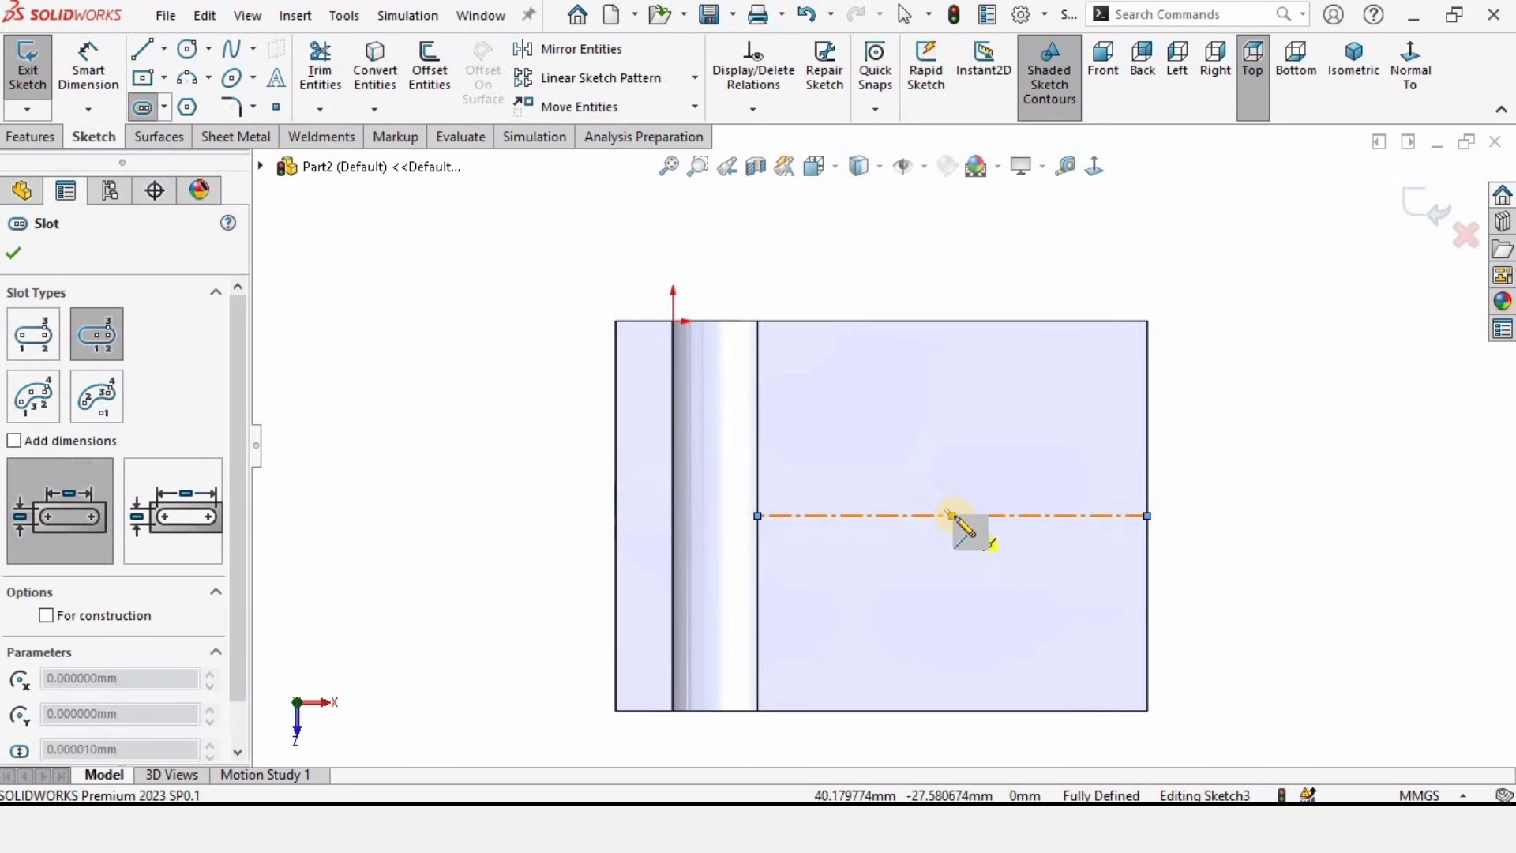
{"action": "left_click", "coordinate": [882, 497]}
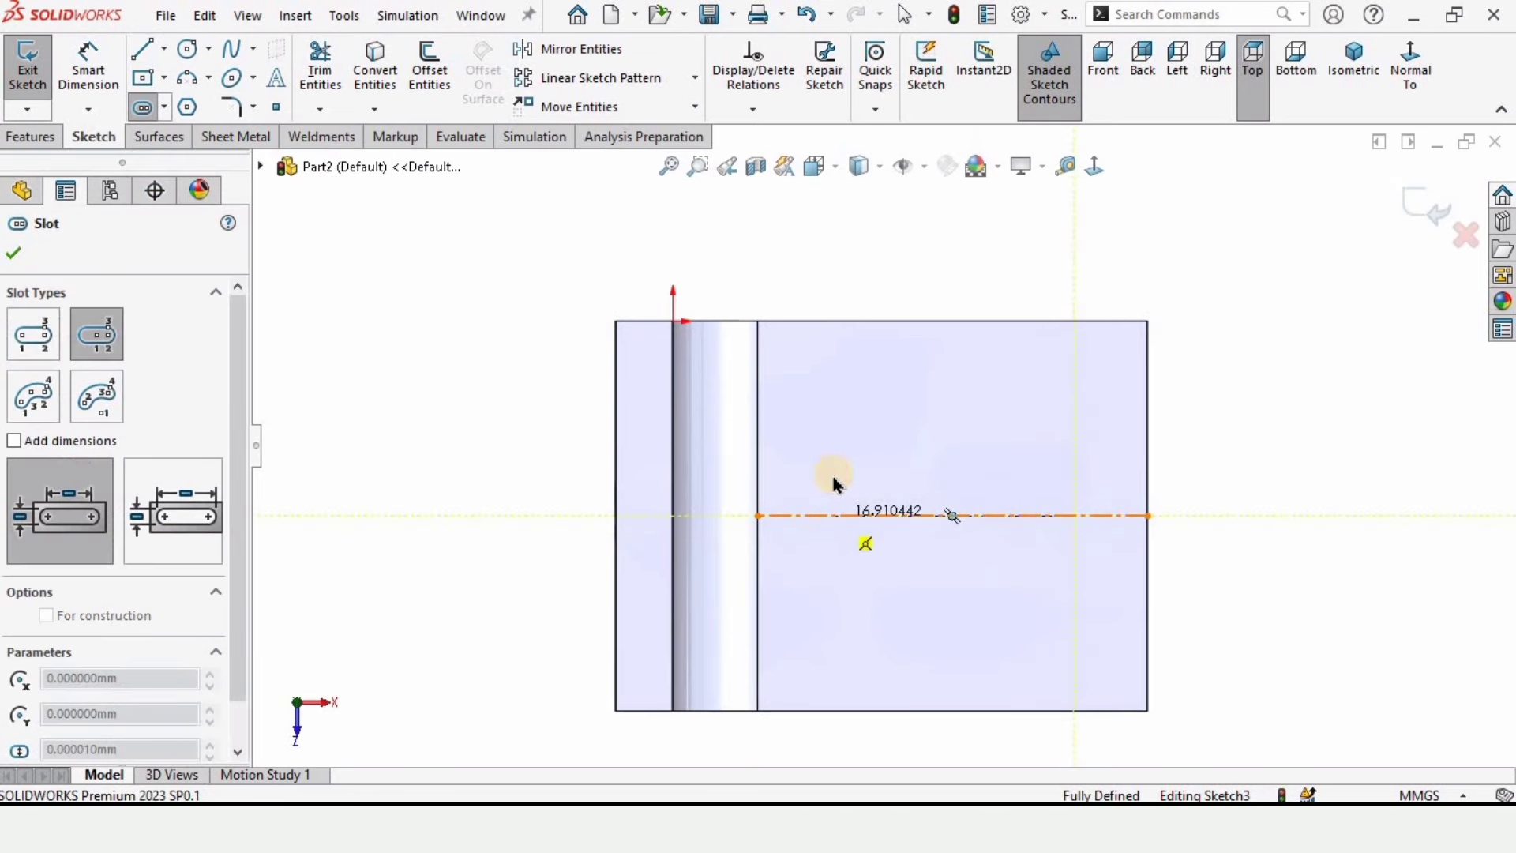
{"action": "left_click", "coordinate": [835, 483]}
{"action": "left_click", "coordinate": [832, 467]}
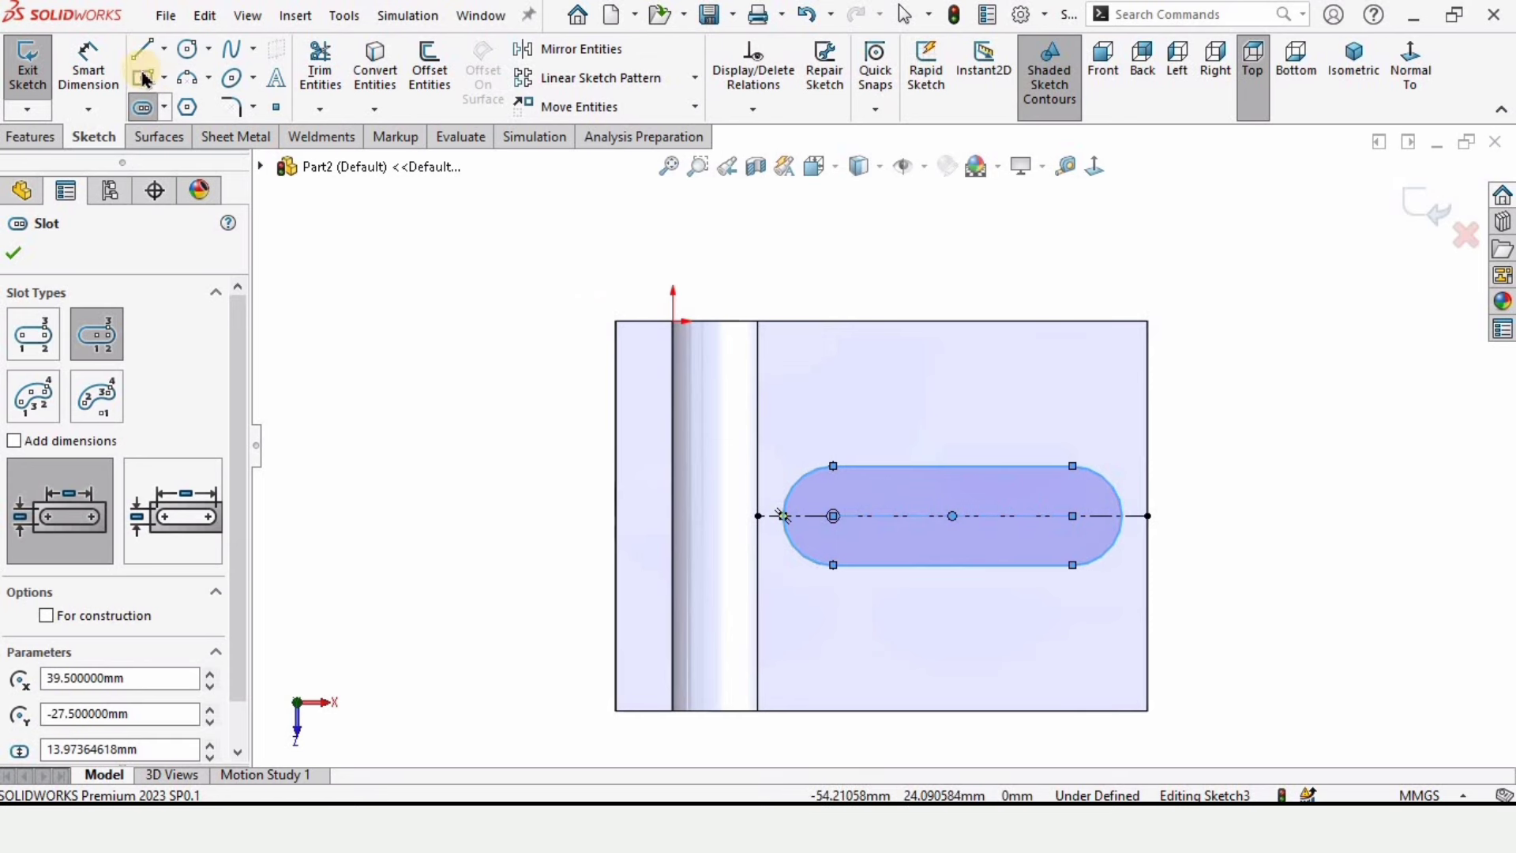
Dimension the slot's end arc radius as 5 mm and its straight side as 20 mm.
{"action": "left_click", "coordinate": [97, 63]}
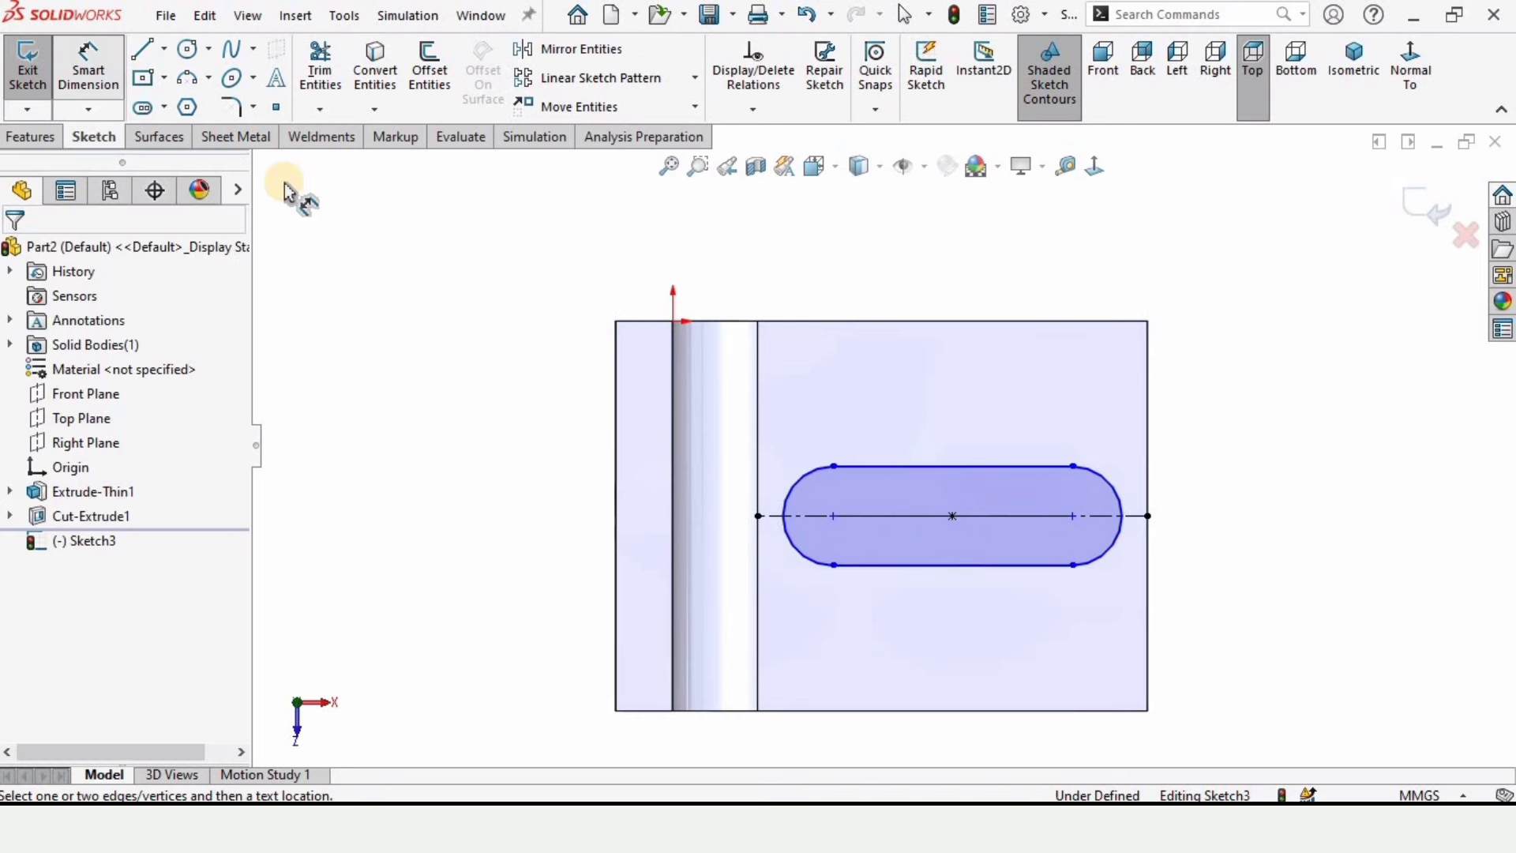
{"action": "left_click", "coordinate": [1122, 493]}
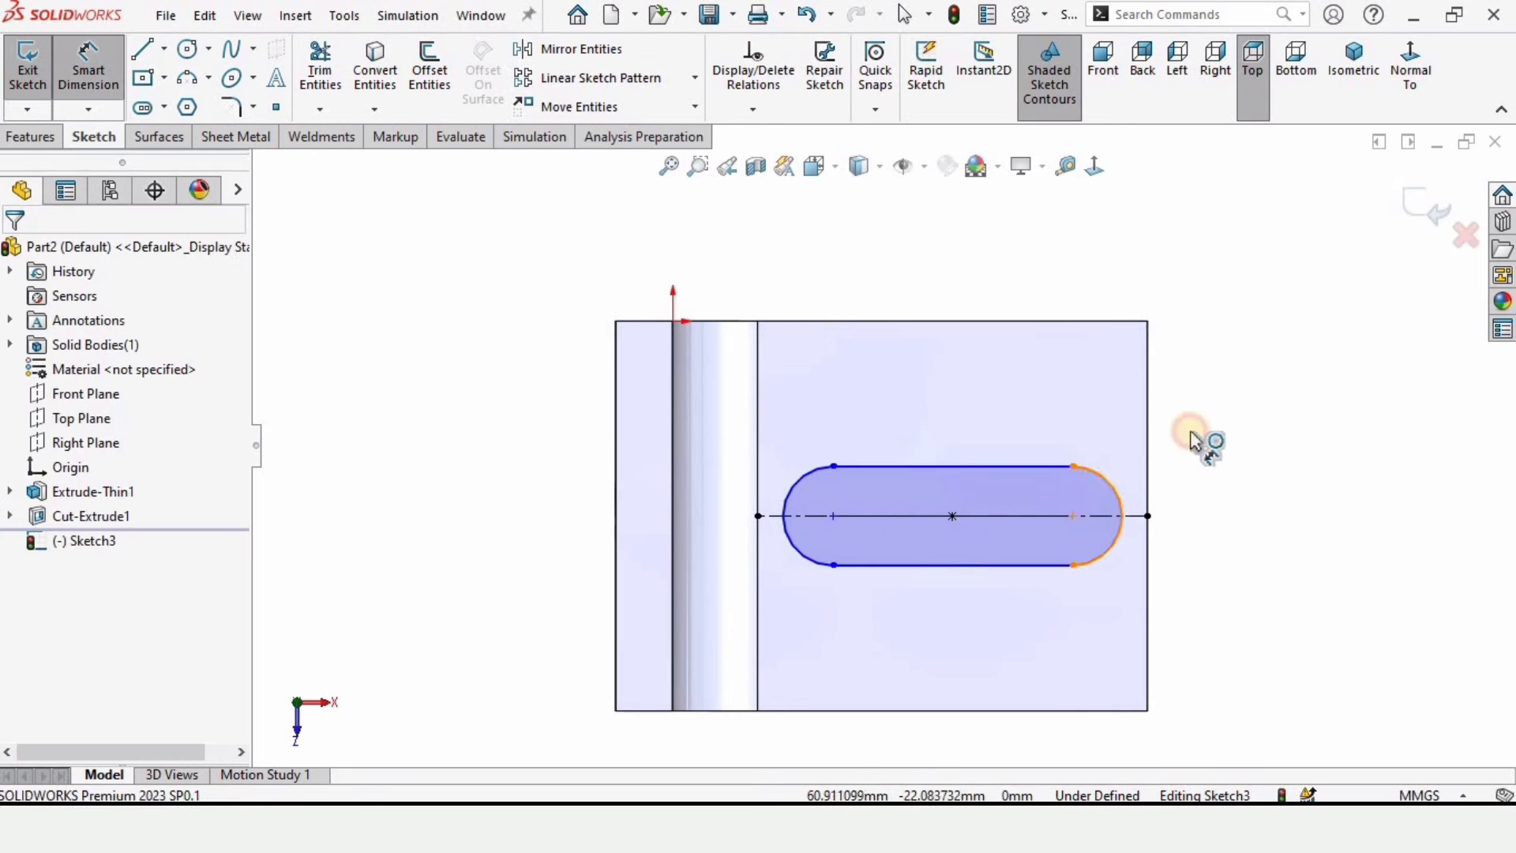
{"action": "left_click", "coordinate": [1237, 412]}
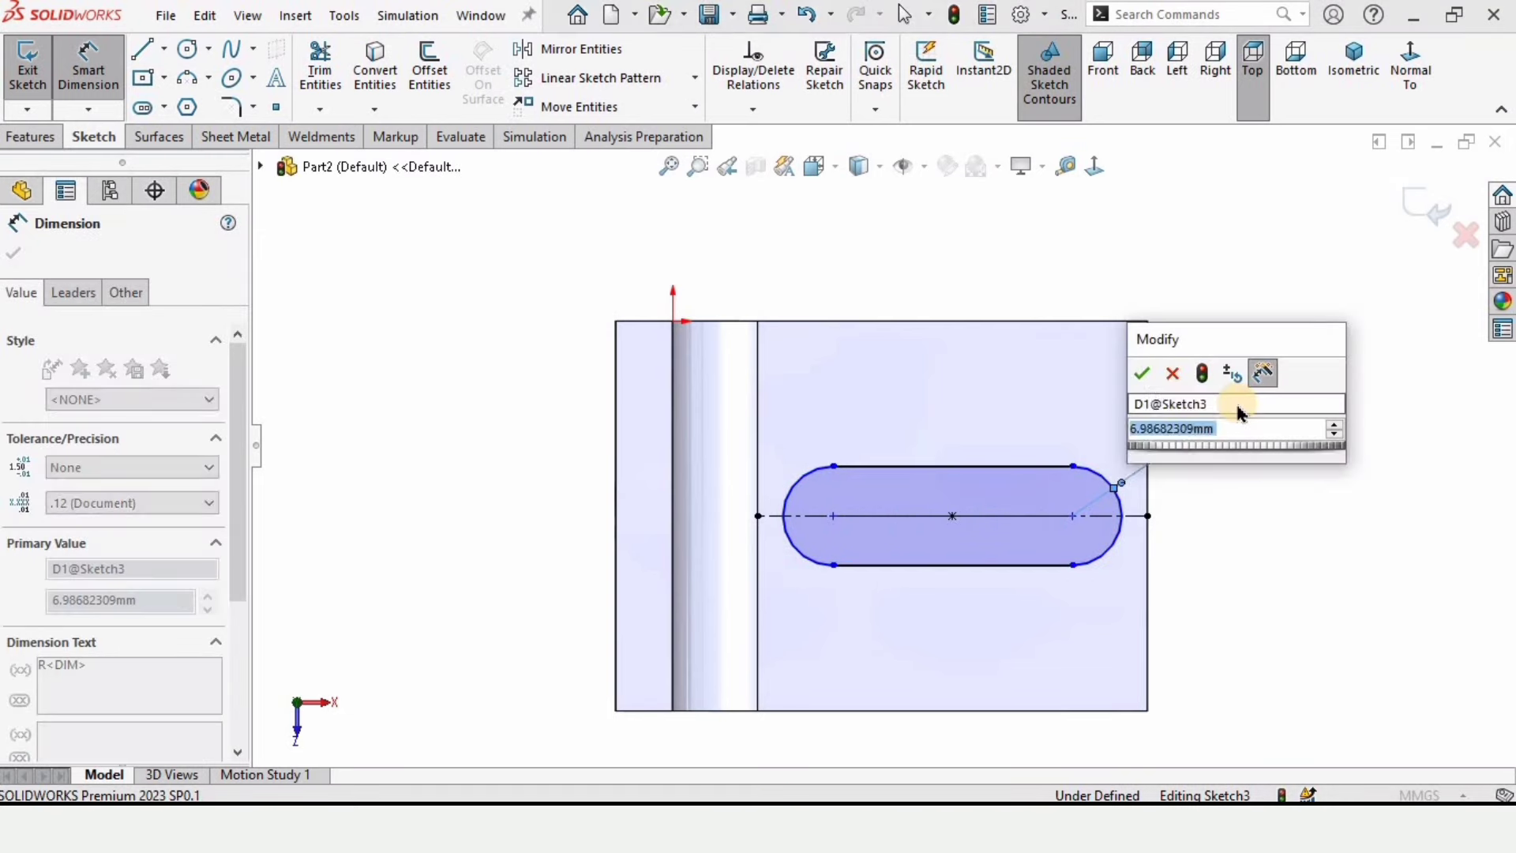
{"action": "left_click", "coordinate": [1228, 419]}
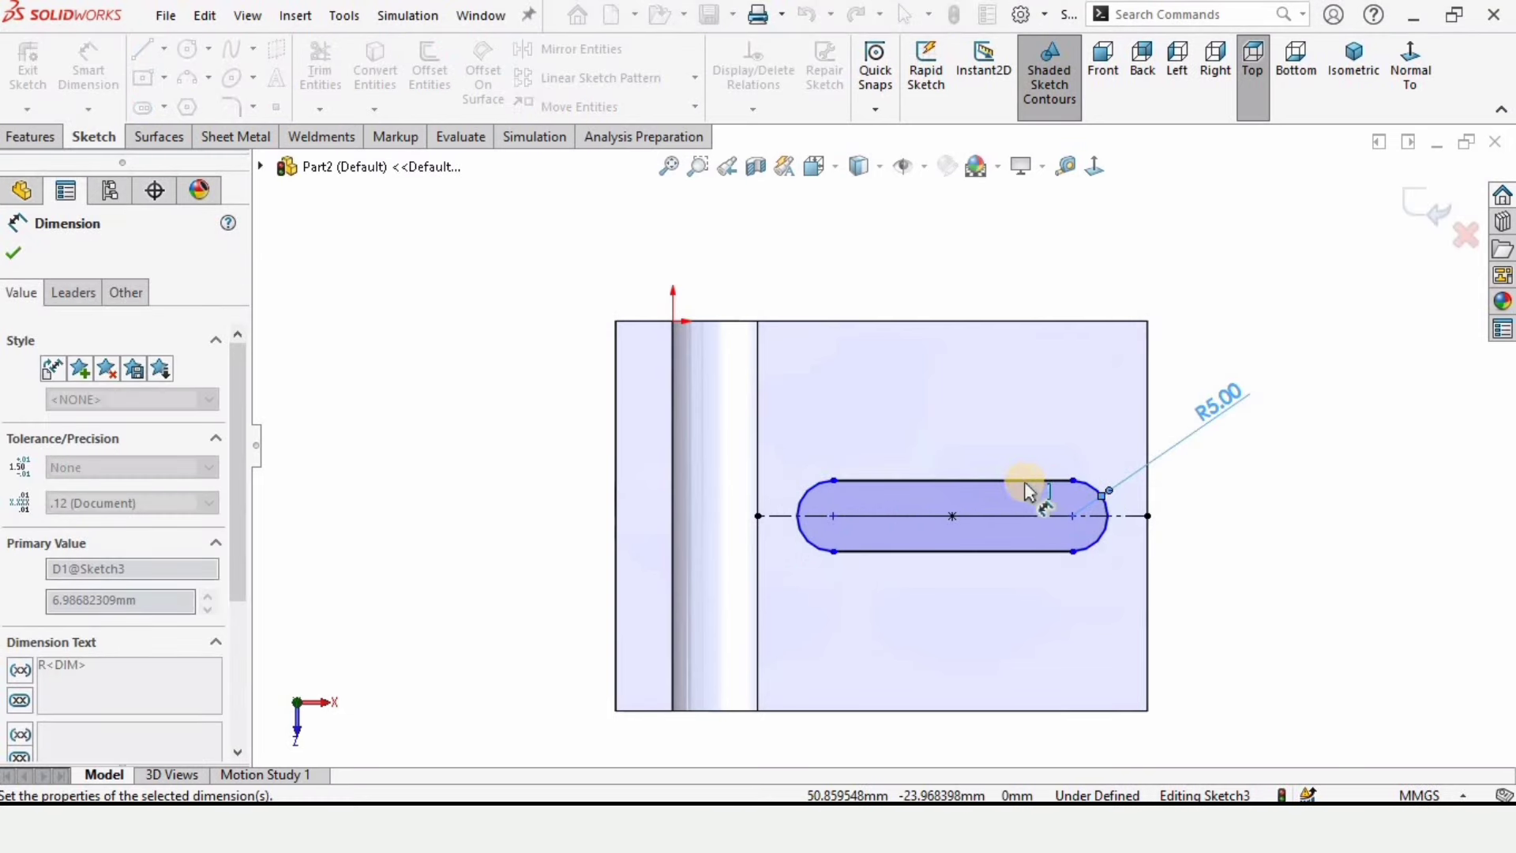
{"action": "left_click", "coordinate": [1025, 481]}
{"action": "left_click", "coordinate": [993, 411]}
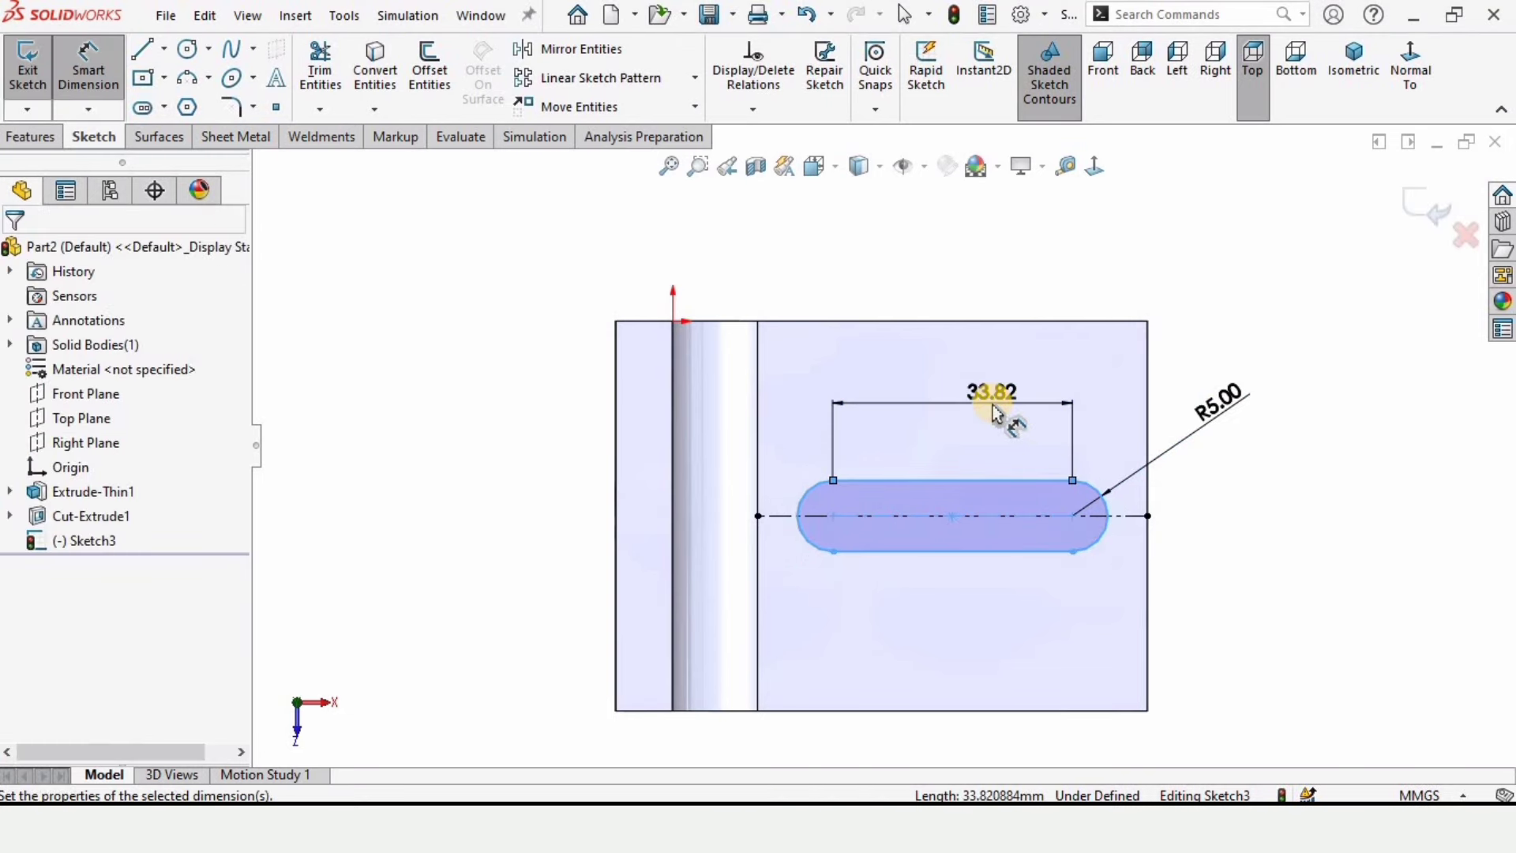
{"action": "type", "text": "20"}
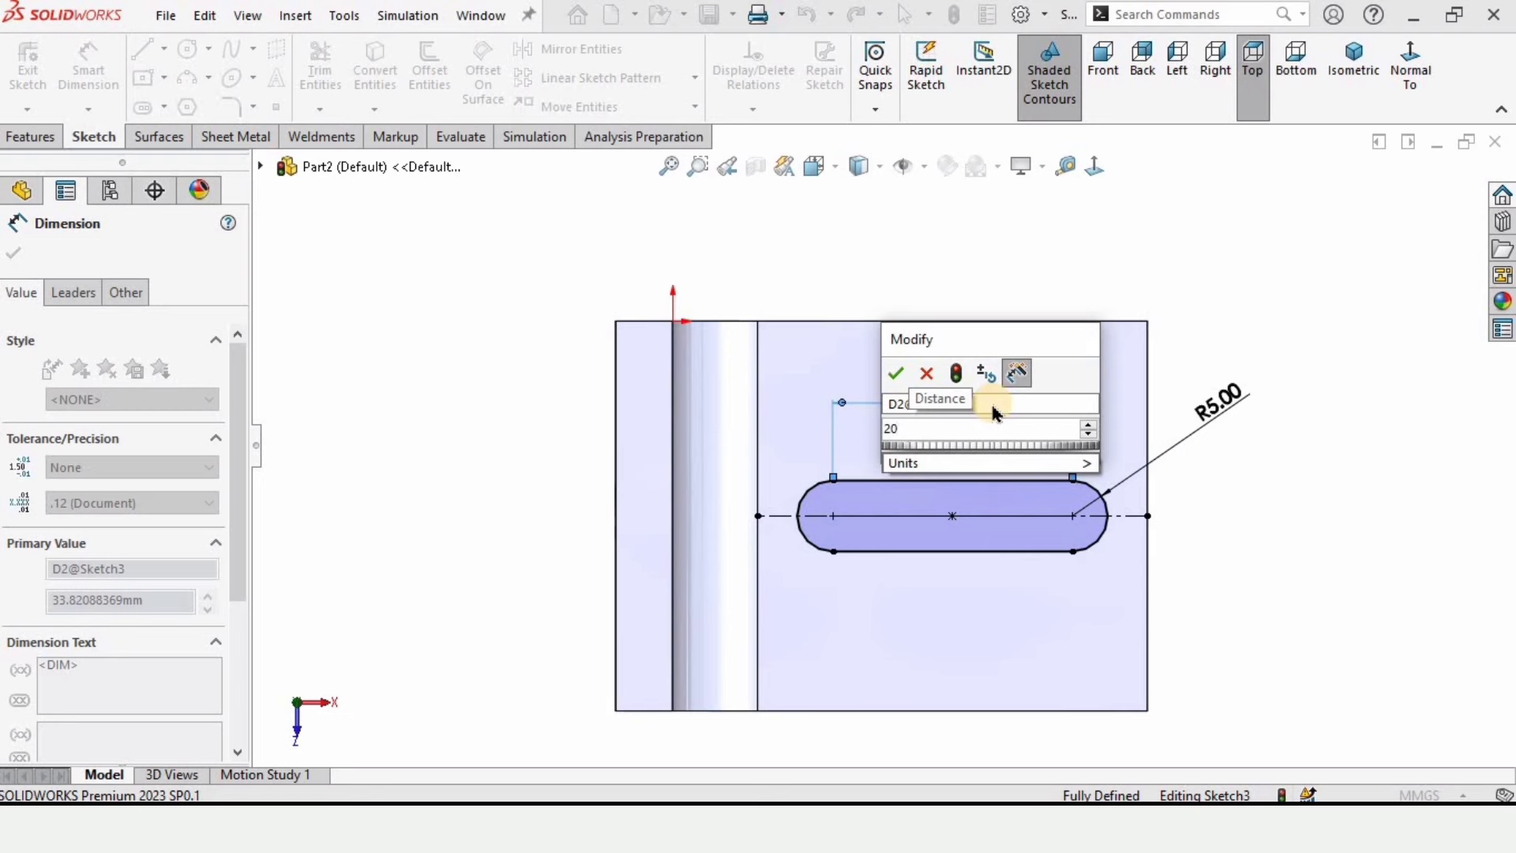
{"action": "key", "text": "Return"}
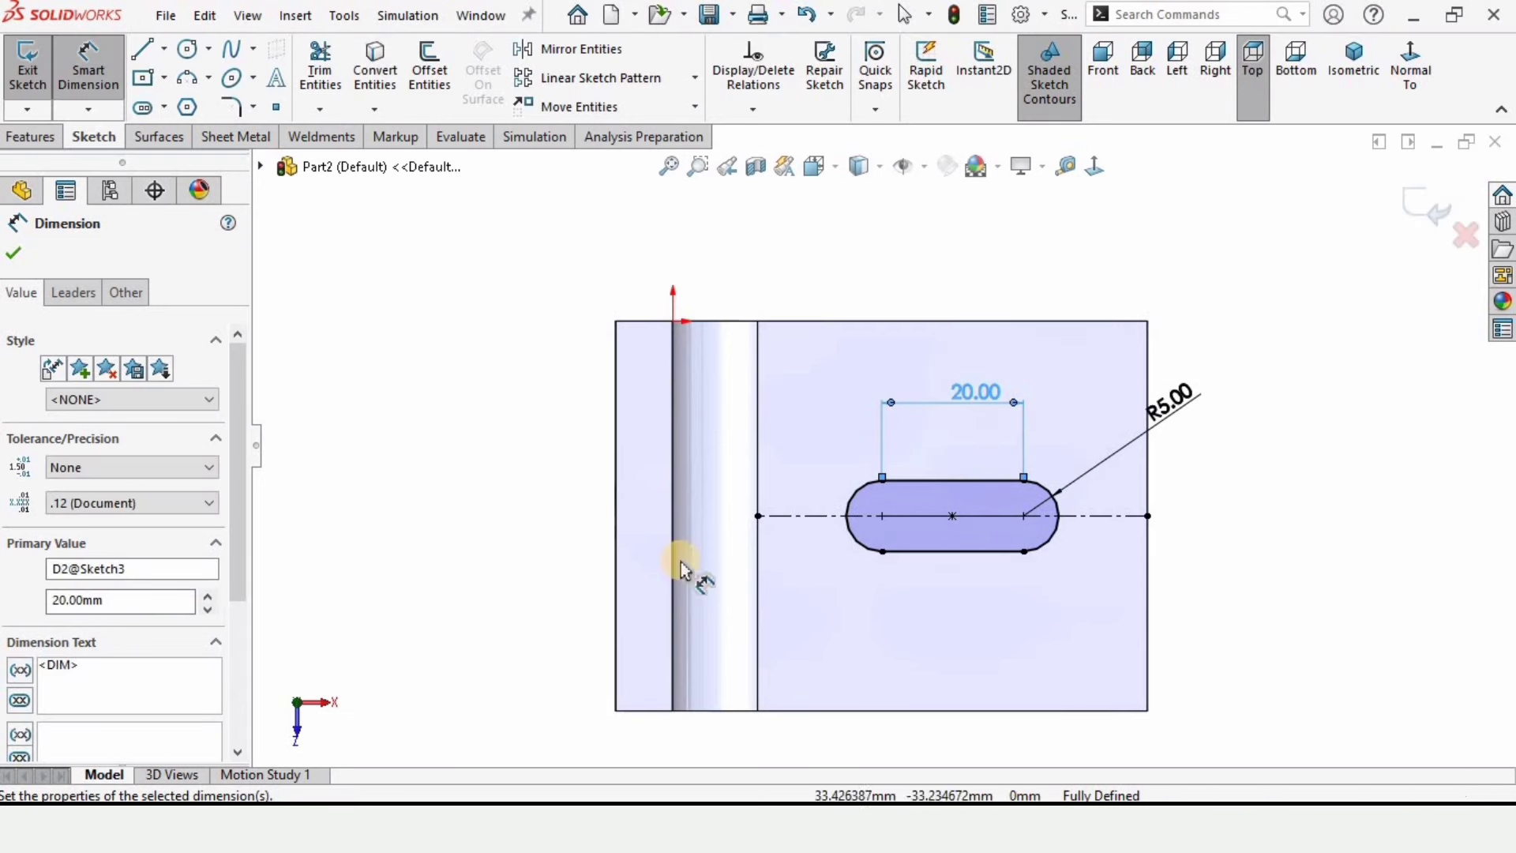
Cut the slot through the horizontal leg with an Extruded Cut set to Through All.
{"action": "left_click", "coordinate": [36, 141]}
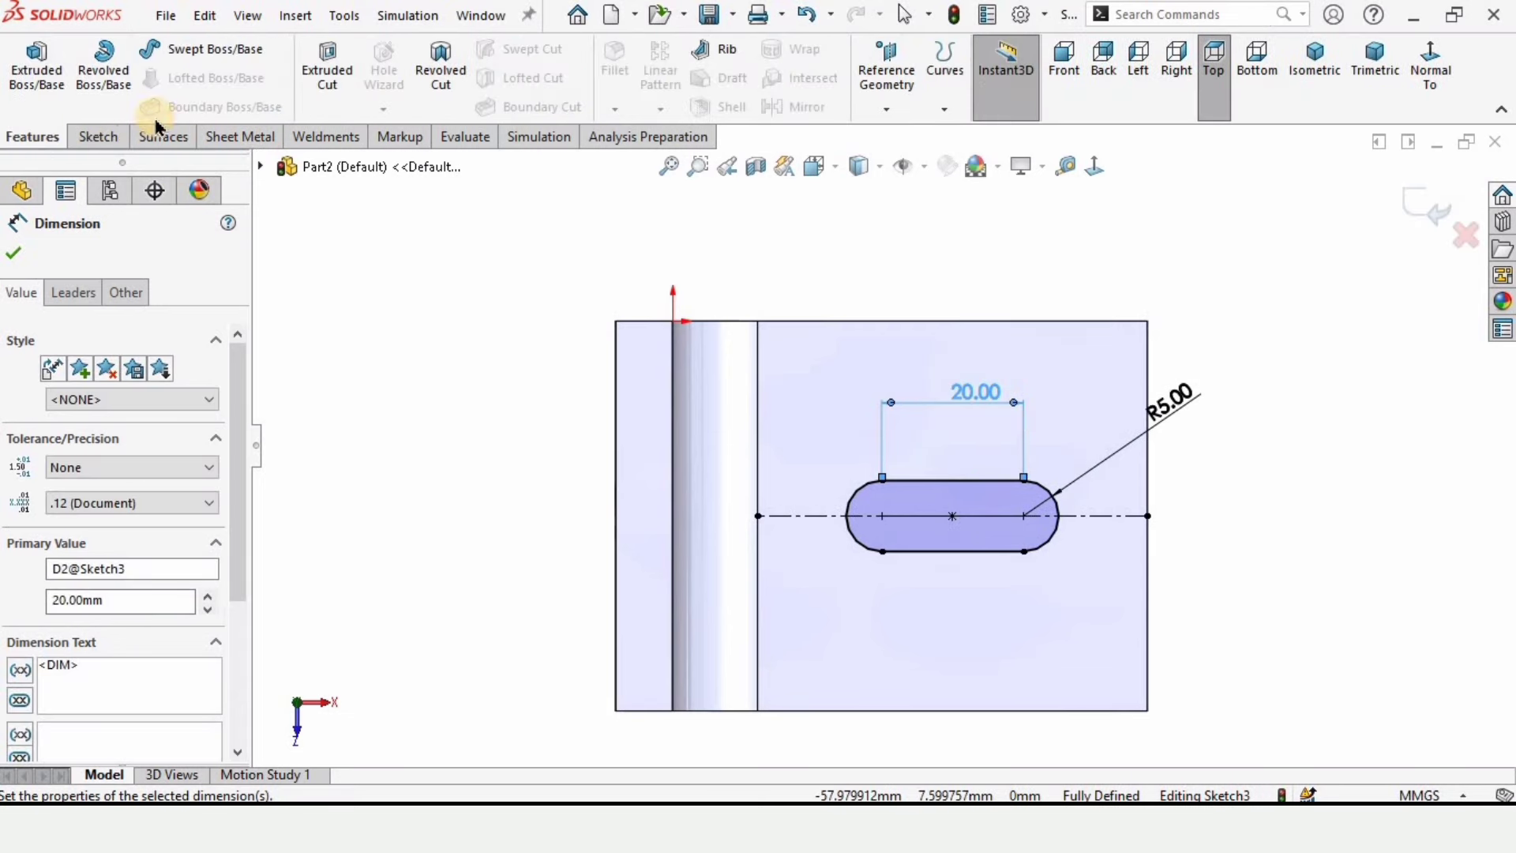
{"action": "left_click", "coordinate": [322, 65]}
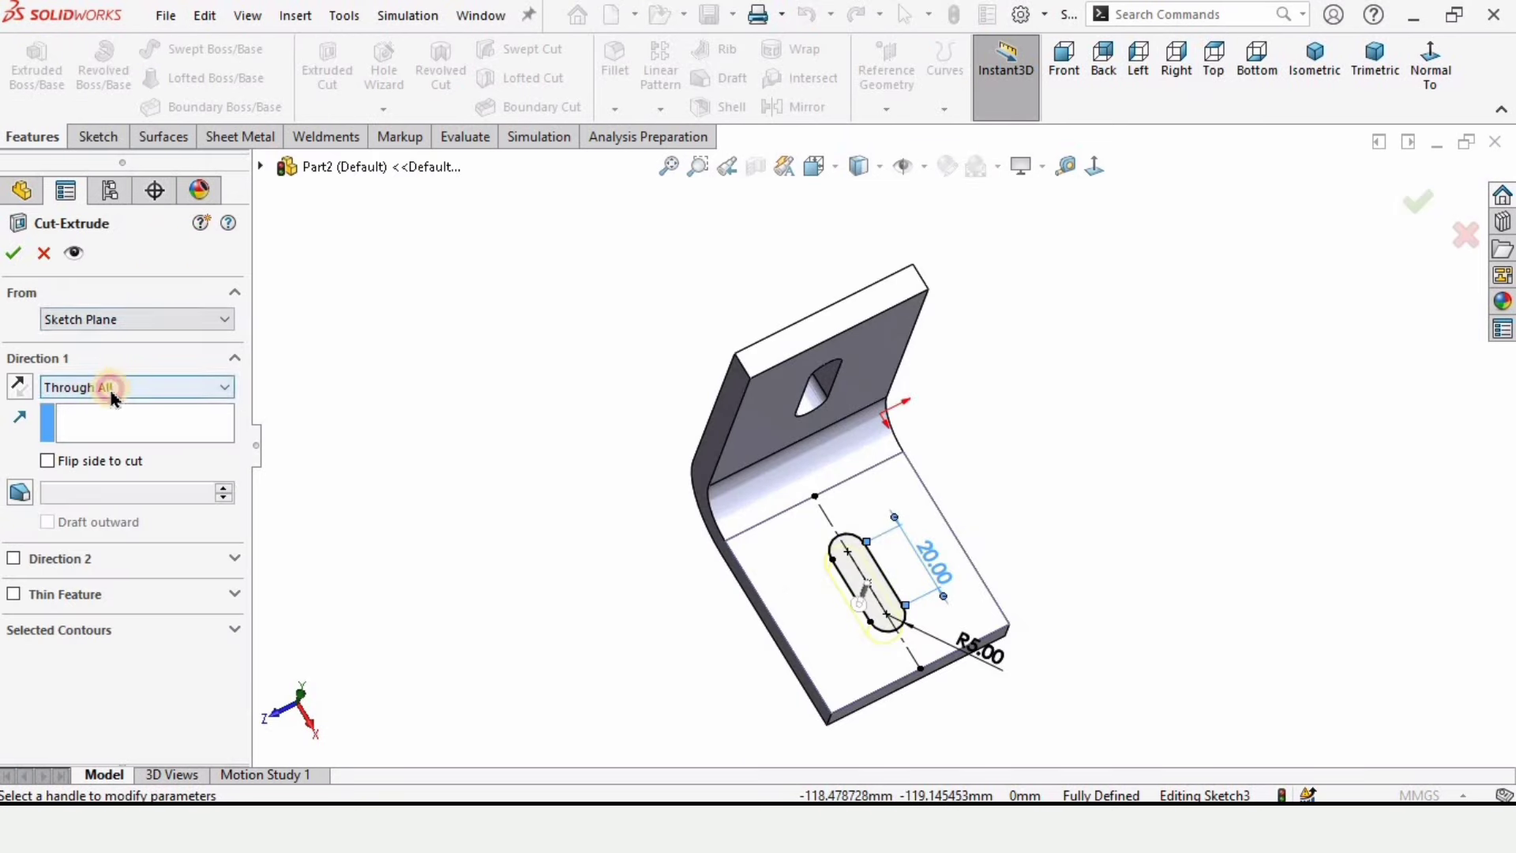
{"action": "left_click", "coordinate": [111, 387]}
{"action": "left_click", "coordinate": [87, 423]}
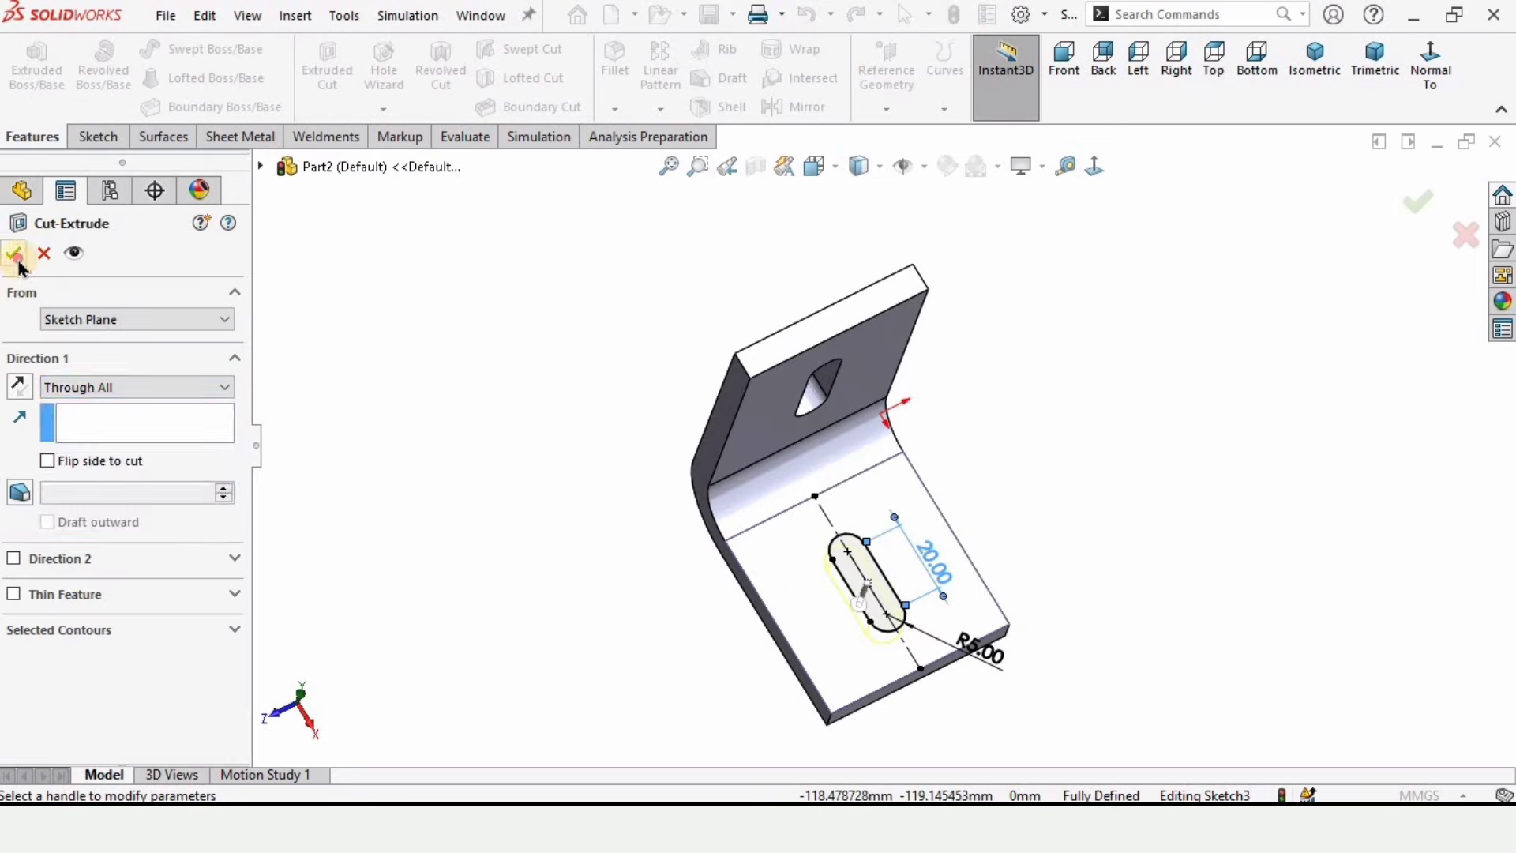
{"action": "left_click", "coordinate": [16, 257]}
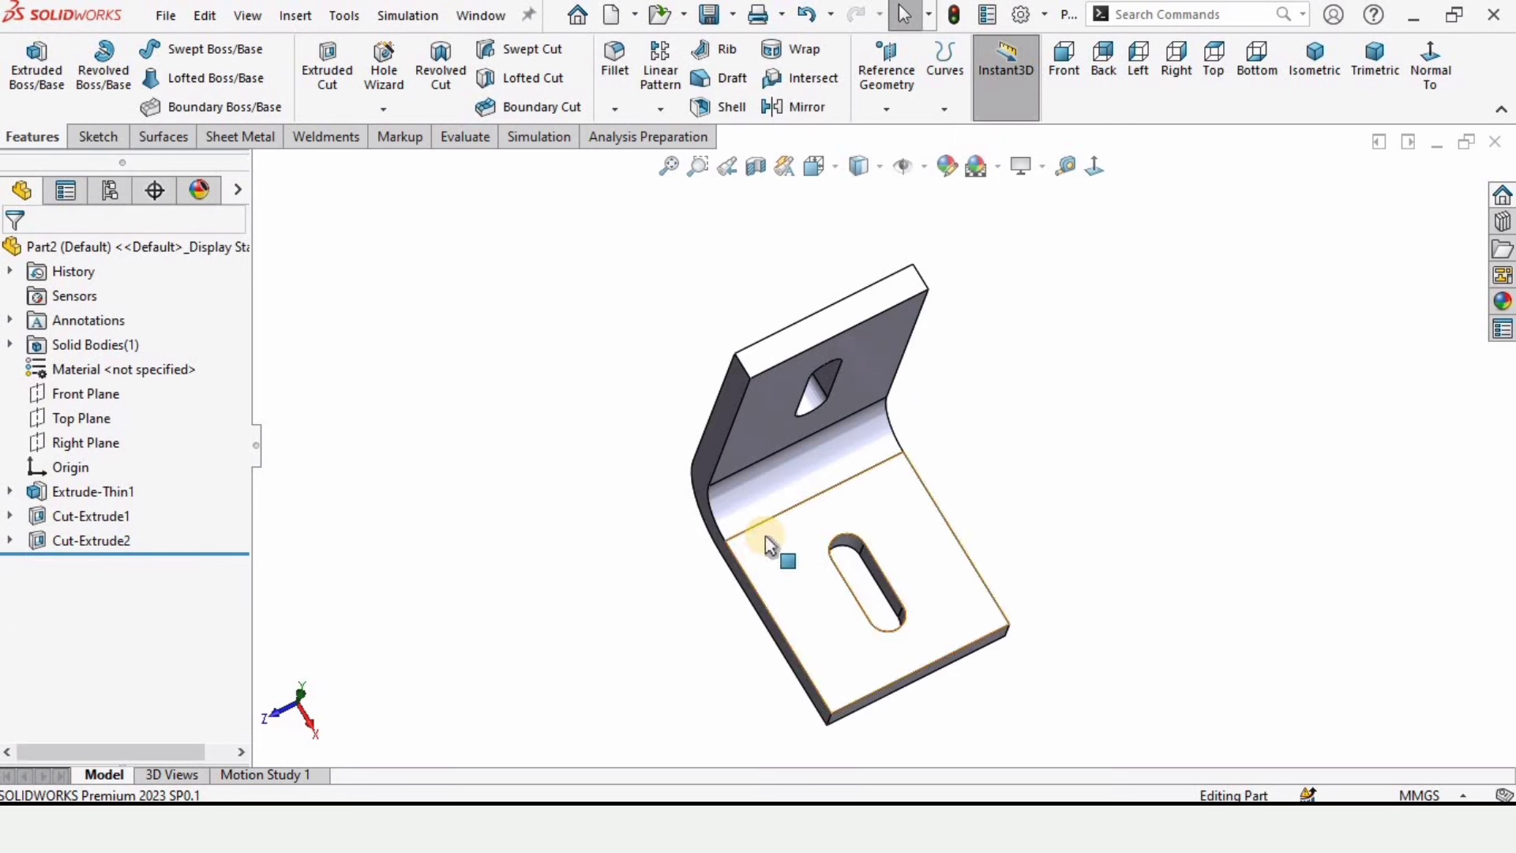
Fillet the four outer corner edges of the vertical and horizontal legs with a symmetric 10 mm radius.
{"action": "scroll", "coordinate": [821, 514], "scroll_direction": "up", "scroll_amount": 2}
{"action": "middle_click_drag", "start_coordinate": [836, 396], "coordinate": [825, 348]}
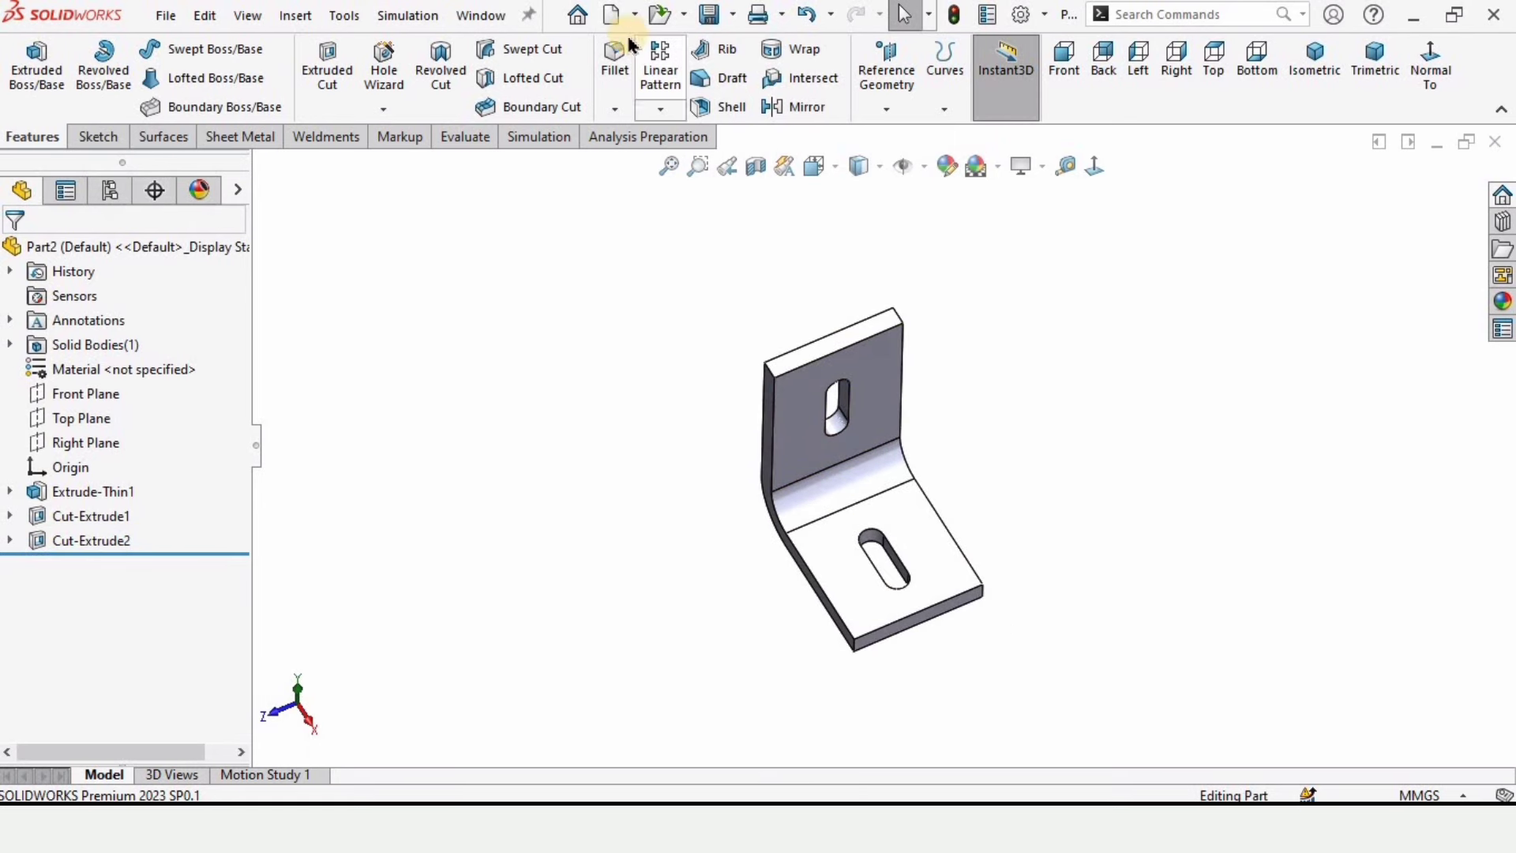
{"action": "left_click", "coordinate": [612, 61]}
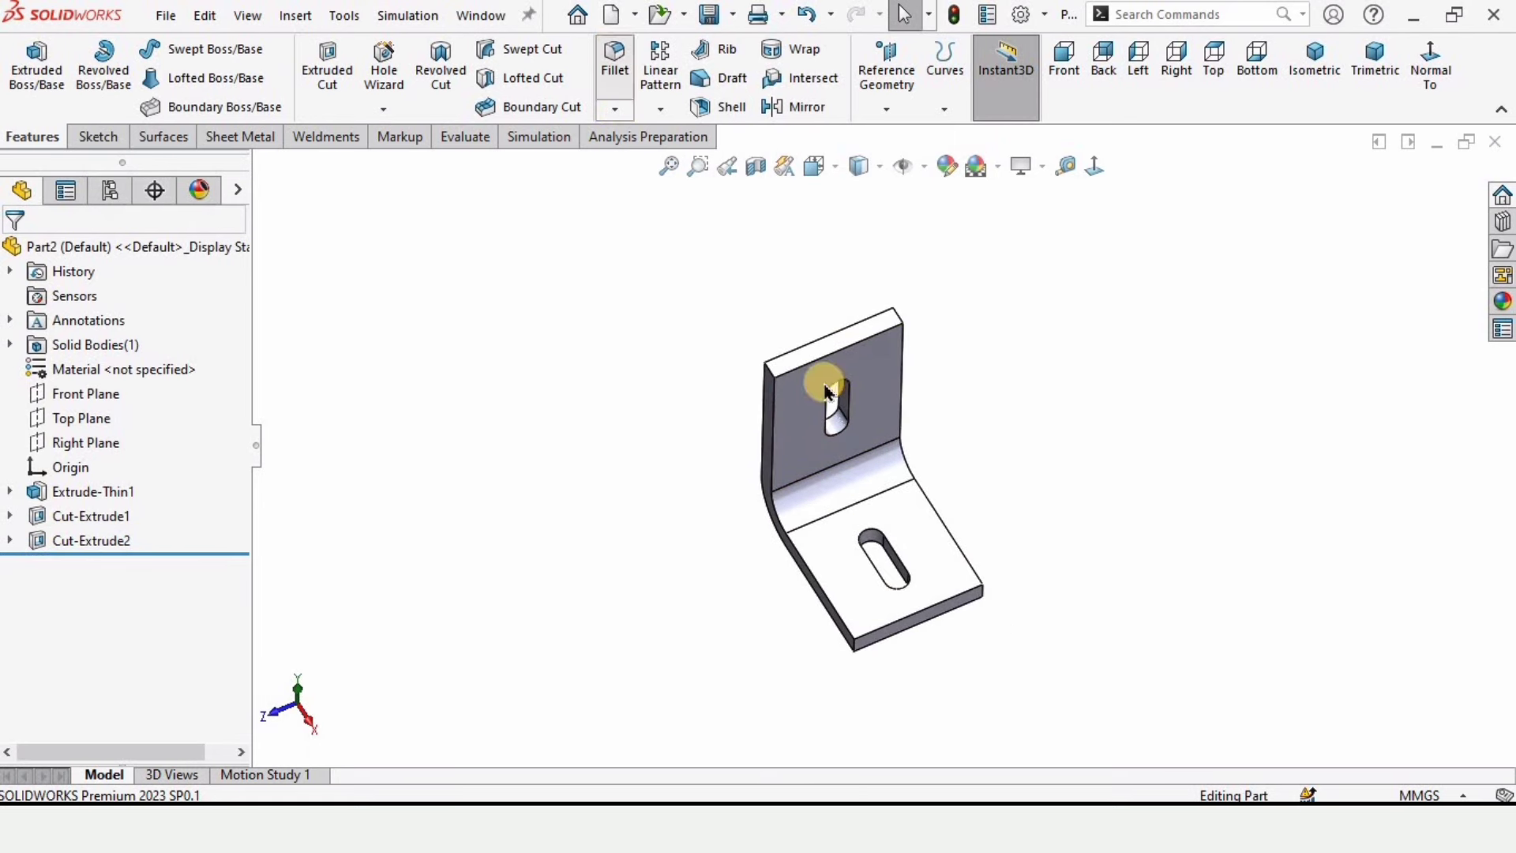
{"action": "scroll", "coordinate": [790, 391], "scroll_direction": "down", "scroll_amount": 4}
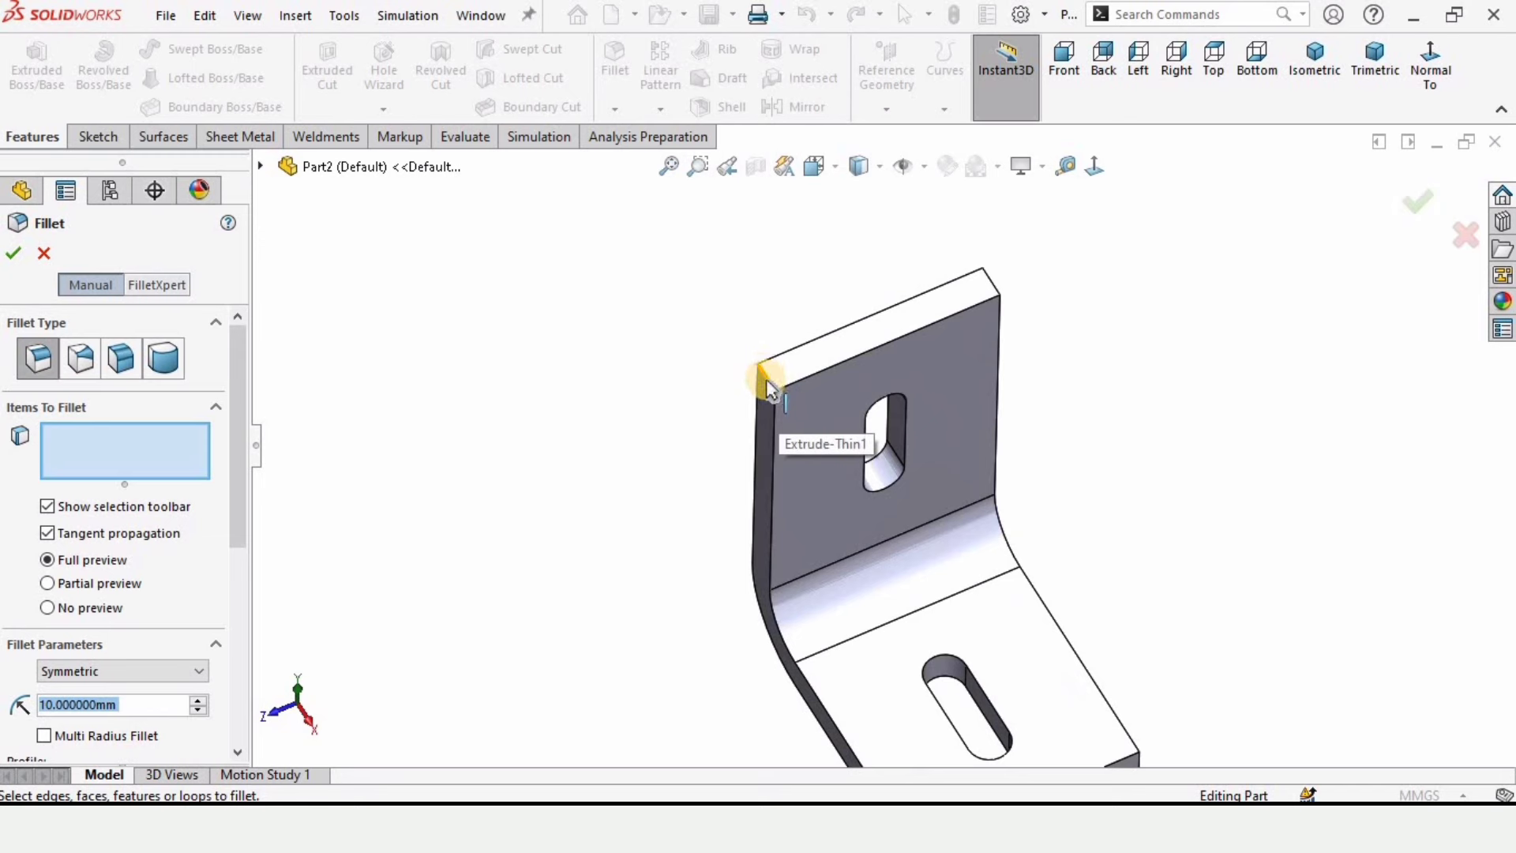
{"action": "left_click", "coordinate": [767, 386]}
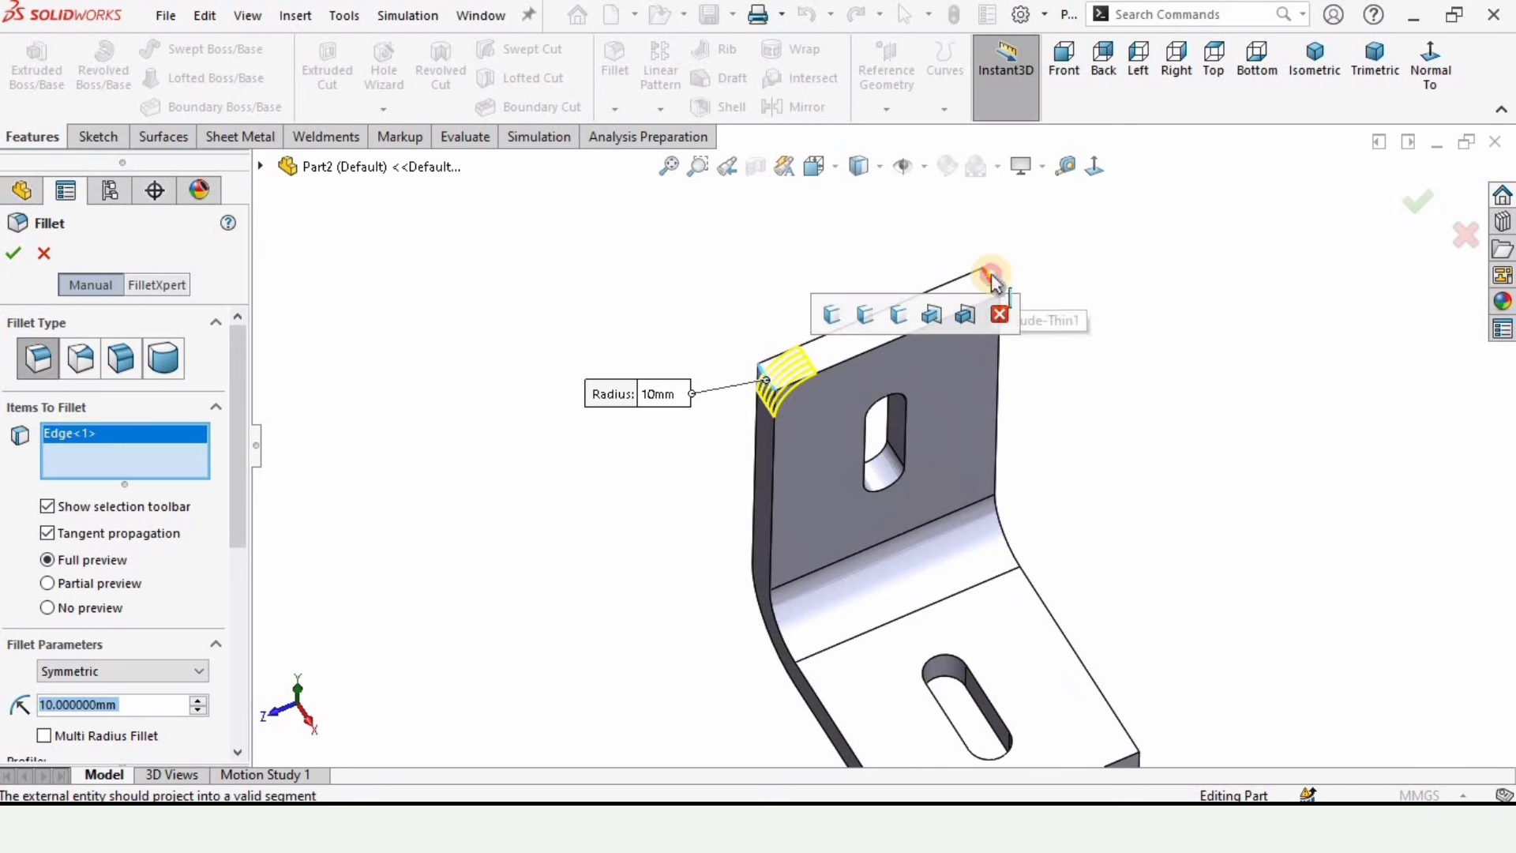
{"action": "left_click", "coordinate": [993, 281]}
{"action": "scroll", "coordinate": [957, 603], "scroll_direction": "up", "scroll_amount": 4}
{"action": "scroll", "coordinate": [914, 616], "scroll_direction": "down", "scroll_amount": 6}
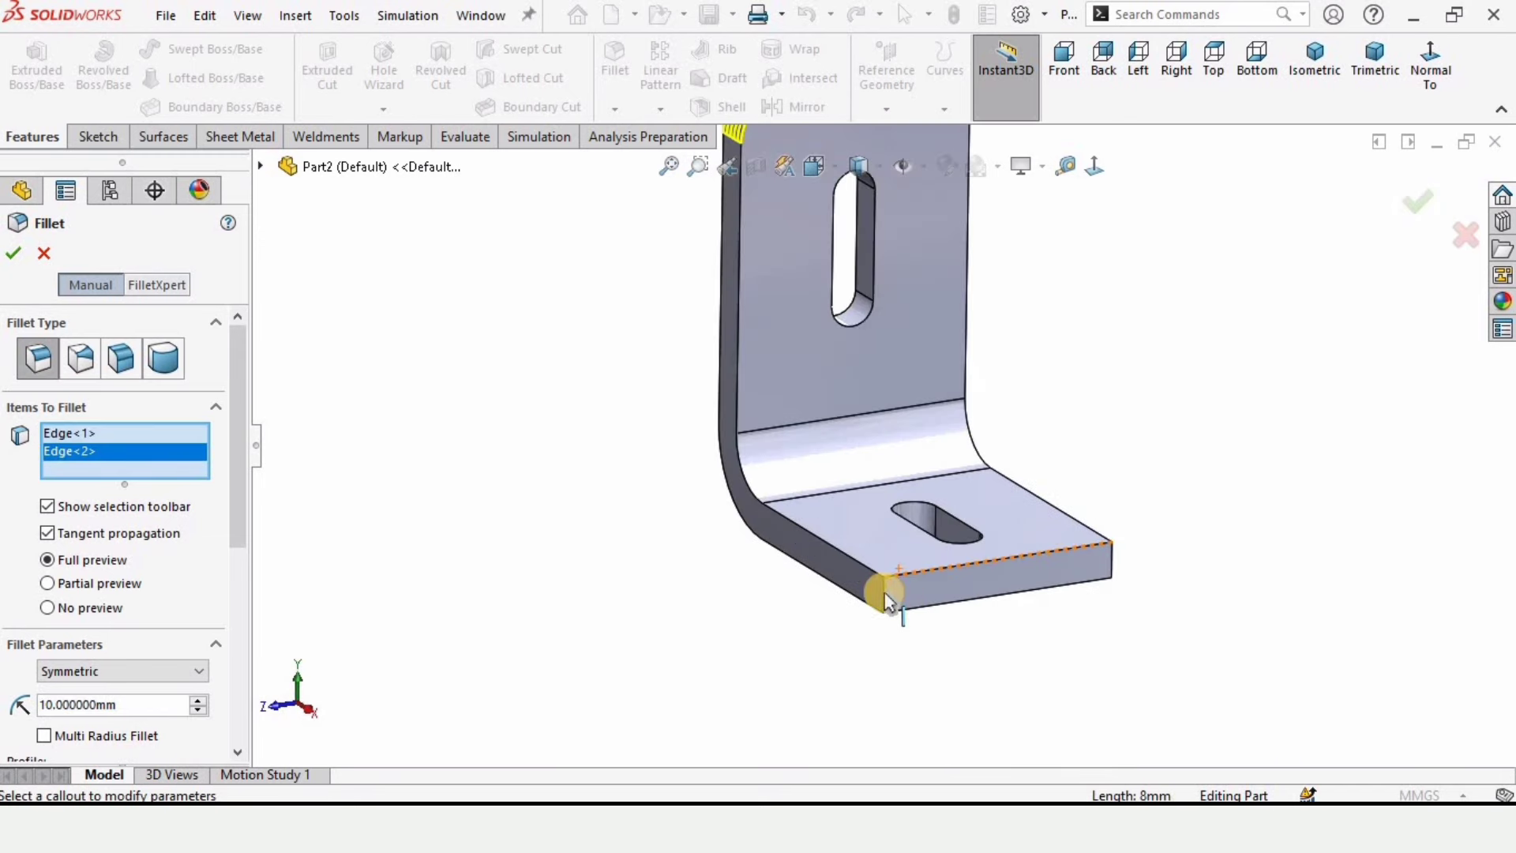
{"action": "left_click", "coordinate": [885, 598]}
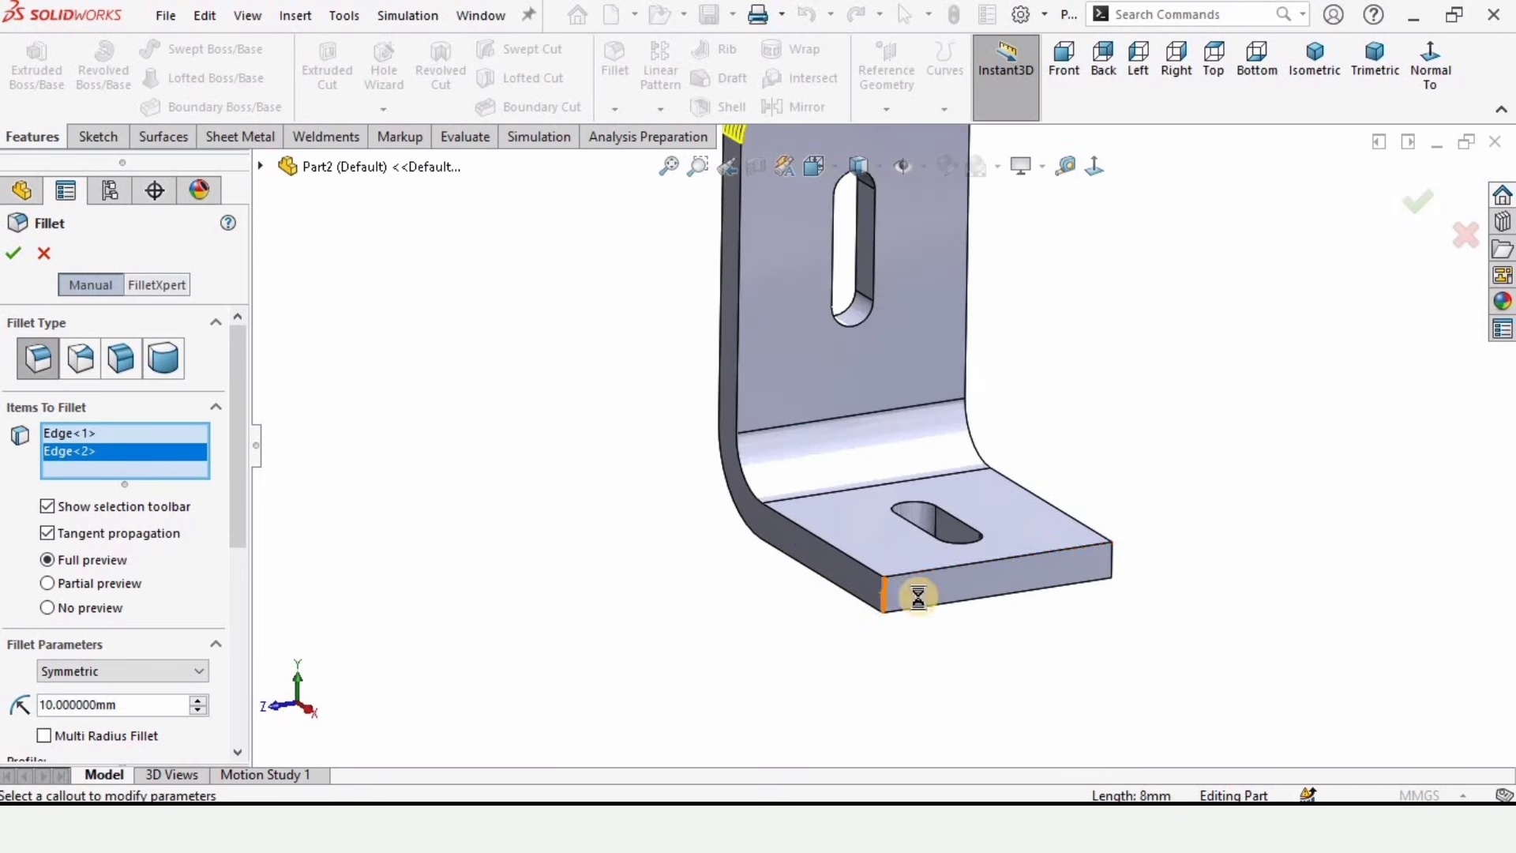
{"action": "left_click", "coordinate": [1112, 565]}
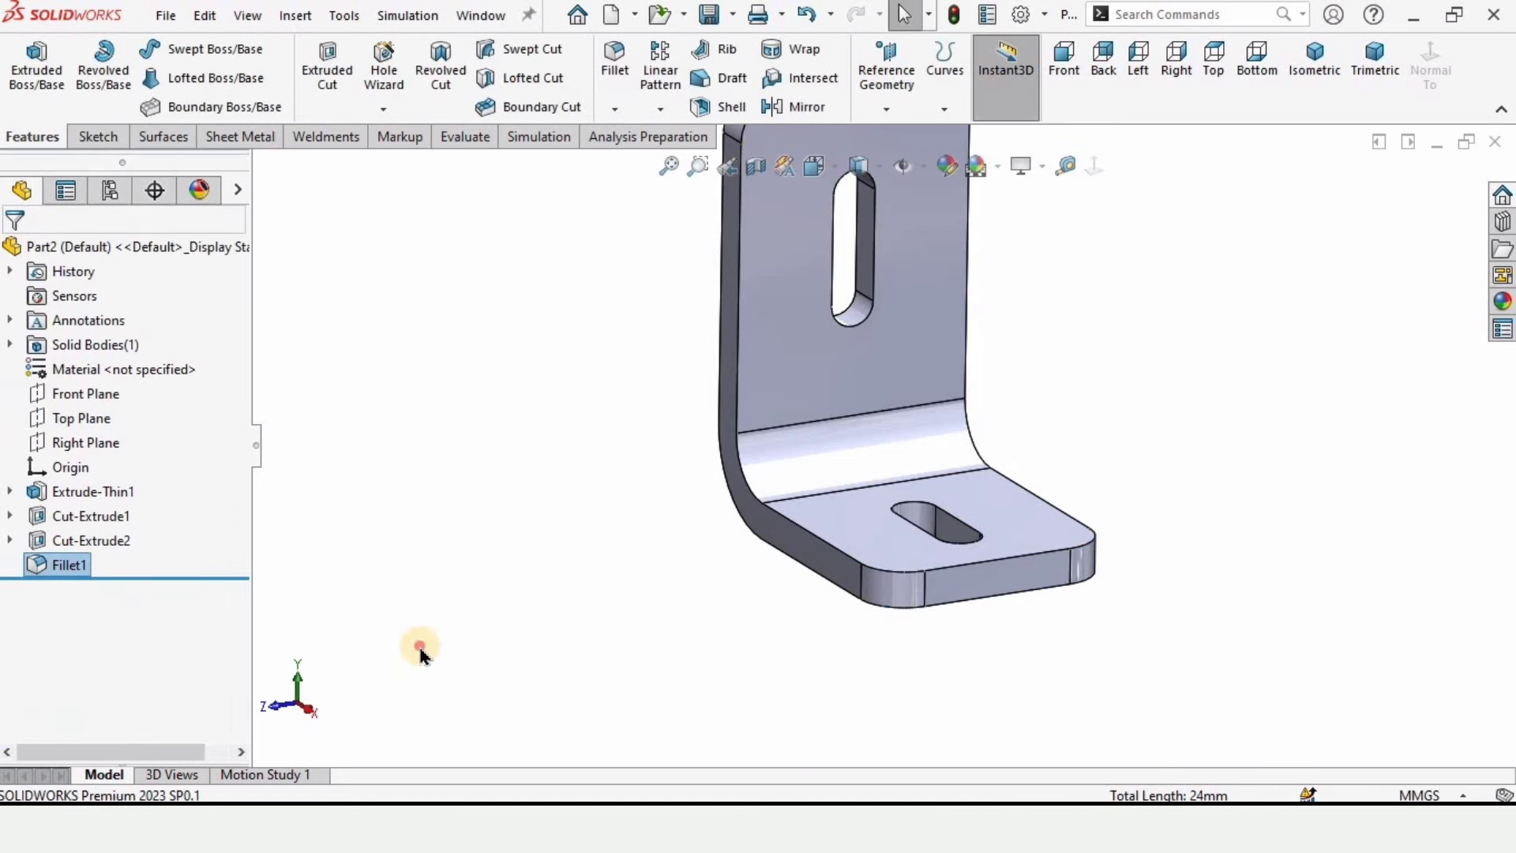
{"action": "mouse_move", "coordinate": [845, 338]}
{"action": "middle_mouse_down"}
{"action": "mouse_move", "coordinate": [689, 332]}
{"action": "mouse_move", "coordinate": [718, 355]}
{"action": "mouse_move", "coordinate": [1002, 355]}
{"action": "mouse_move", "coordinate": [870, 382]}
{"action": "mouse_move", "coordinate": [874, 343]}
{"action": "middle_mouse_up"}
{"action": "scroll", "coordinate": [874, 342], "scroll_direction": "down", "scroll_amount": 3}
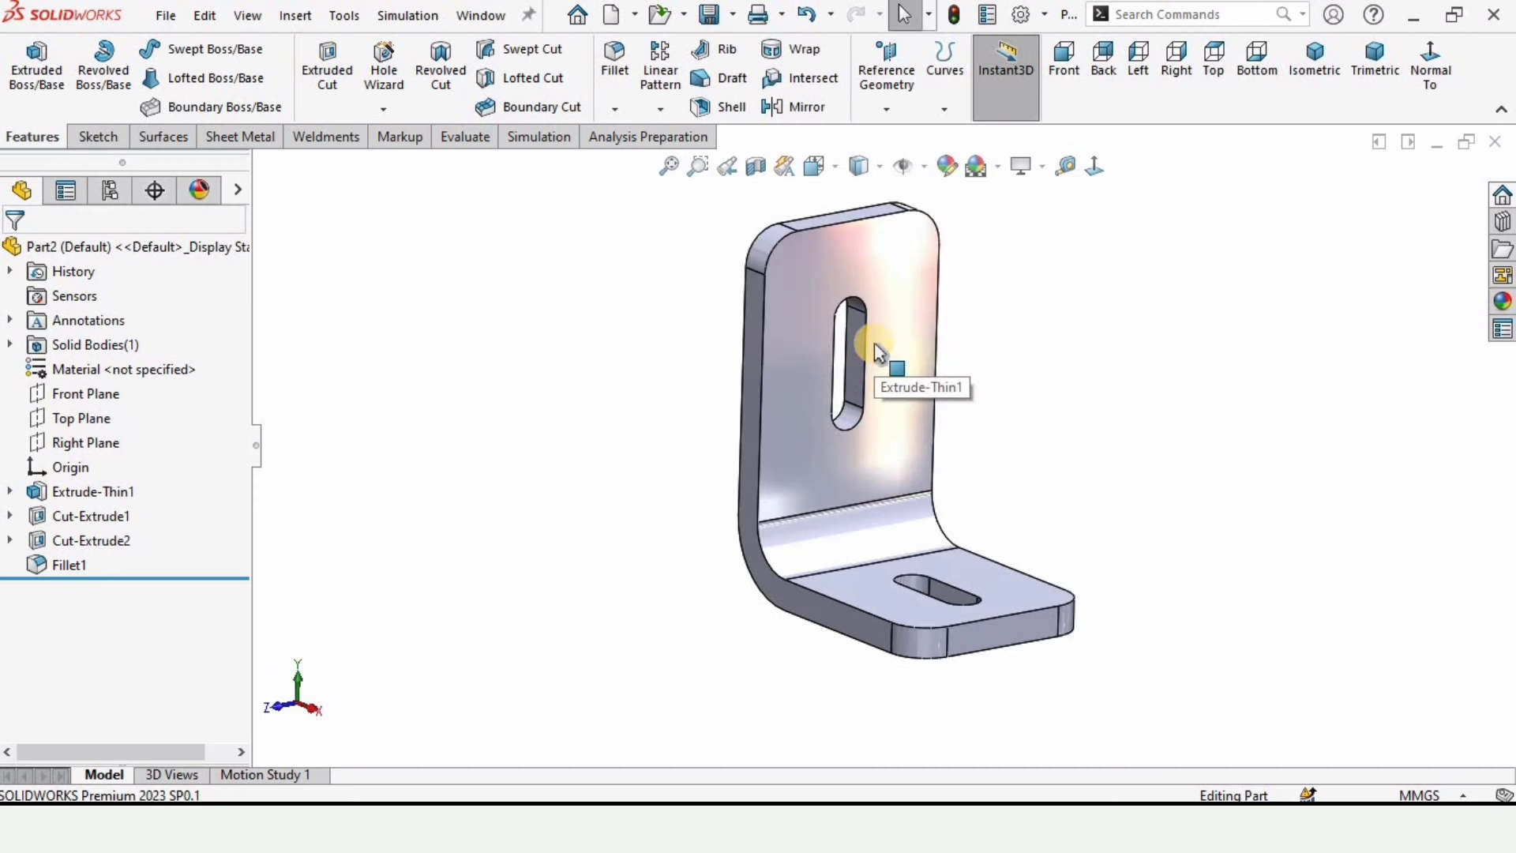
Check in the add-ins list that SOLIDWORKS Simulation is active and set to load at start-up.
{"action": "left_click", "coordinate": [1046, 16]}
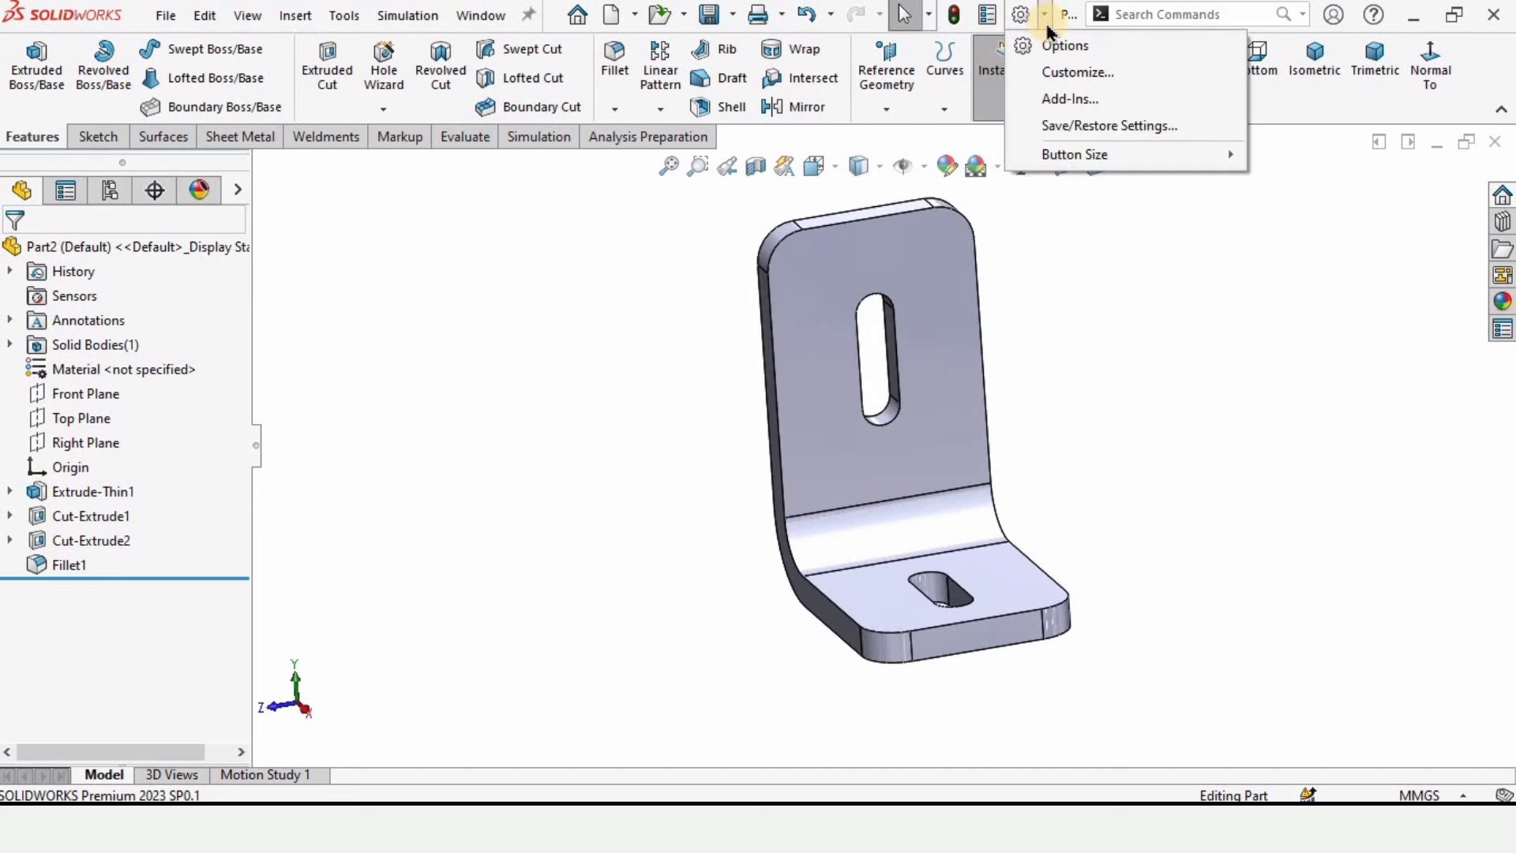
{"action": "left_click", "coordinate": [1060, 101]}
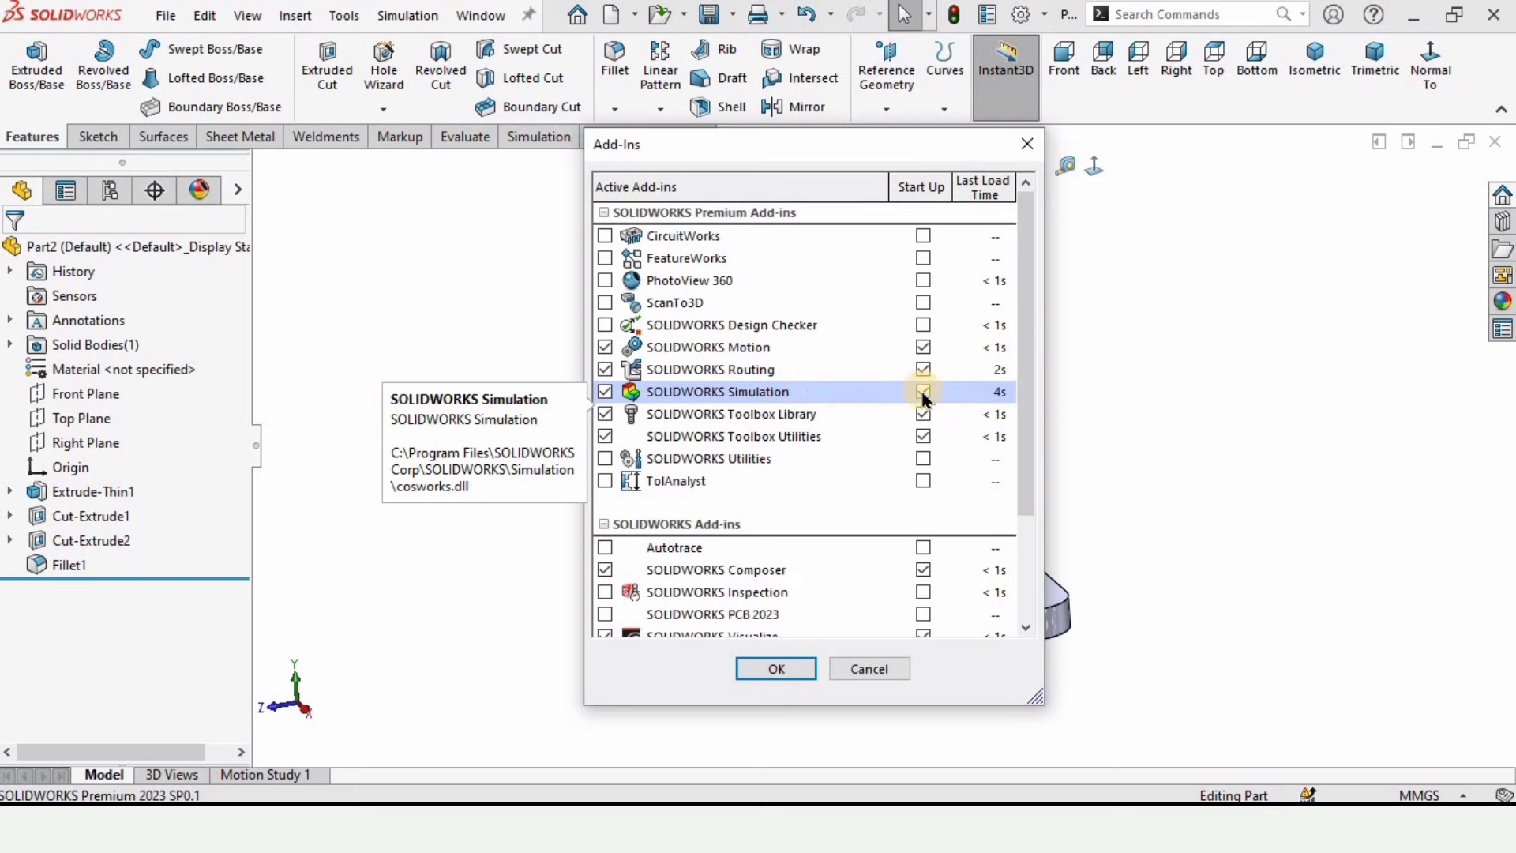
{"action": "left_click", "coordinate": [750, 667]}
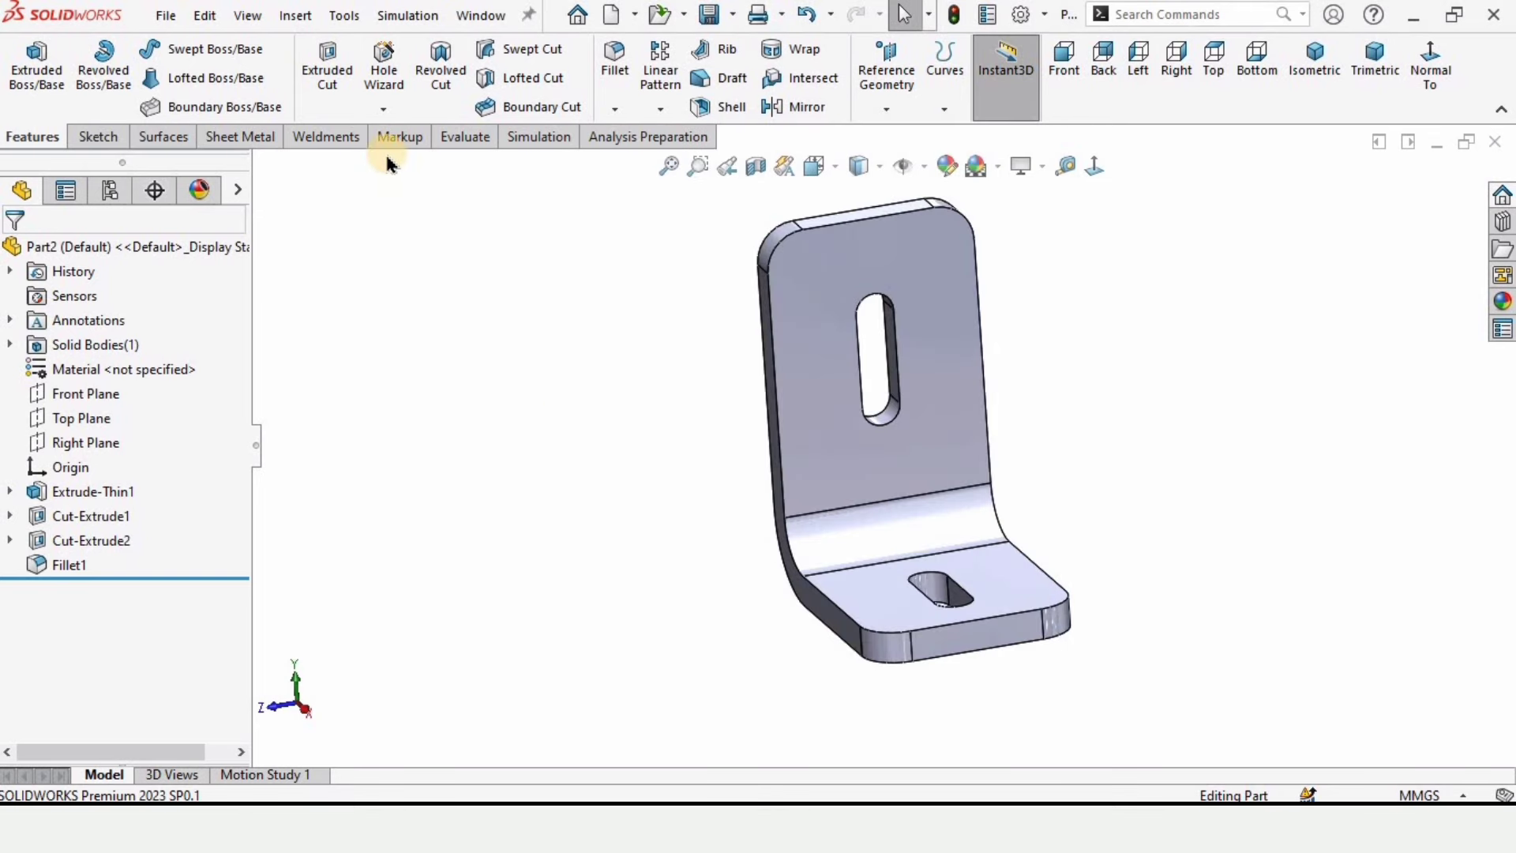
Create a new simulation study of type Static for the bracket and leave it as the active study.
{"action": "left_click", "coordinate": [549, 138]}
{"action": "left_click", "coordinate": [530, 141]}
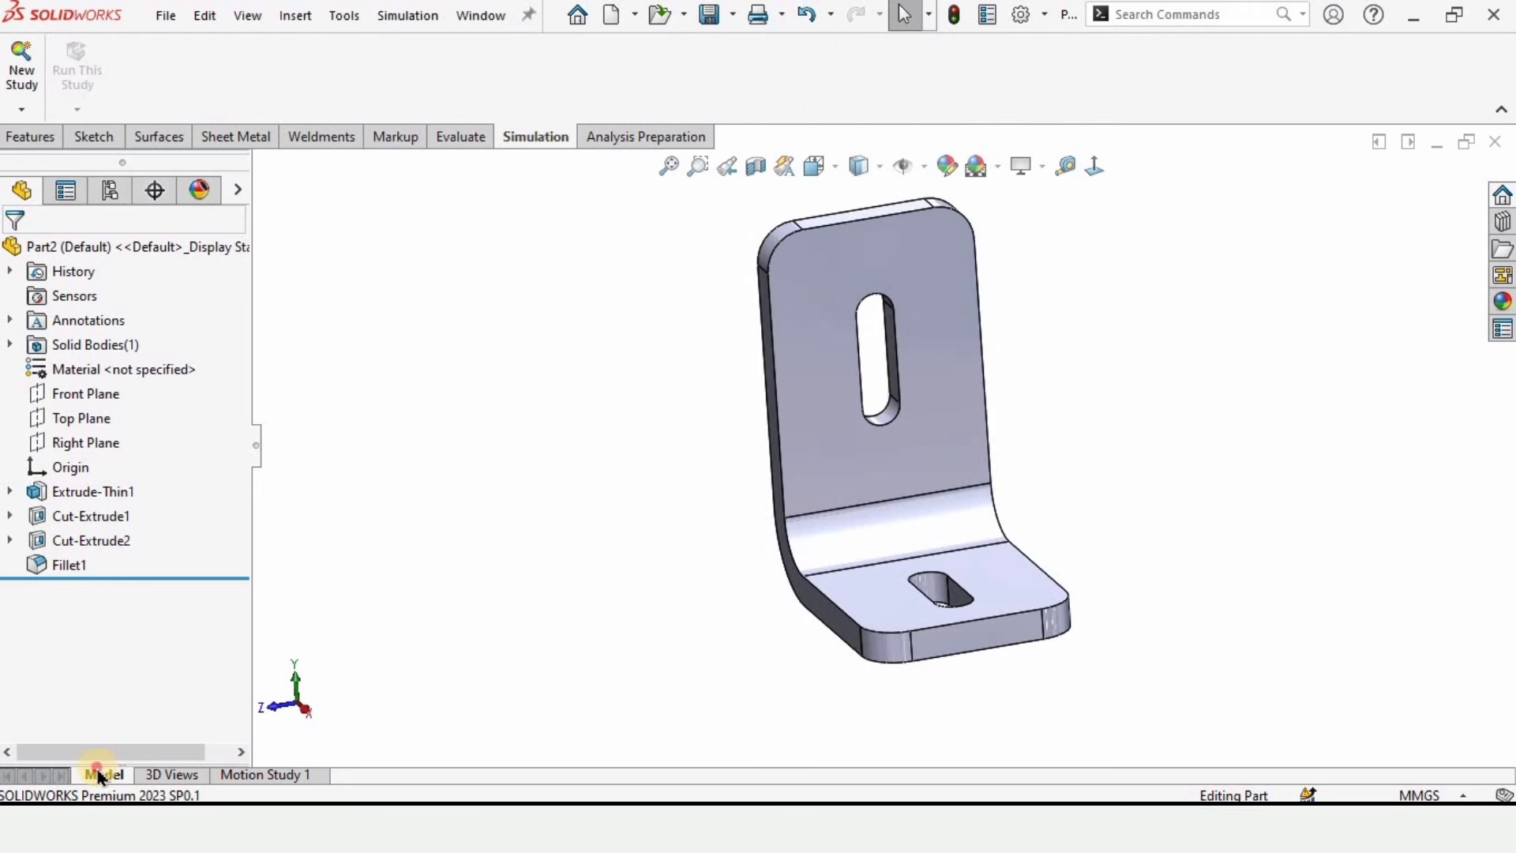
{"action": "left_click", "coordinate": [22, 109]}
{"action": "left_click", "coordinate": [71, 137]}
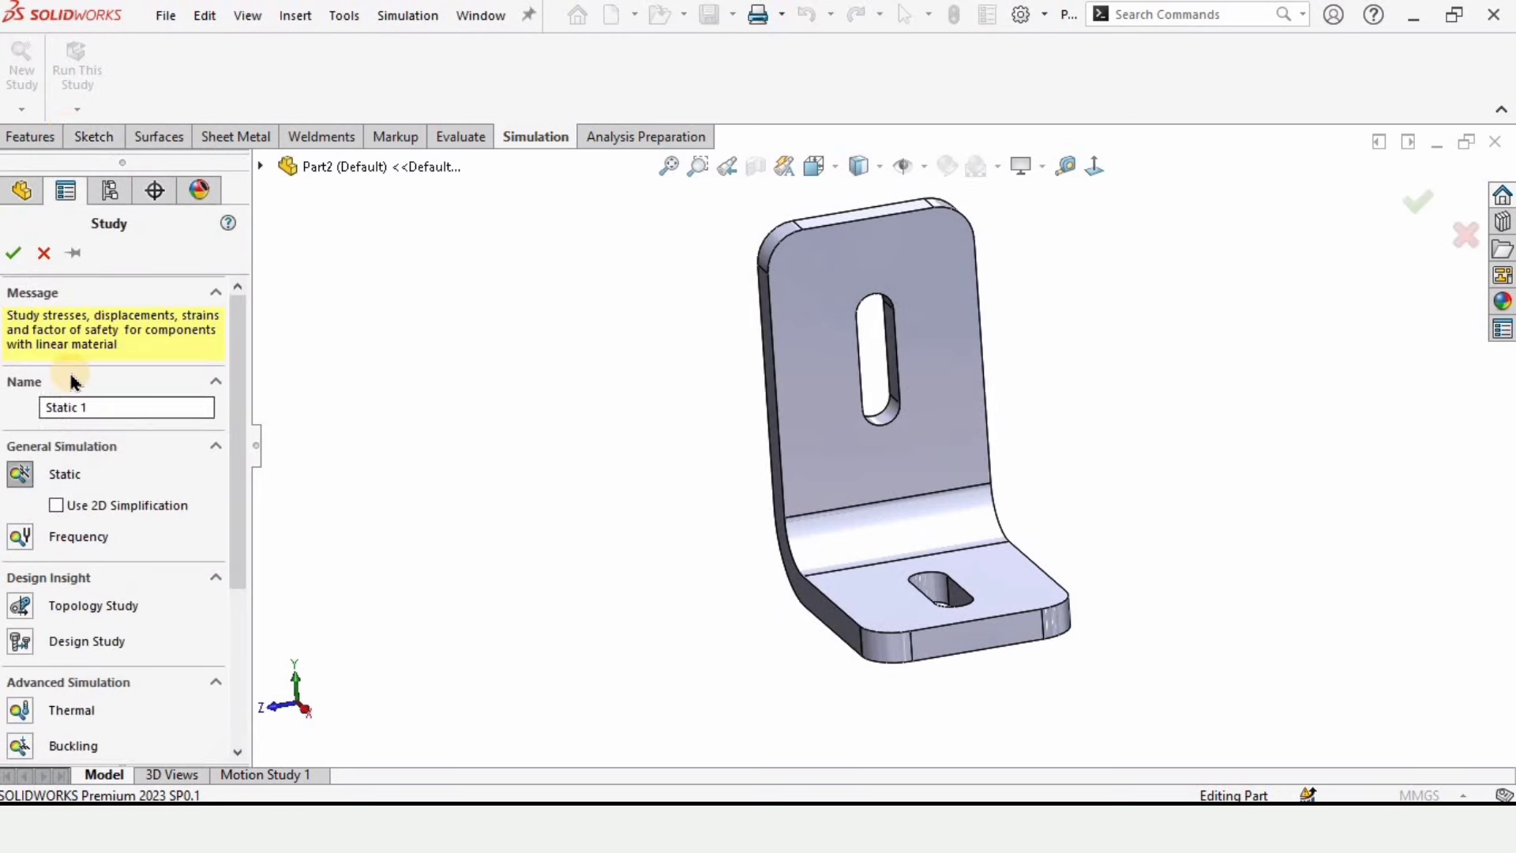
{"action": "left_click", "coordinate": [22, 476]}
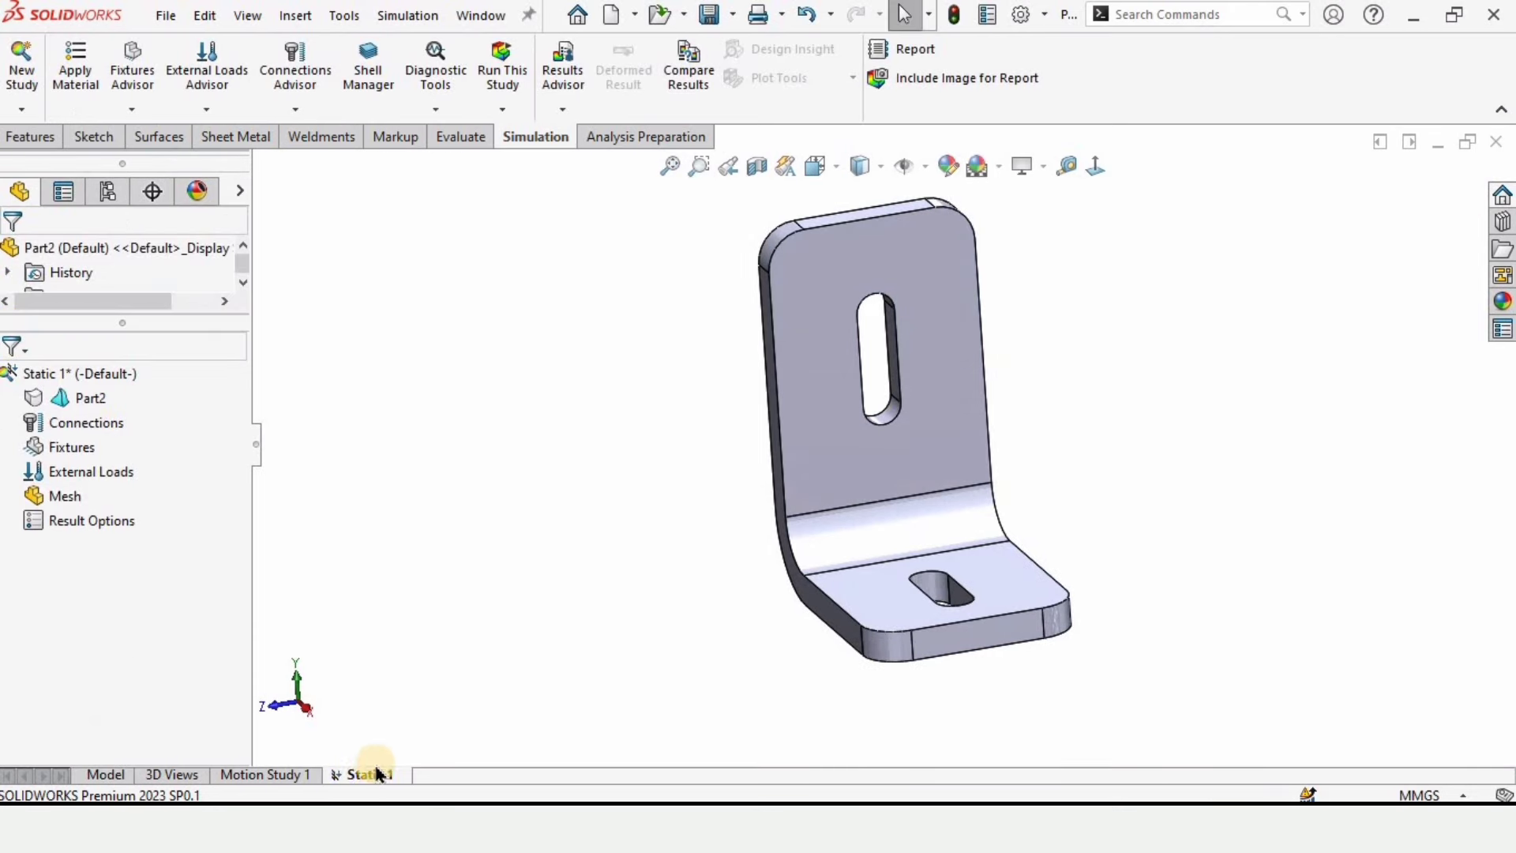
{"action": "left_click", "coordinate": [107, 774]}
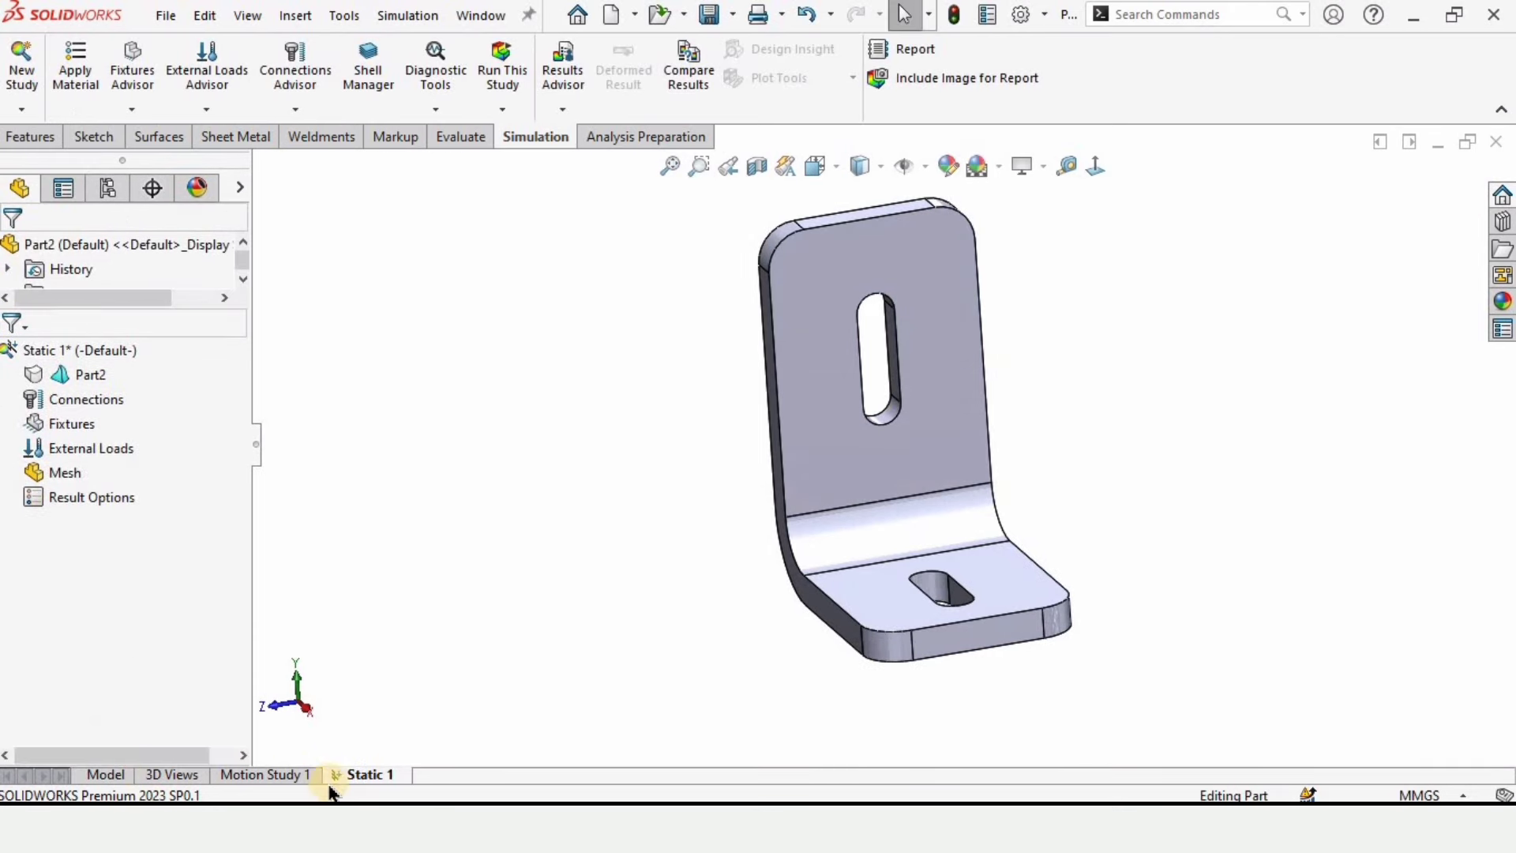
{"action": "left_click", "coordinate": [367, 775]}
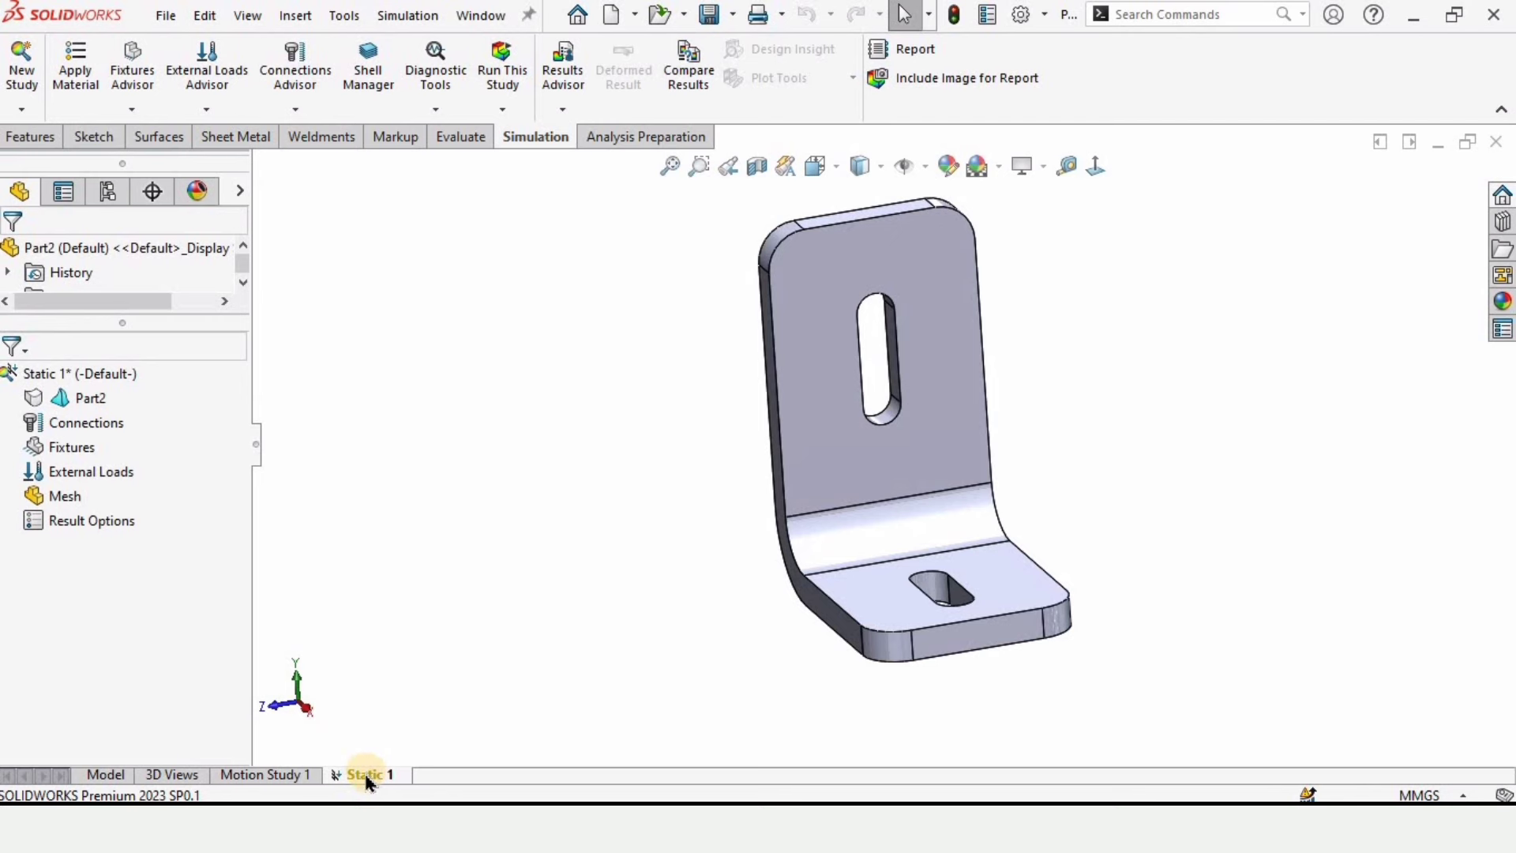
Assign the Alloy Steel (SS) material from the library to the bracket in the static study.
{"action": "right_click", "coordinate": [82, 408]}
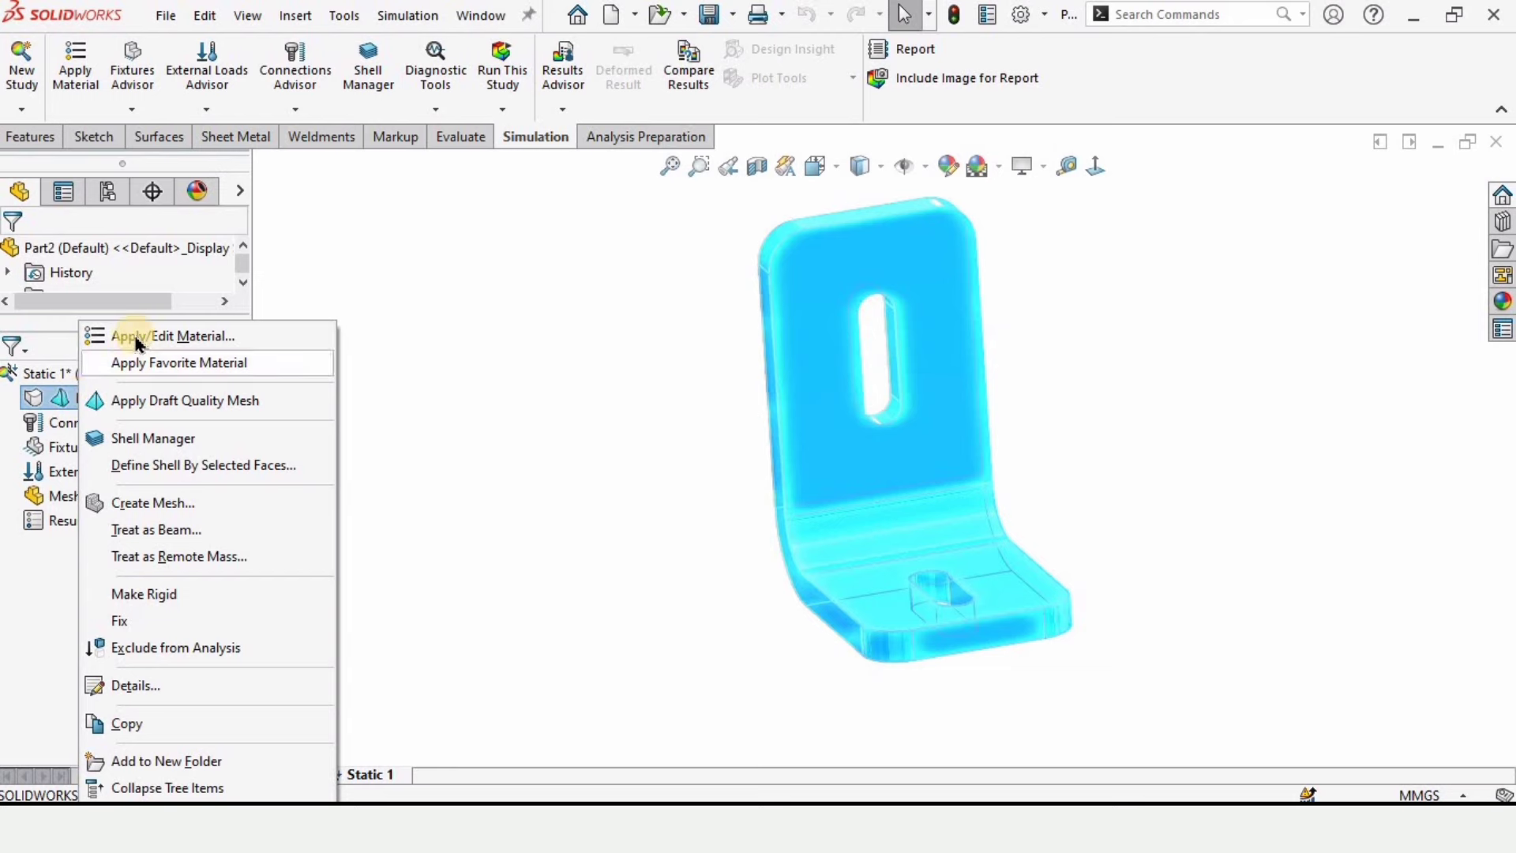
{"action": "left_click", "coordinate": [201, 338]}
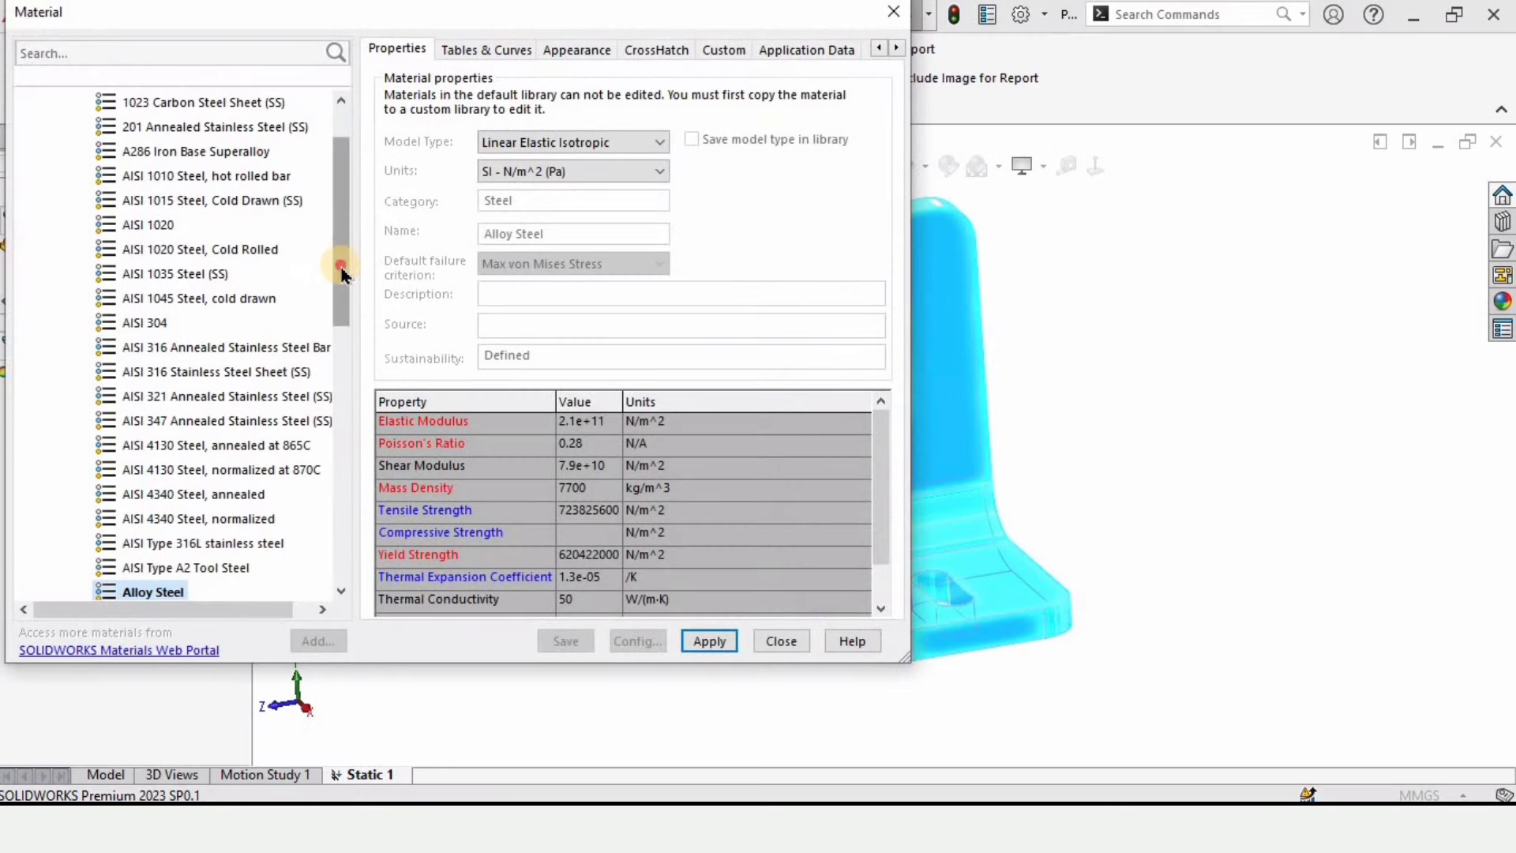
{"action": "left_click_drag", "start_coordinate": [338, 268], "coordinate": [338, 348]}
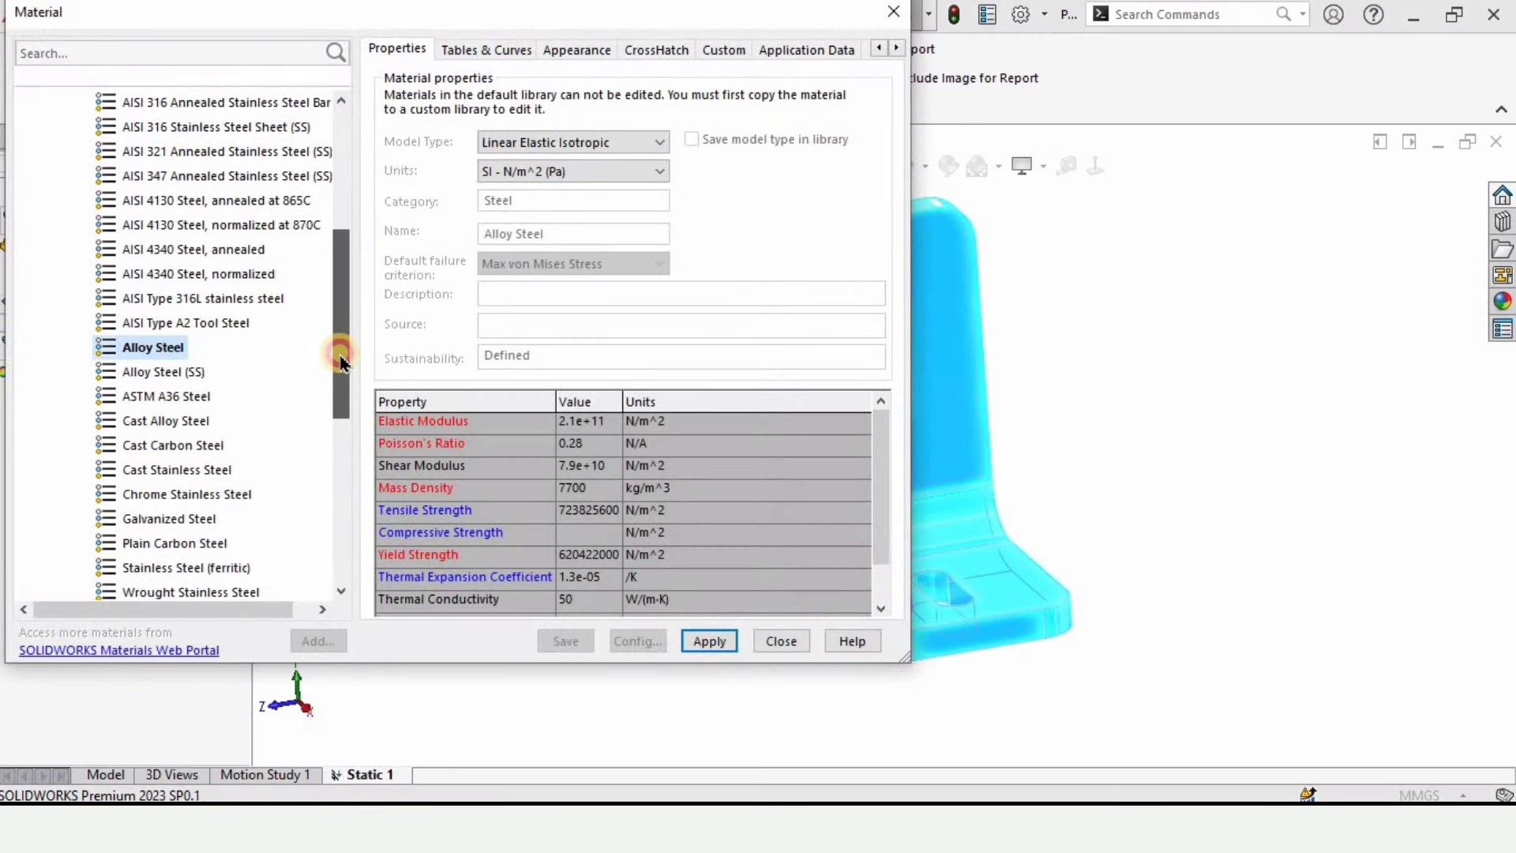
{"action": "left_click", "coordinate": [162, 378]}
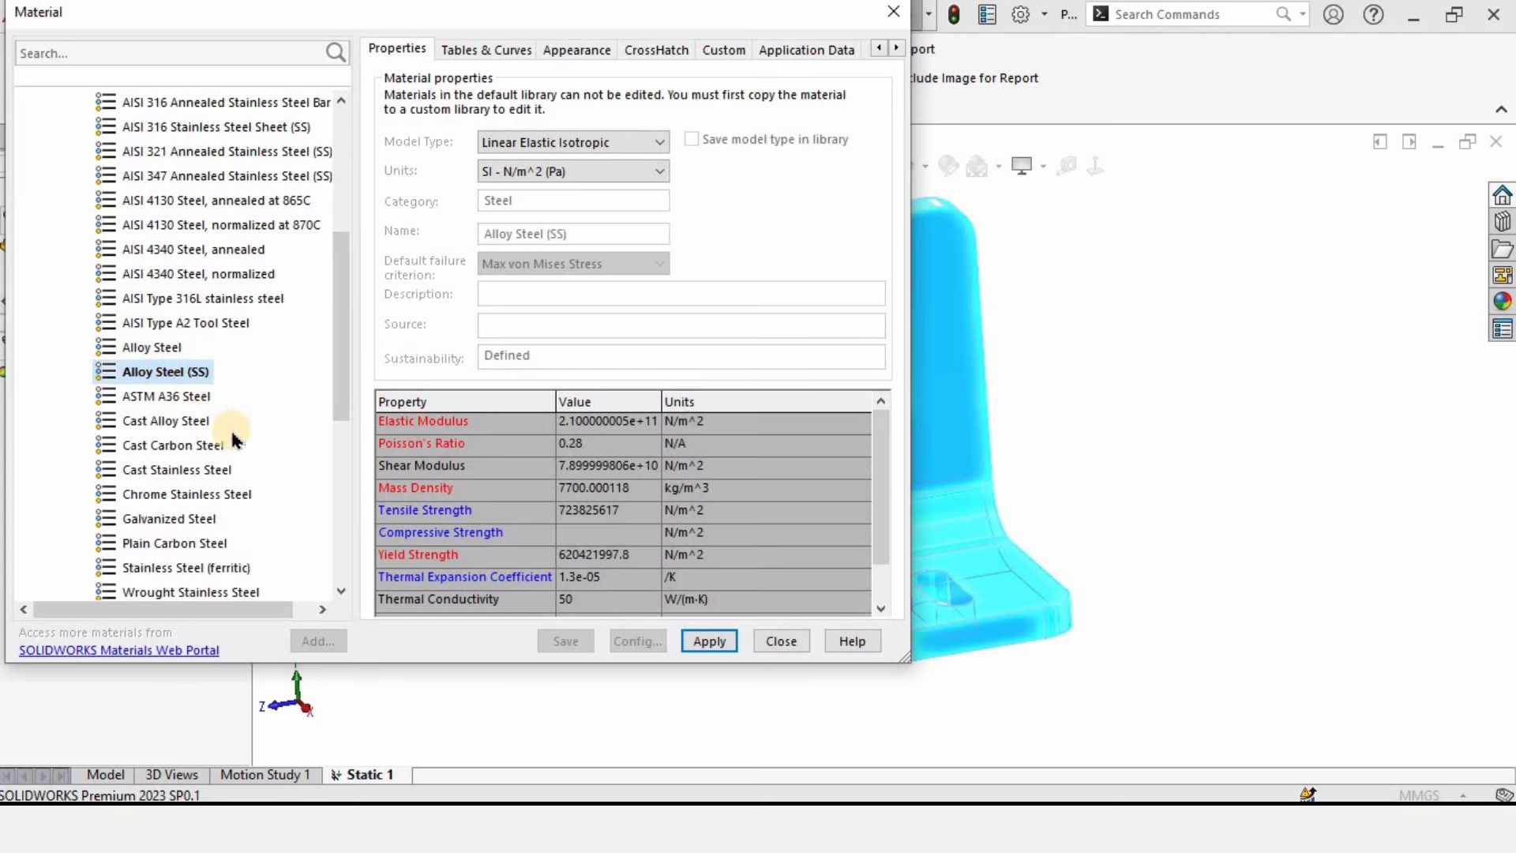
{"action": "left_click", "coordinate": [710, 643]}
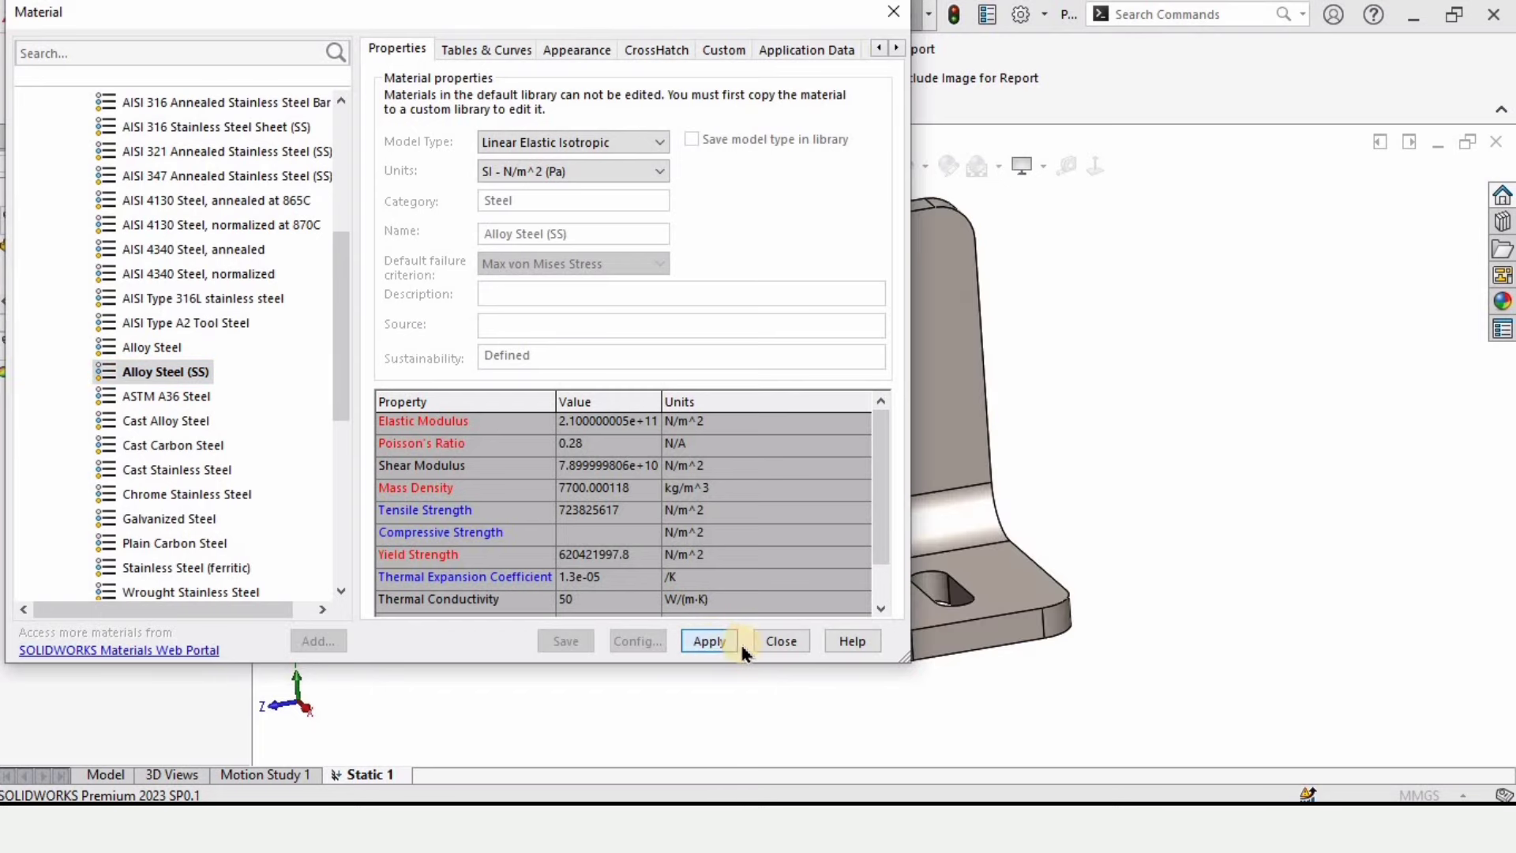
{"action": "left_click", "coordinate": [782, 642]}
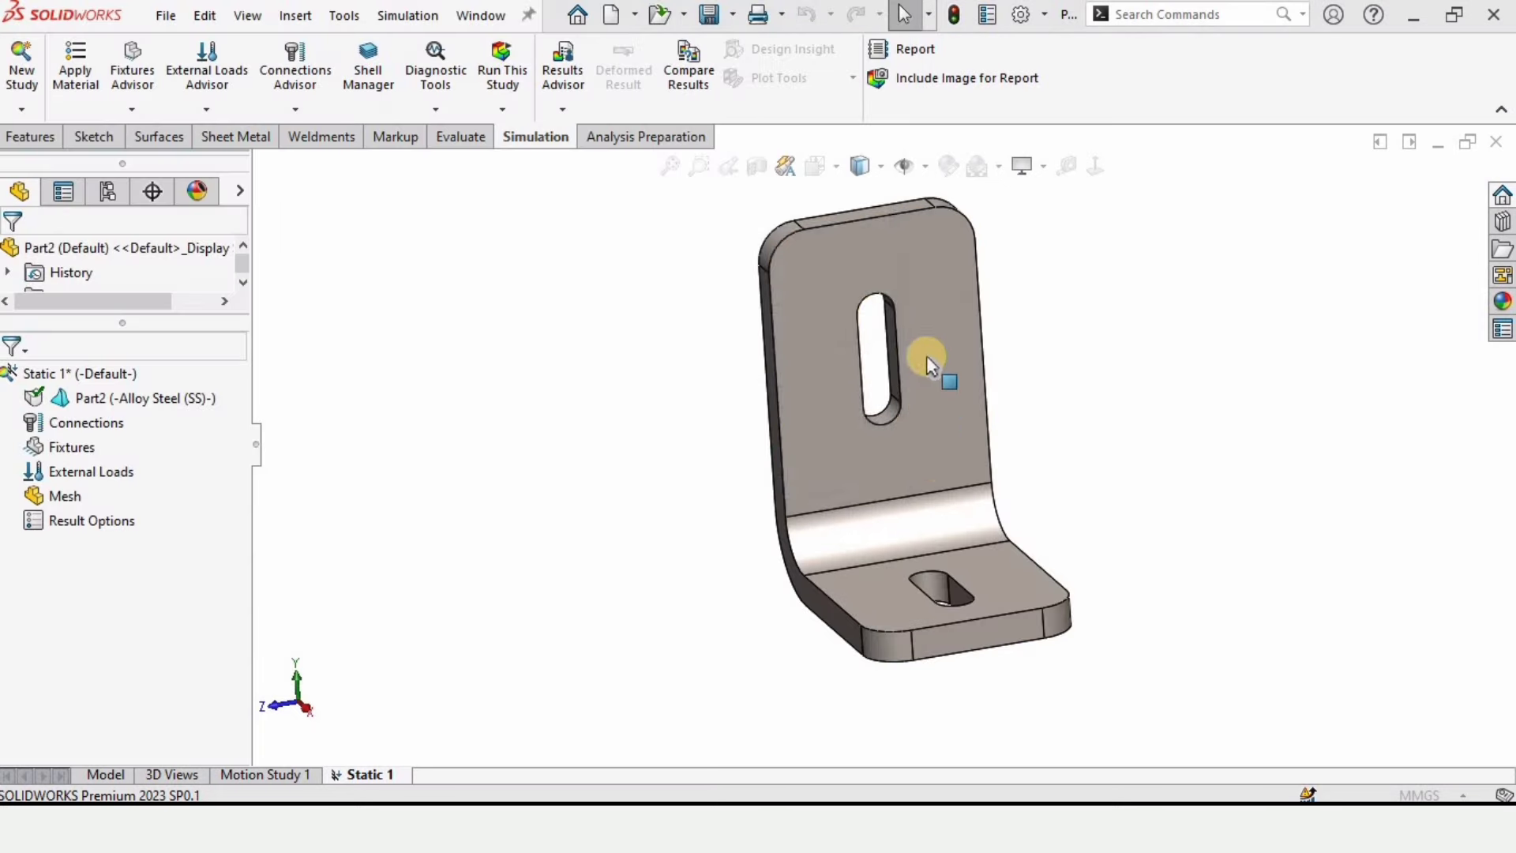
Add a Fixed Geometry fixture to the flat back face of the bracket's vertical leg.
{"action": "middle_click_drag", "start_coordinate": [1012, 462], "coordinate": [916, 331]}
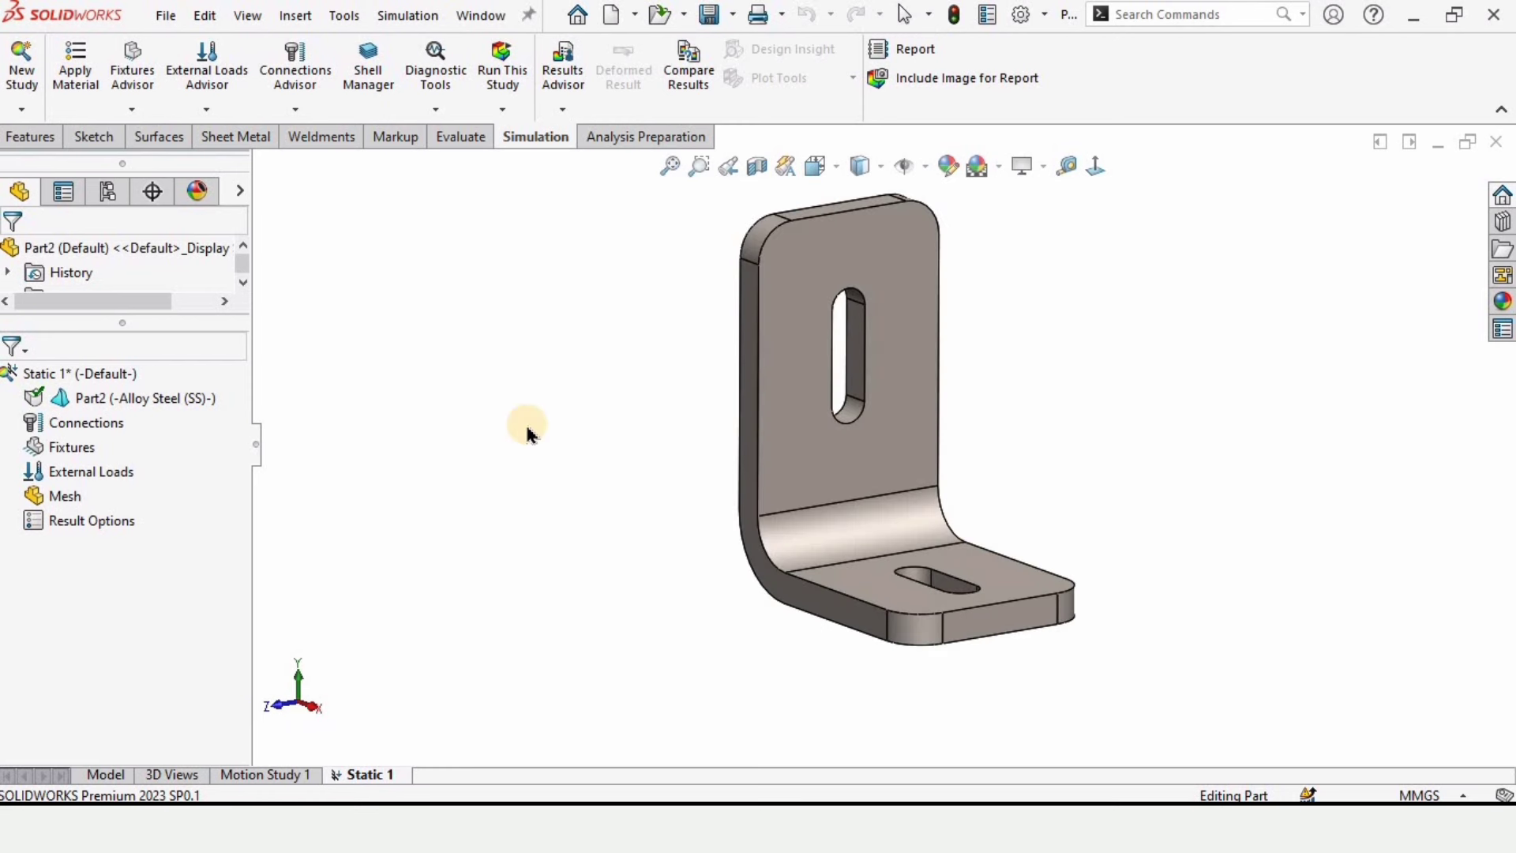
{"action": "left_click", "coordinate": [76, 424]}
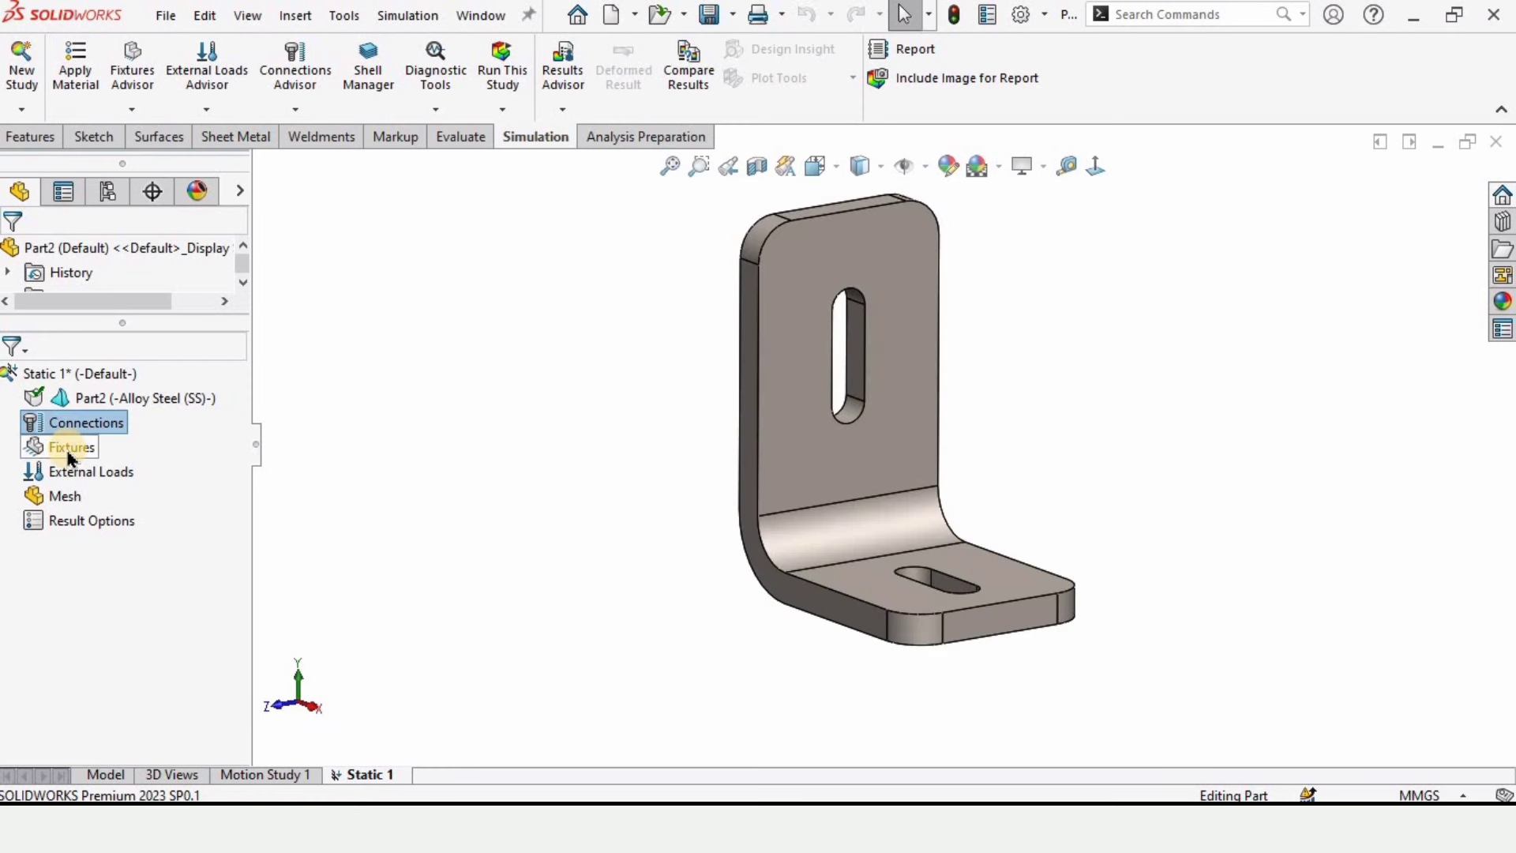
{"action": "left_click", "coordinate": [28, 450]}
{"action": "right_click", "coordinate": [77, 451]}
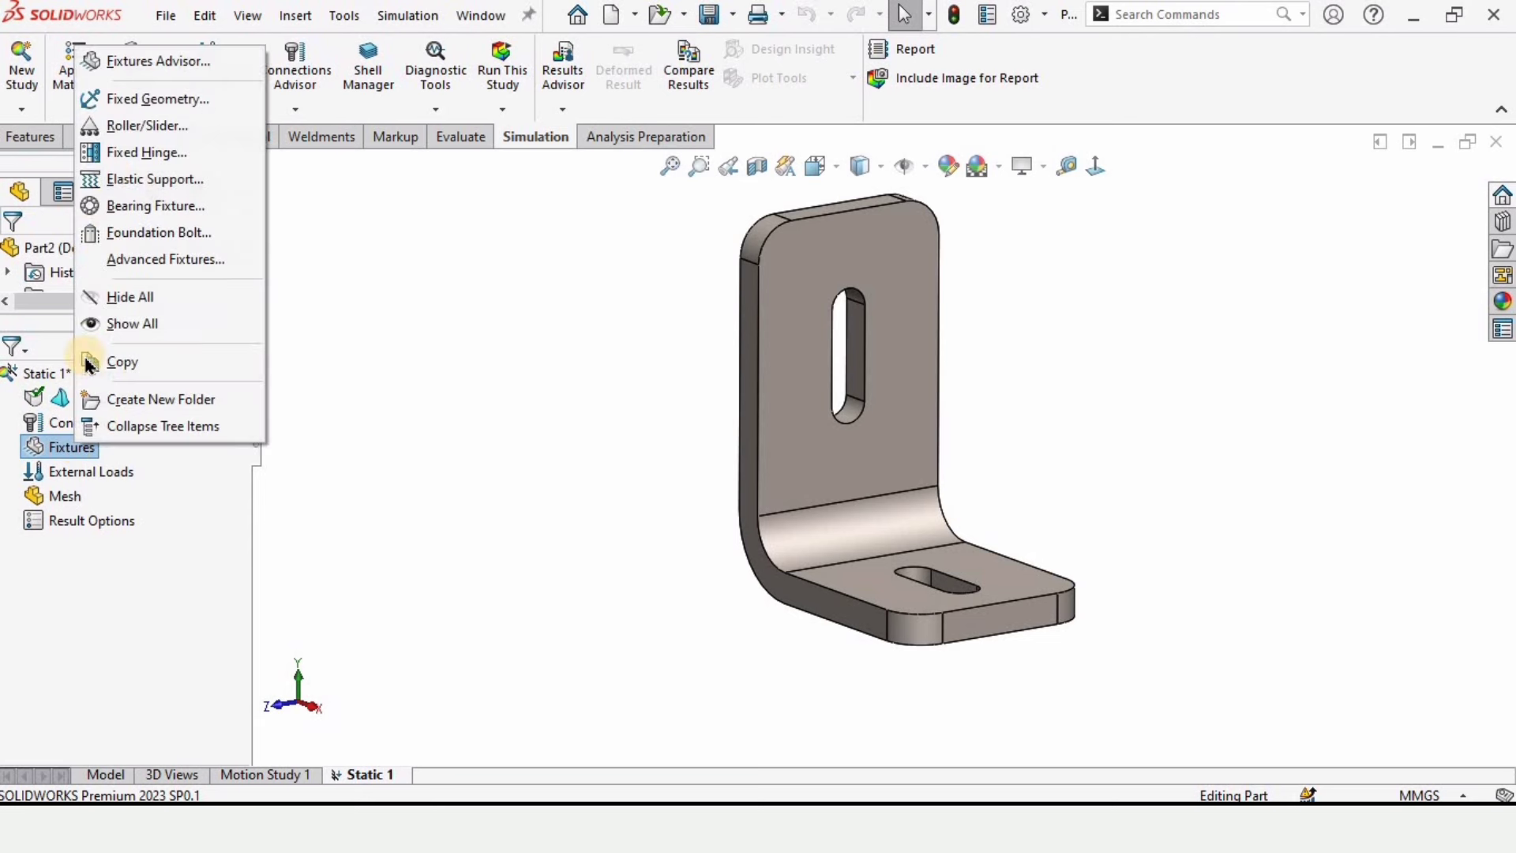
{"action": "left_click", "coordinate": [150, 100]}
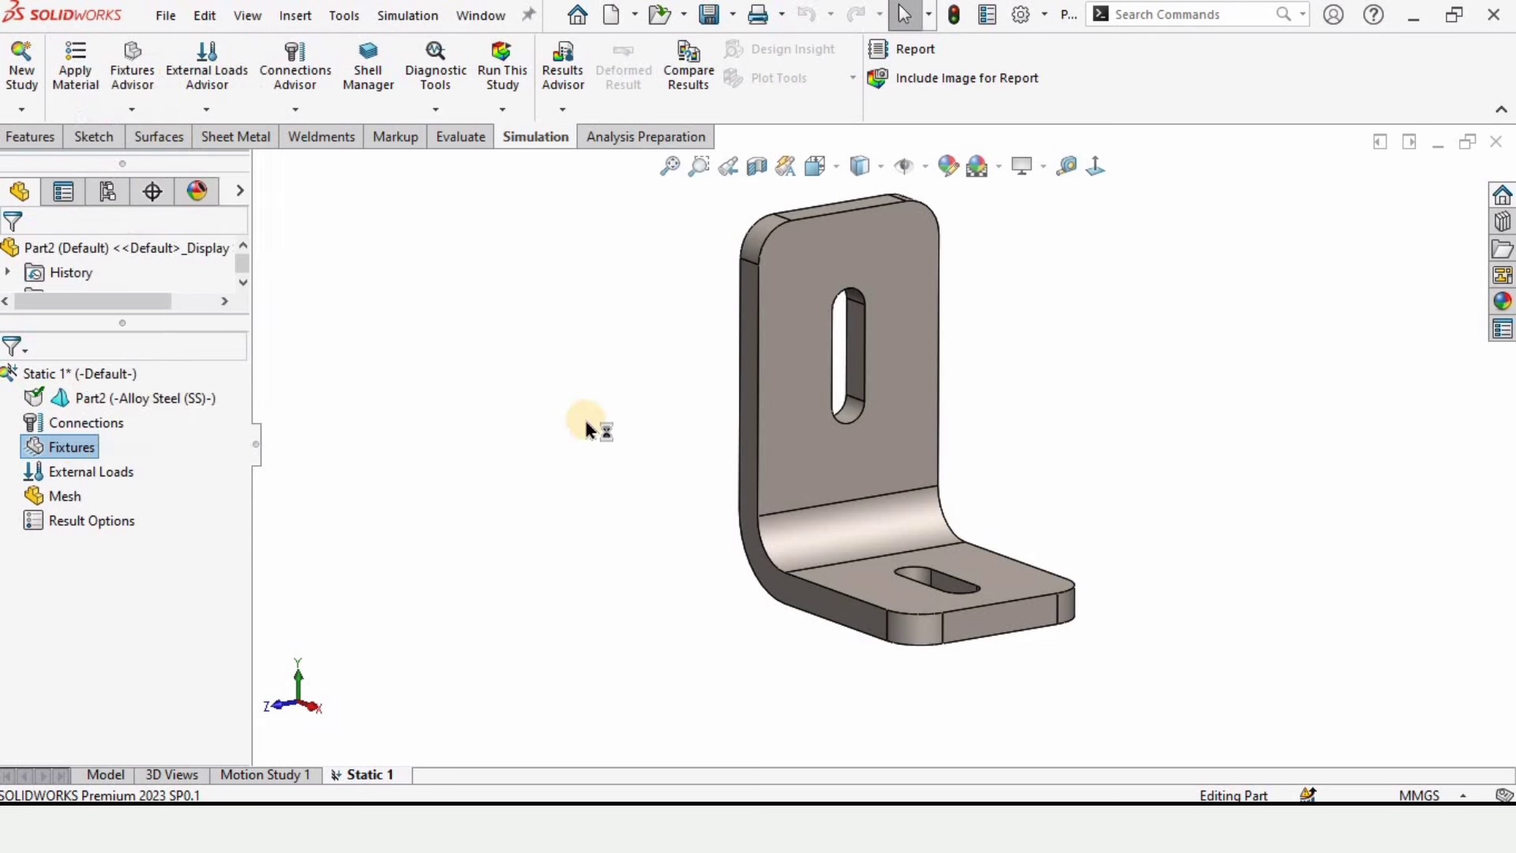
{"action": "middle_click_drag", "start_coordinate": [596, 418], "coordinate": [731, 447]}
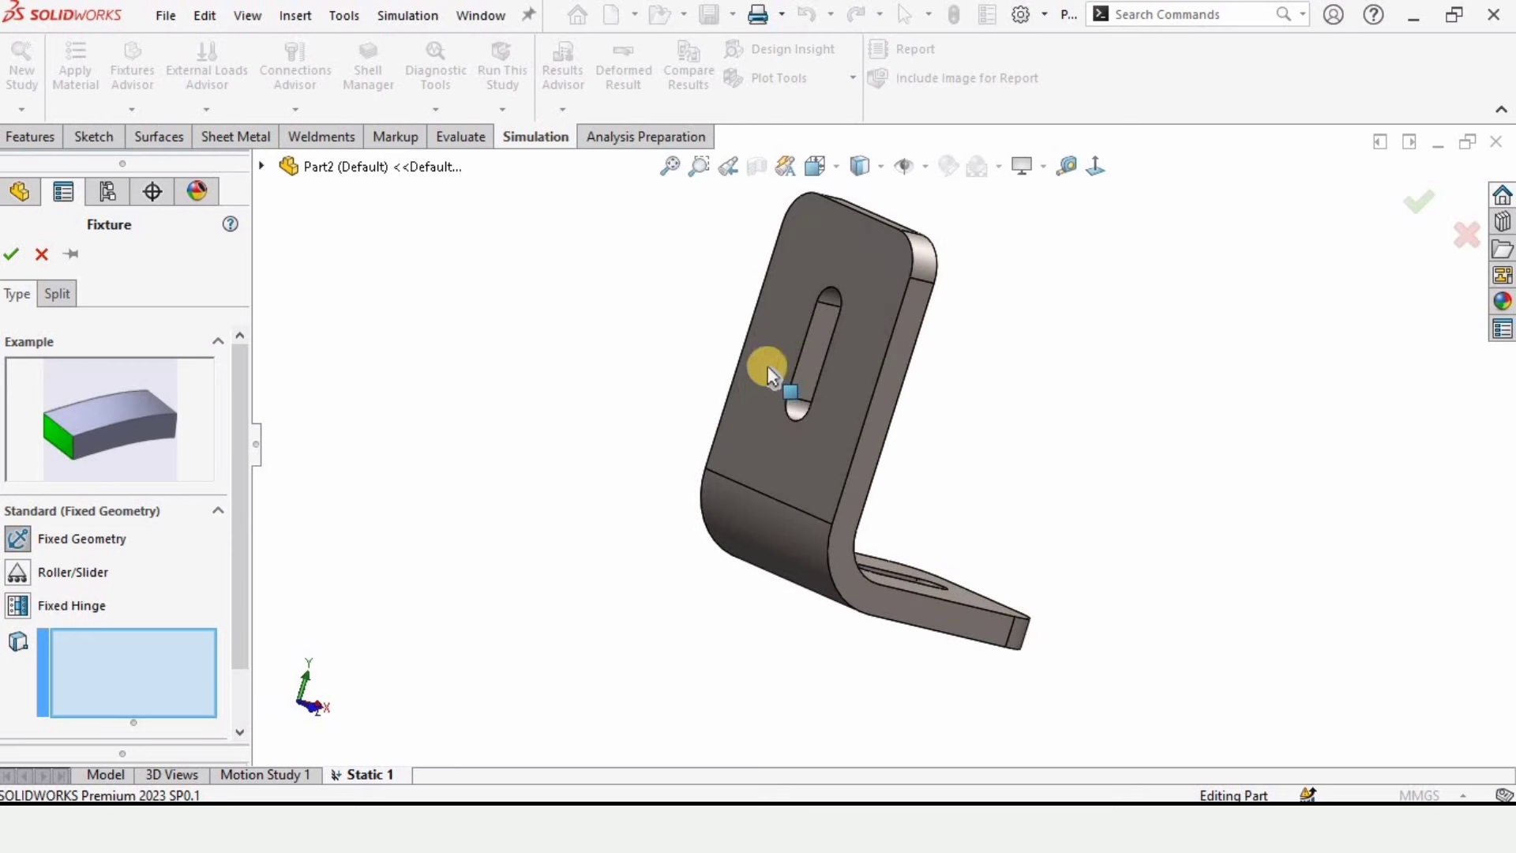
{"action": "left_click", "coordinate": [843, 248]}
{"action": "middle_click_drag", "start_coordinate": [811, 379], "coordinate": [705, 401]}
{"action": "left_click", "coordinate": [10, 255]}
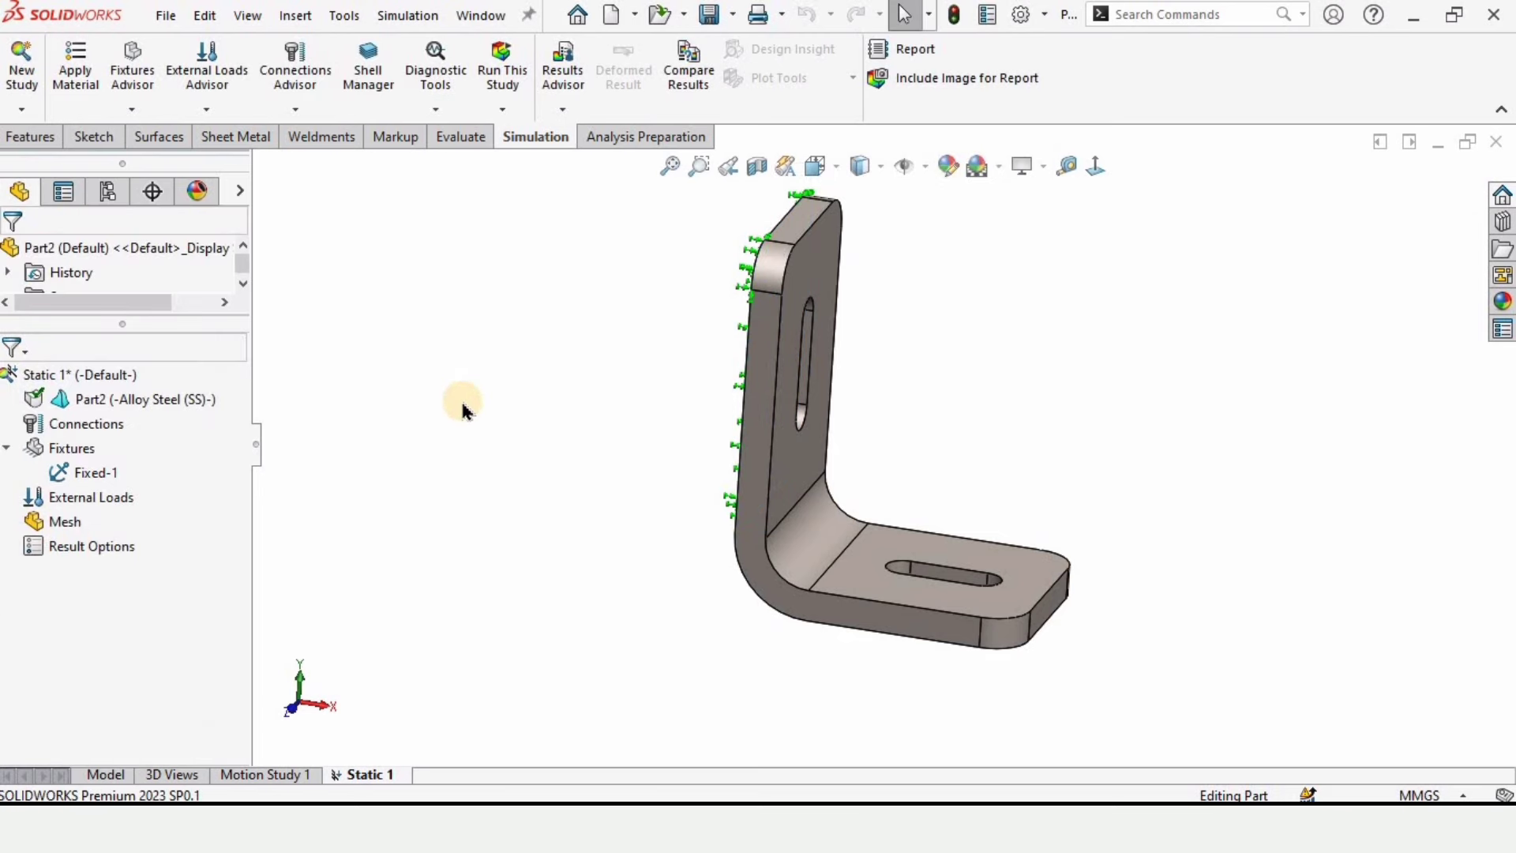
Apply a 250 N force normal to the upper face of the horizontal leg, in SI units and per item.
{"action": "right_click", "coordinate": [78, 503]}
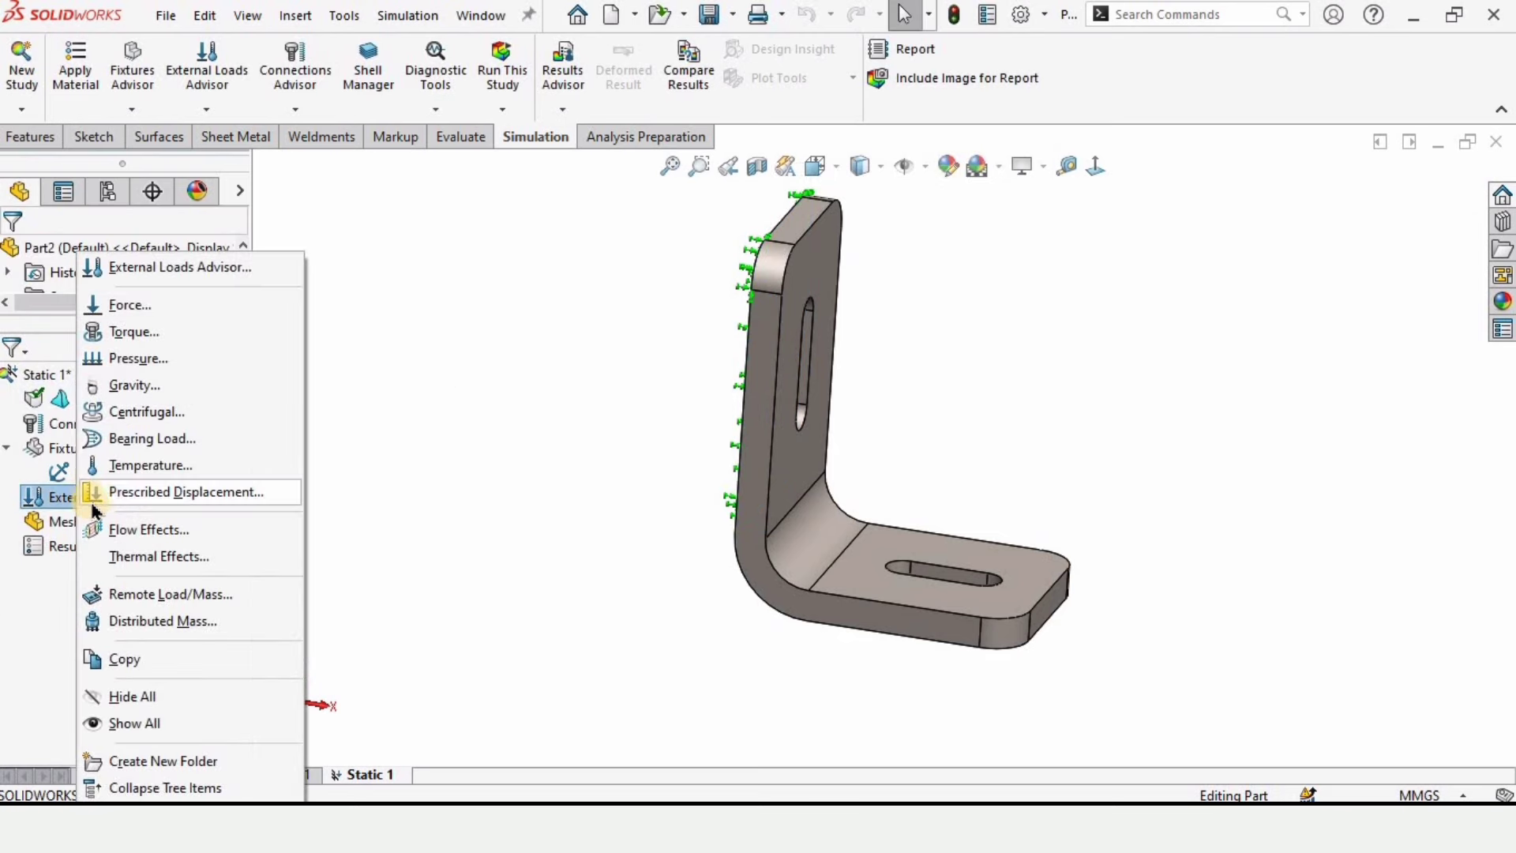
{"action": "left_click", "coordinate": [130, 306]}
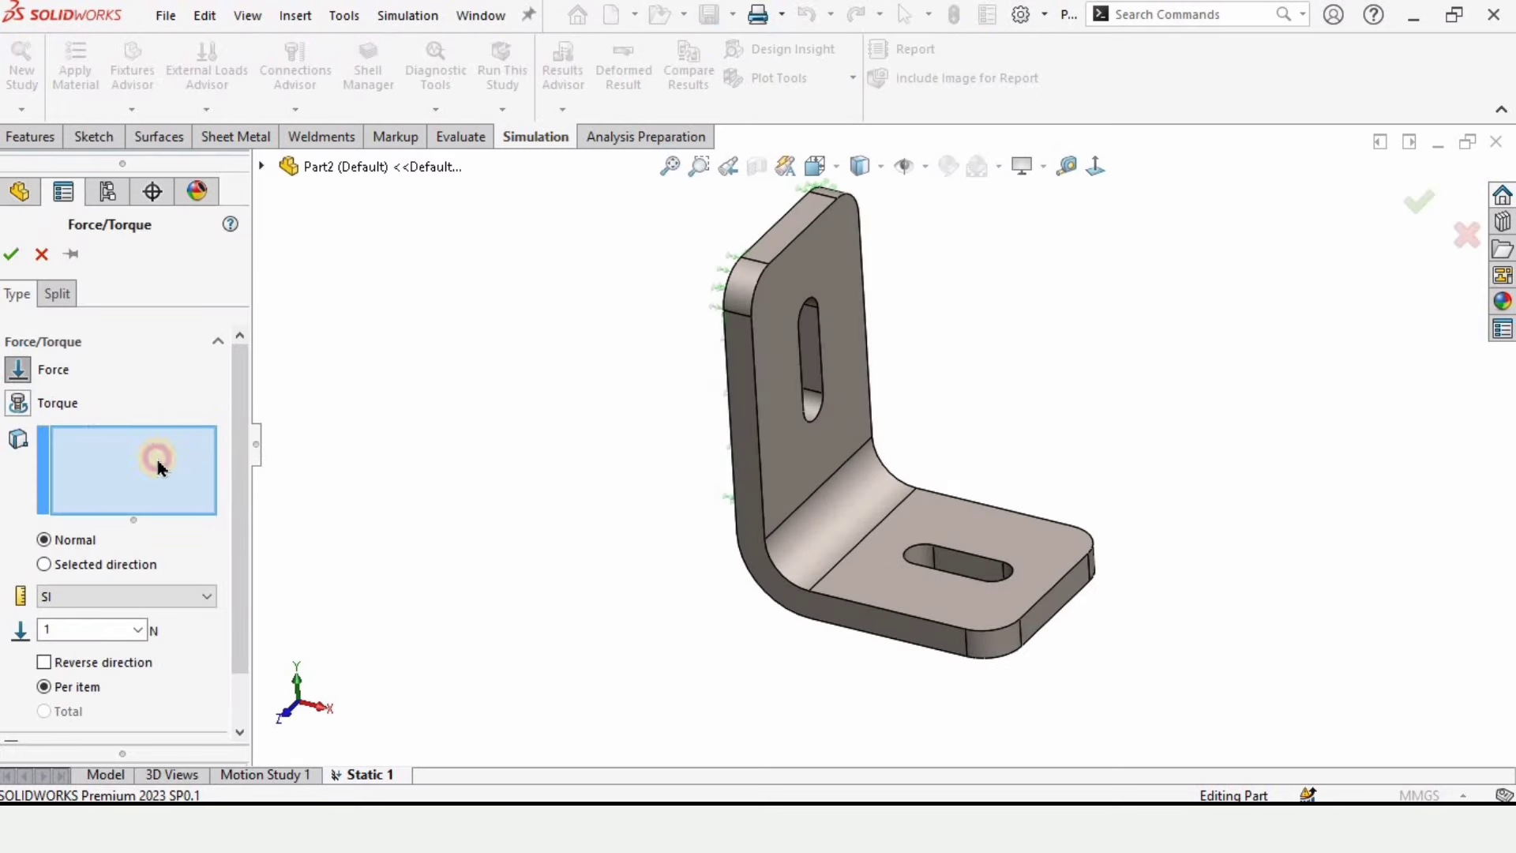
{"action": "left_click", "coordinate": [941, 521]}
{"action": "scroll", "coordinate": [941, 521], "scroll_direction": "down", "scroll_amount": 1}
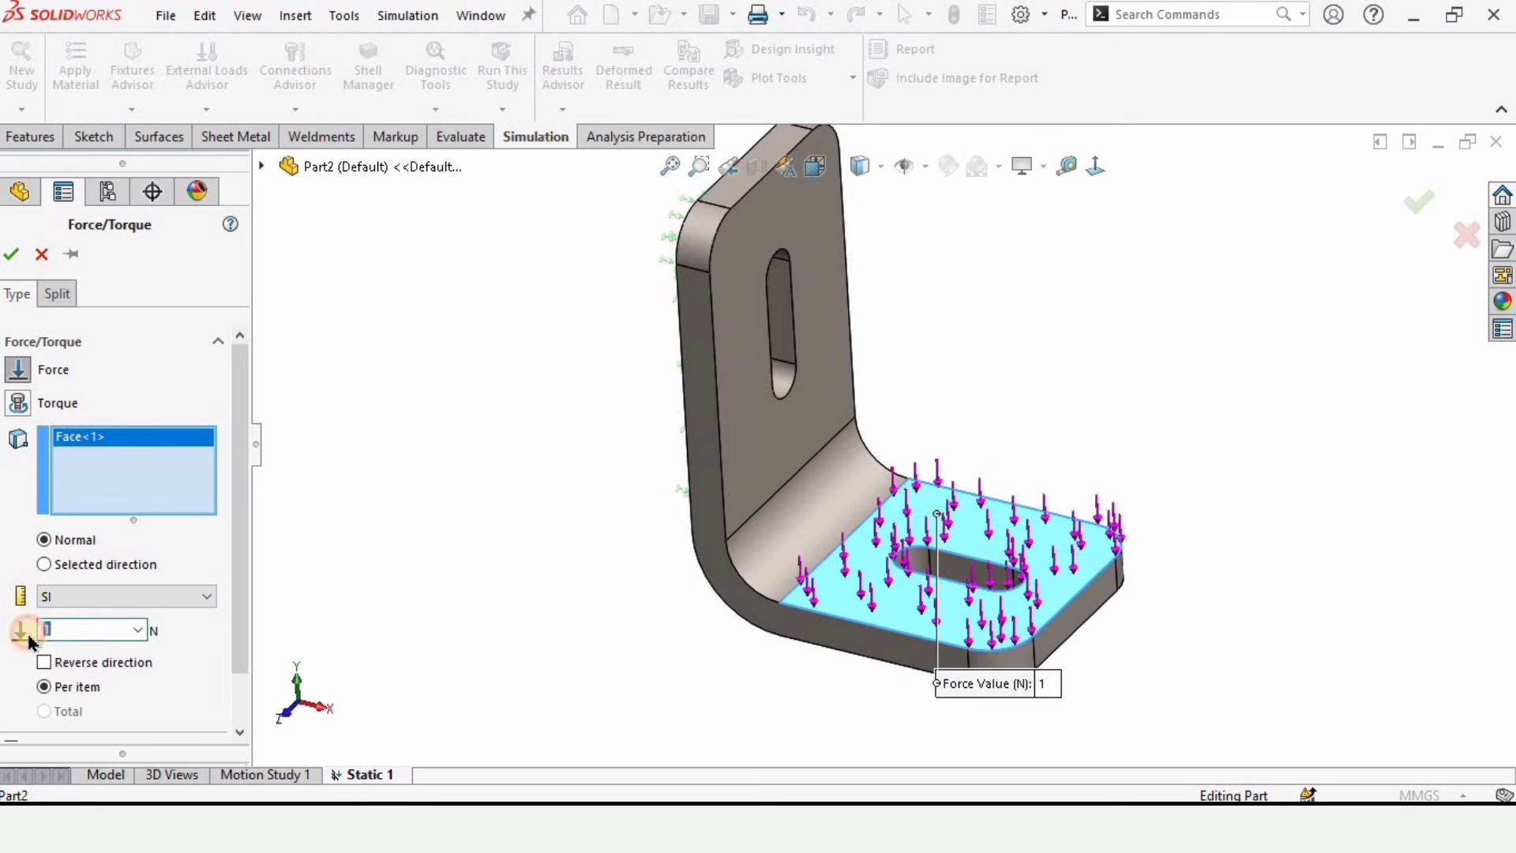
{"action": "type", "text": "250"}
{"action": "left_click", "coordinate": [126, 597]}
{"action": "left_click", "coordinate": [49, 616]}
{"action": "left_click", "coordinate": [12, 257]}
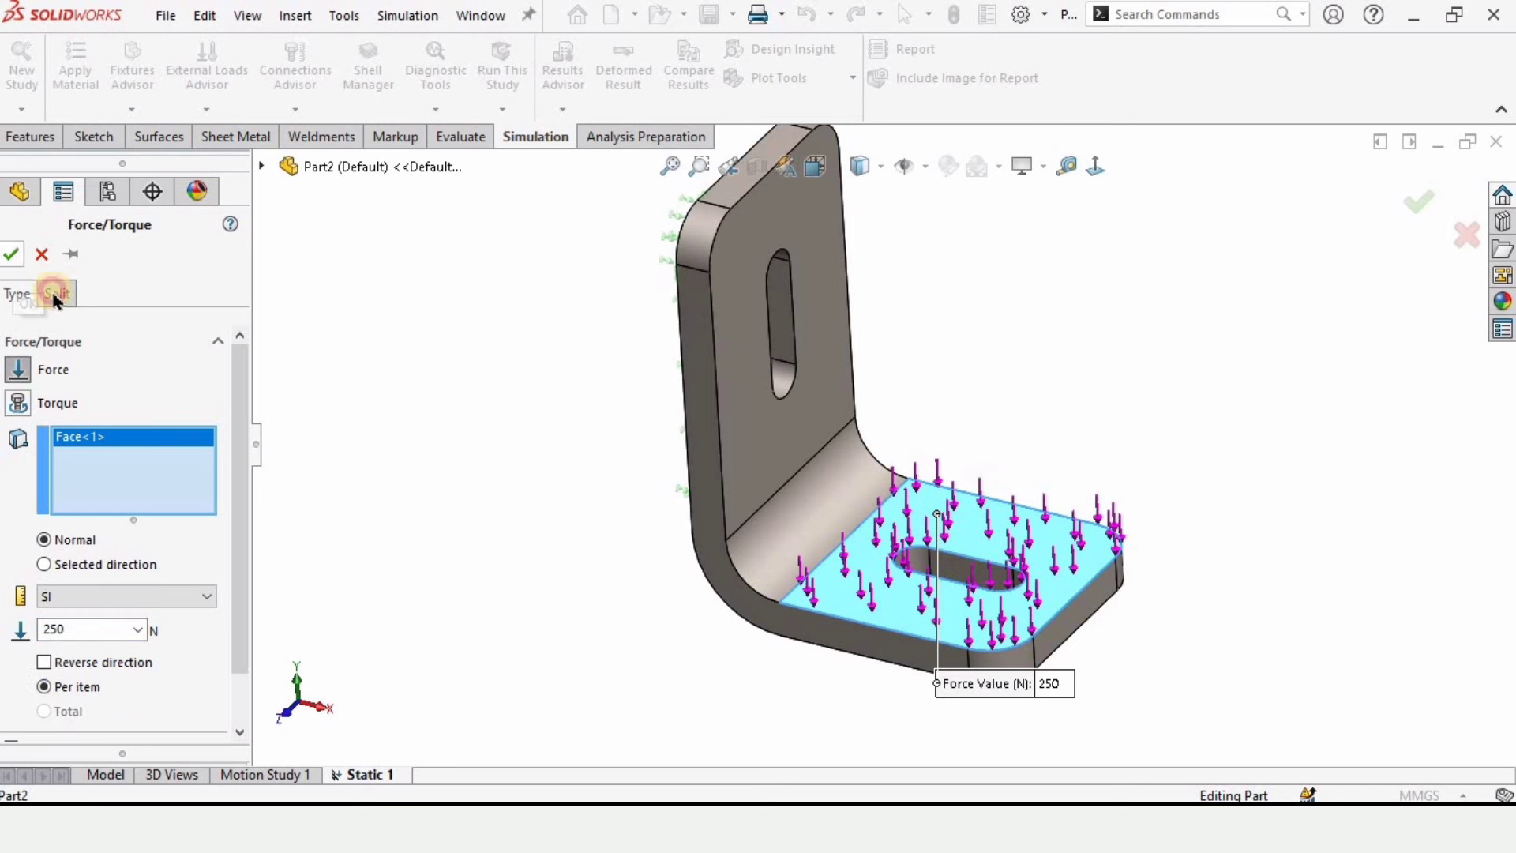
{"action": "left_click", "coordinate": [490, 539]}
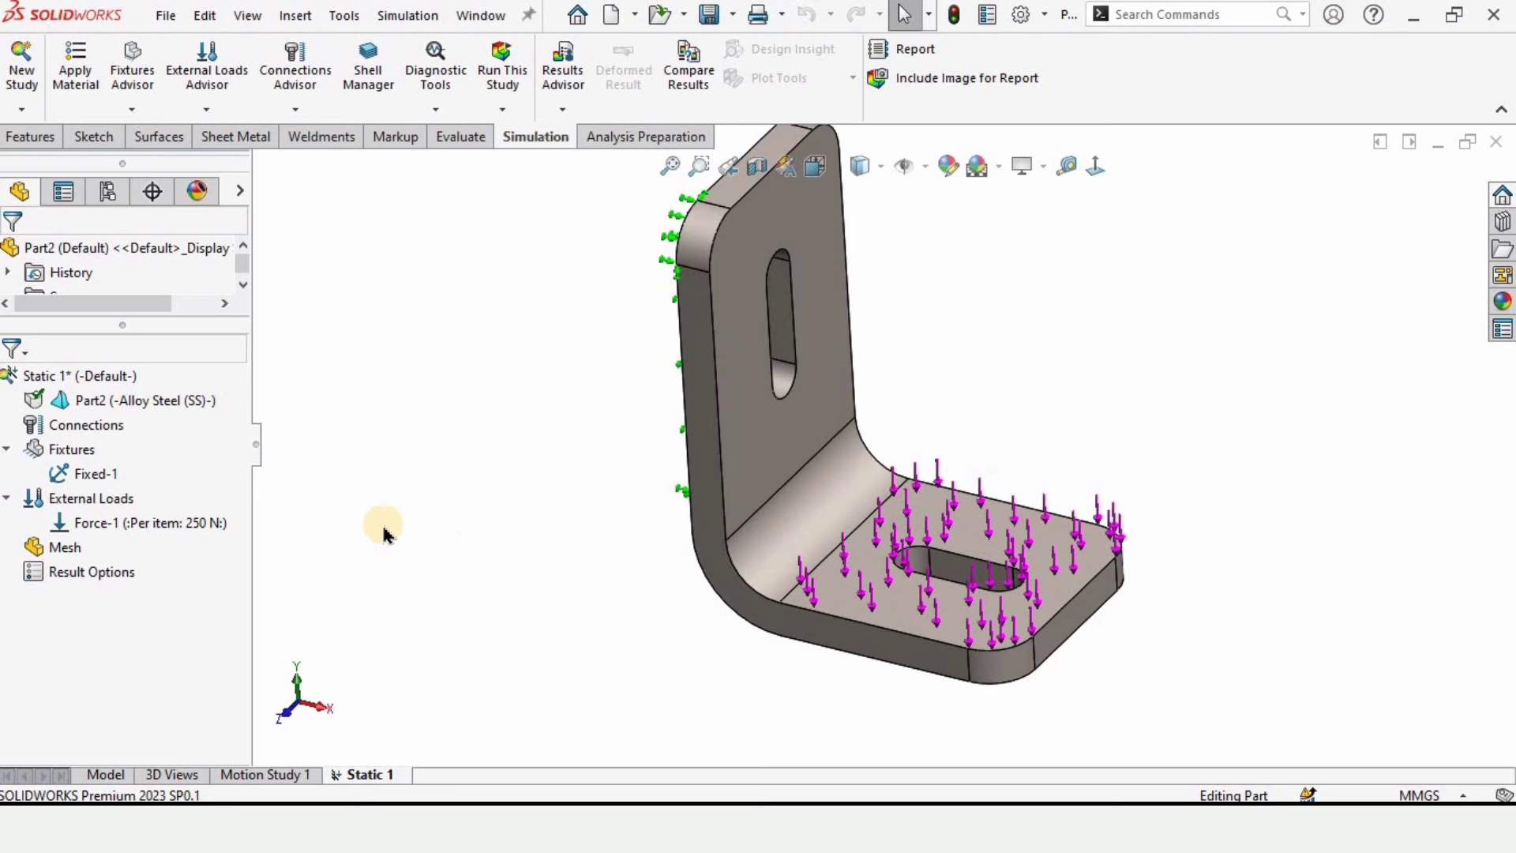
Create a blended curvature-based mesh of the bracket with a maximum element size of 3.5 mm.
{"action": "left_click", "coordinate": [50, 551]}
{"action": "right_click", "coordinate": [50, 551]}
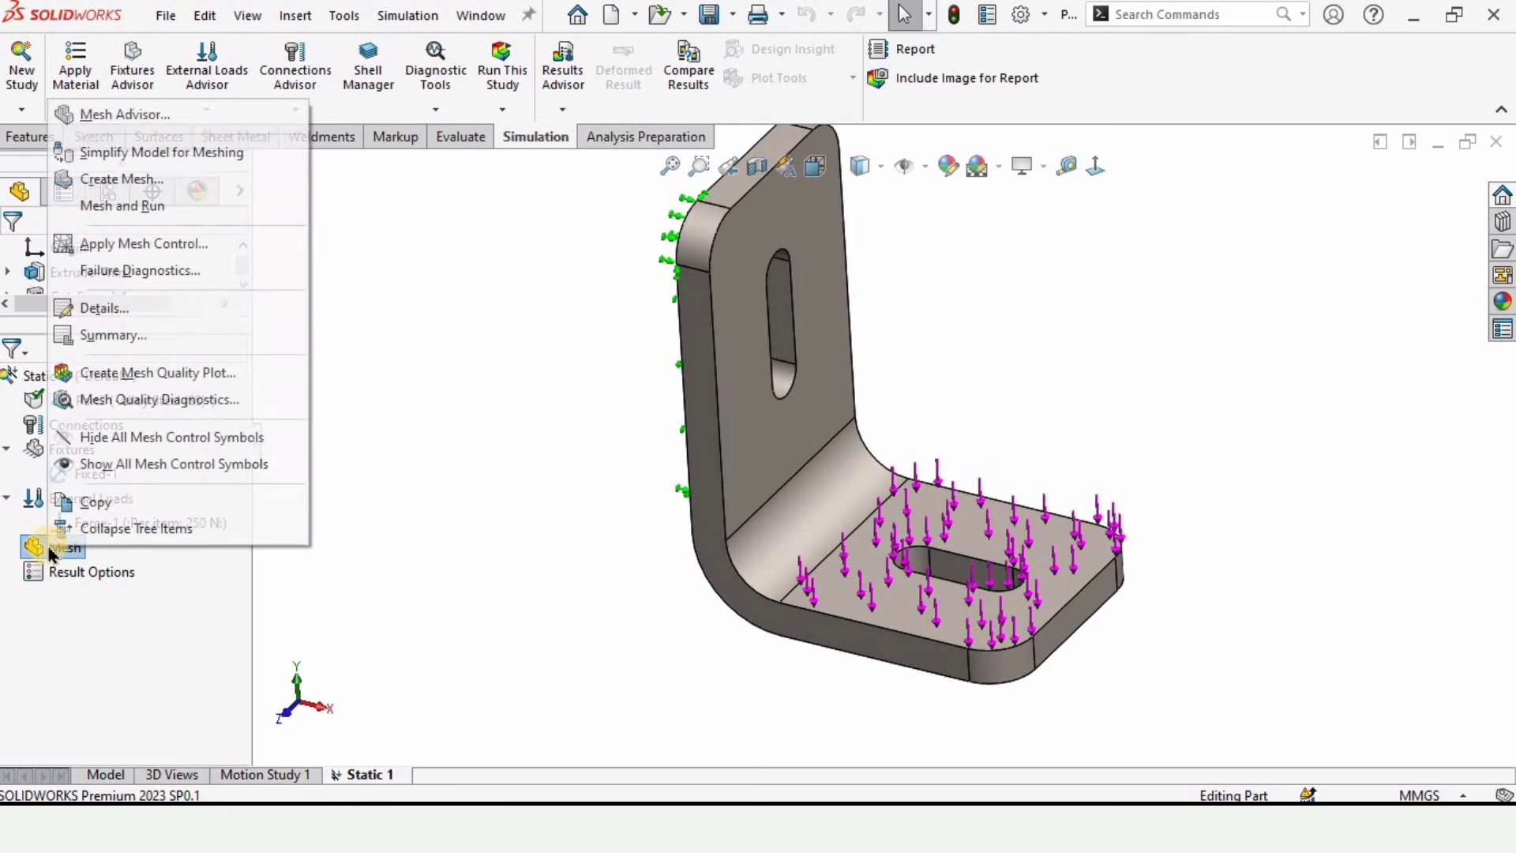
{"action": "left_click", "coordinate": [138, 183]}
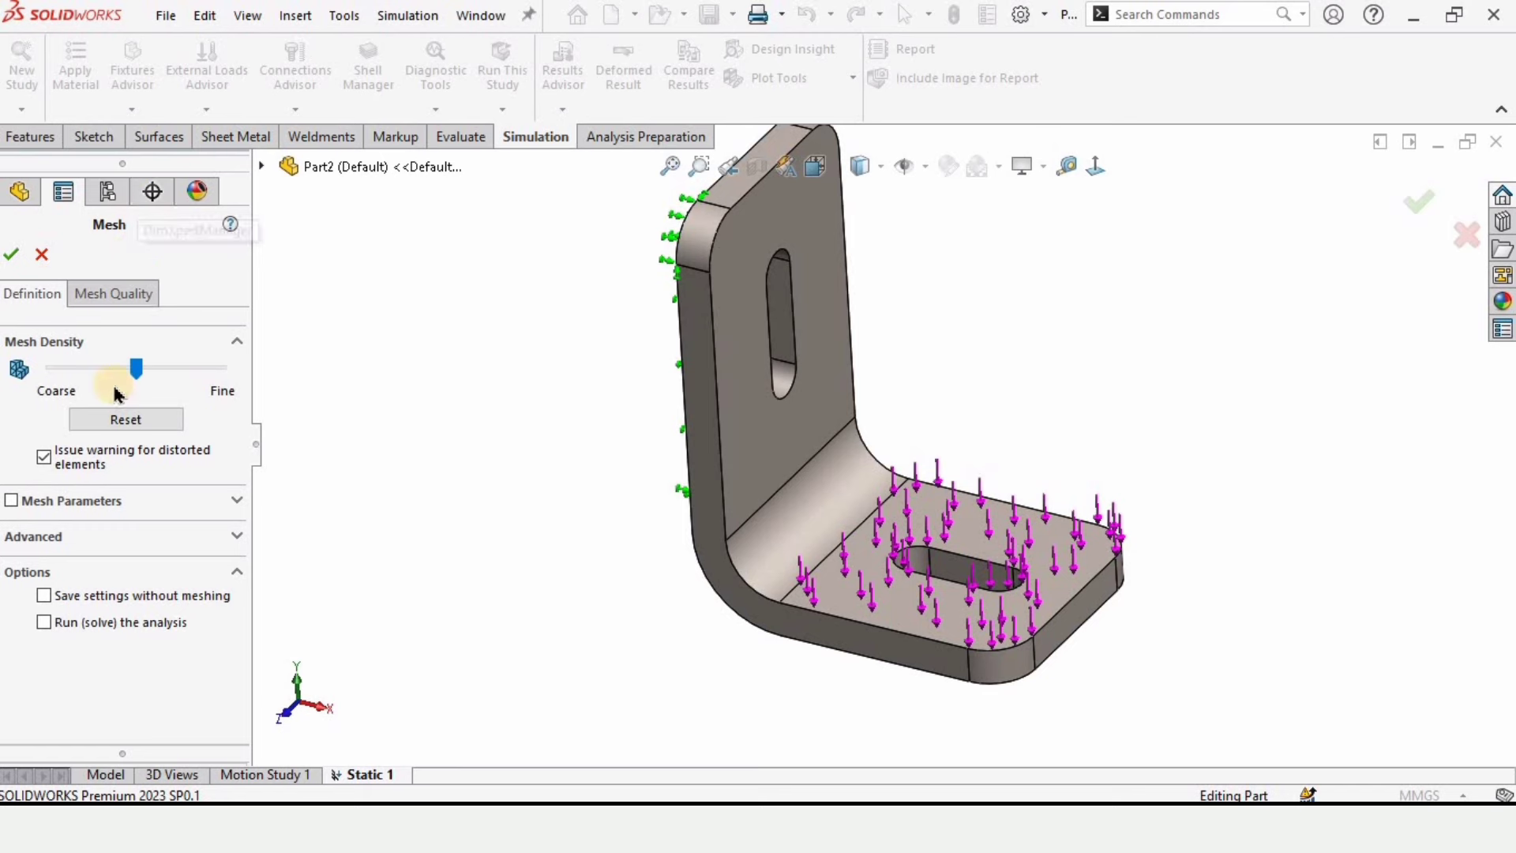
{"action": "left_click", "coordinate": [11, 502]}
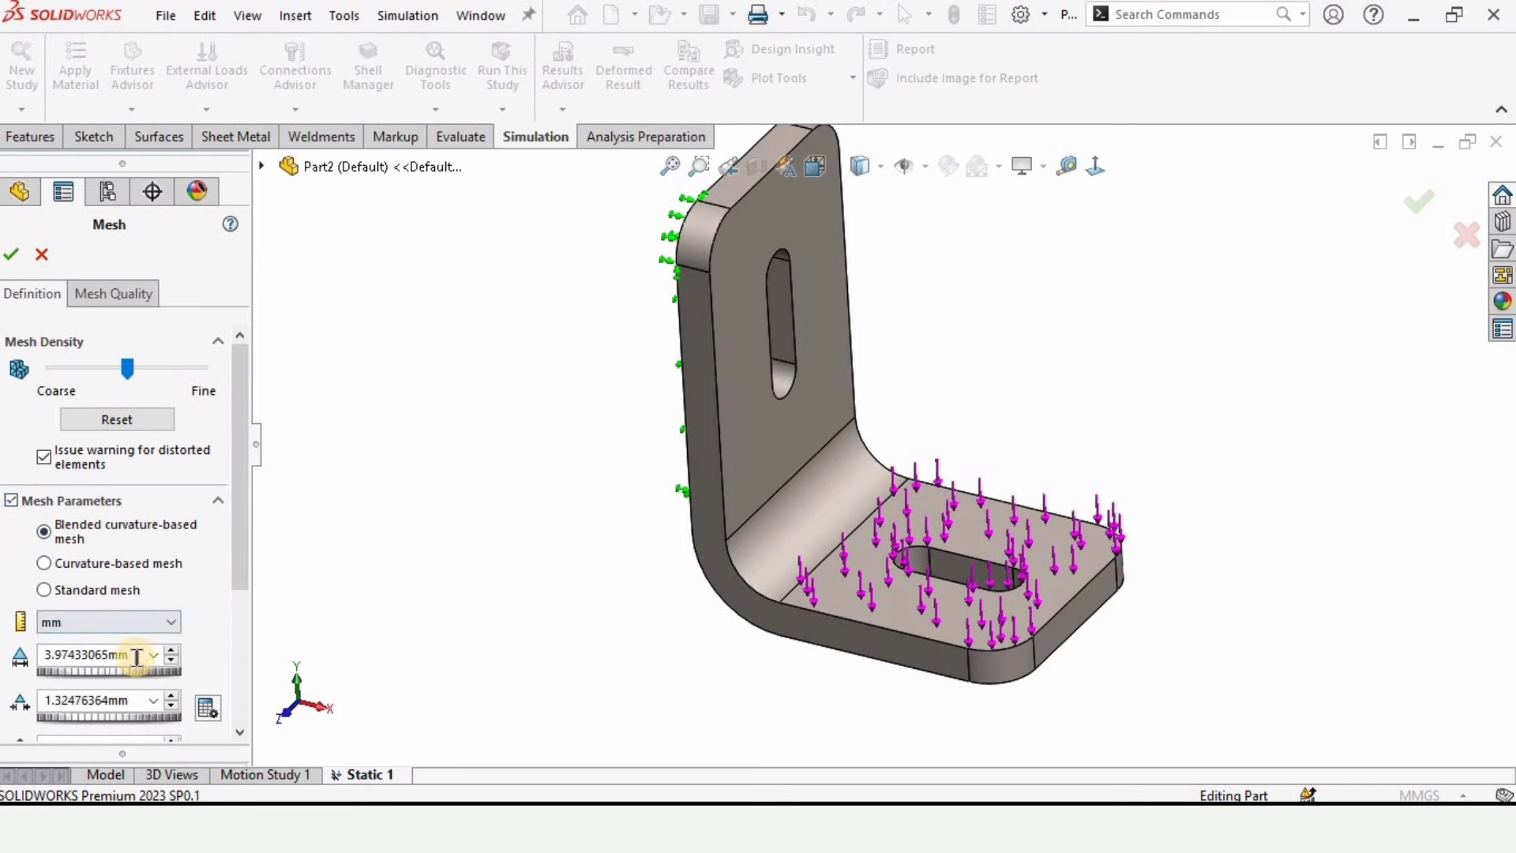
{"action": "left_click_drag", "start_coordinate": [132, 655], "coordinate": [24, 654]}
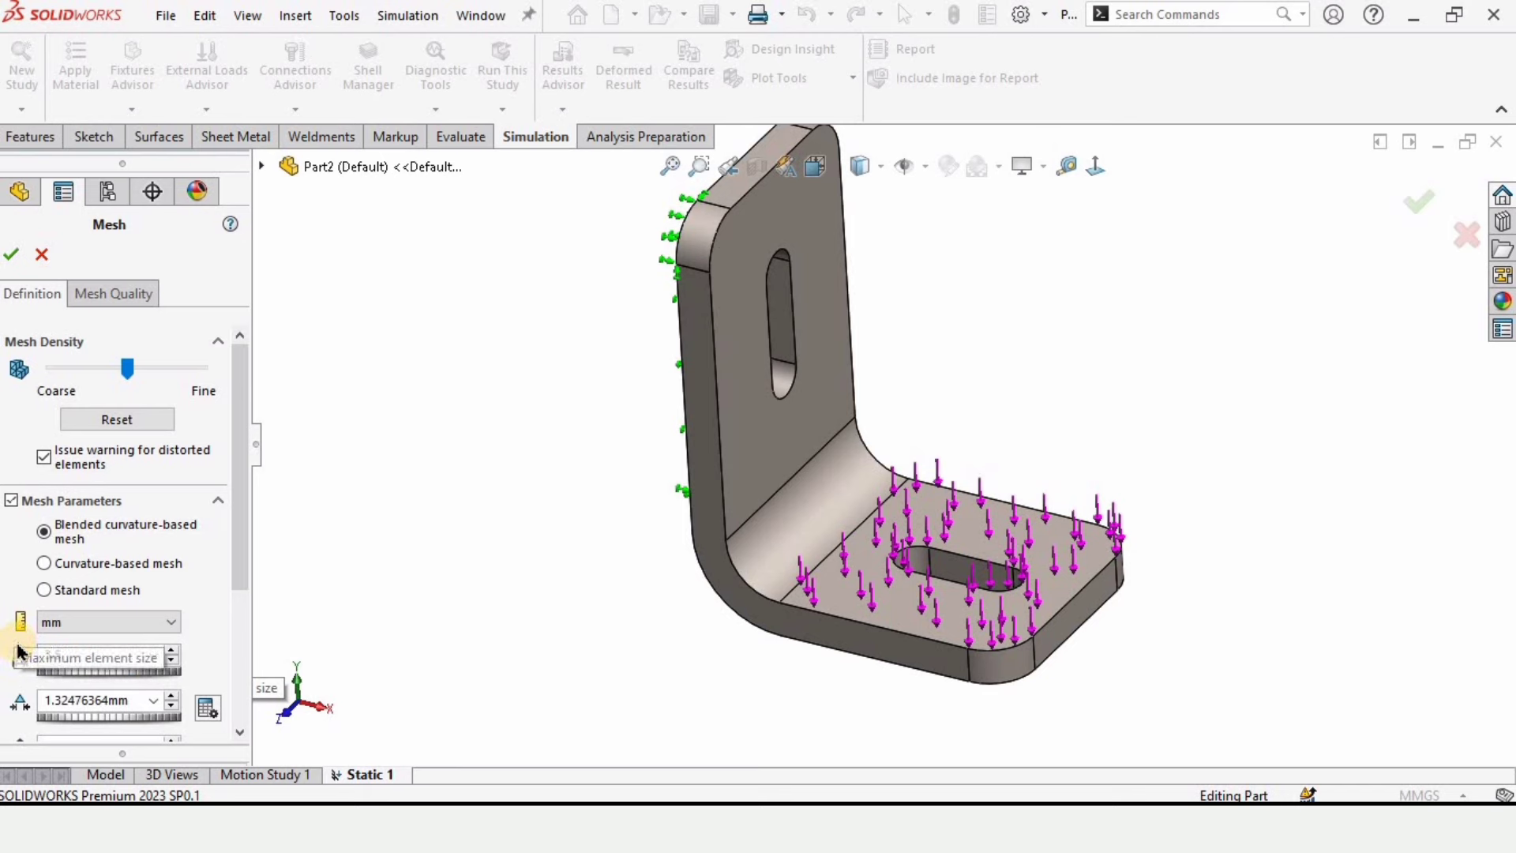
{"action": "left_click", "coordinate": [108, 671]}
{"action": "left_click_drag", "start_coordinate": [120, 655], "coordinate": [4, 655]}
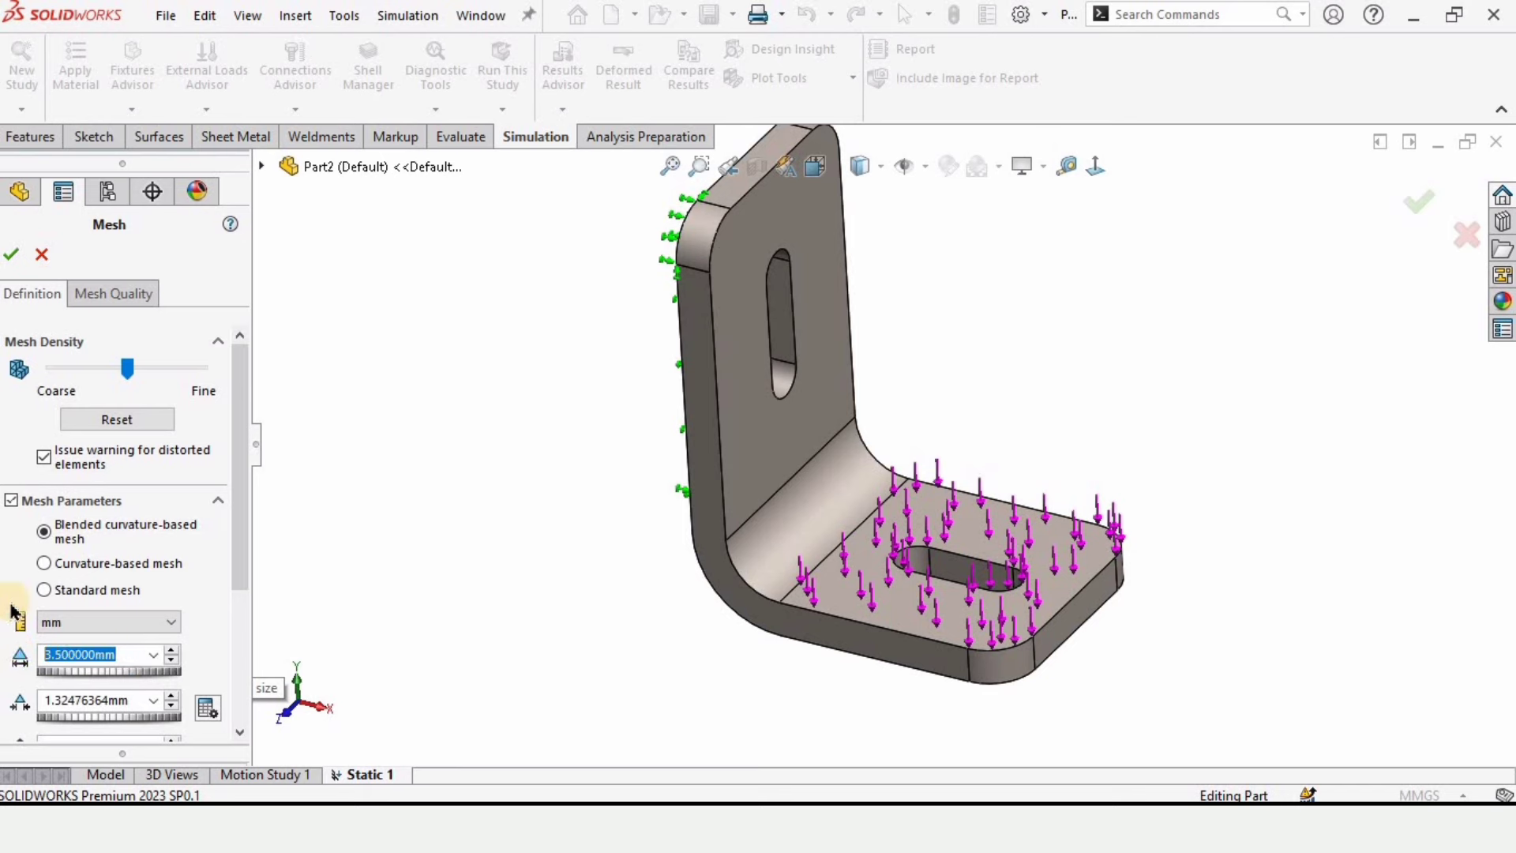
{"action": "left_click", "coordinate": [11, 259]}
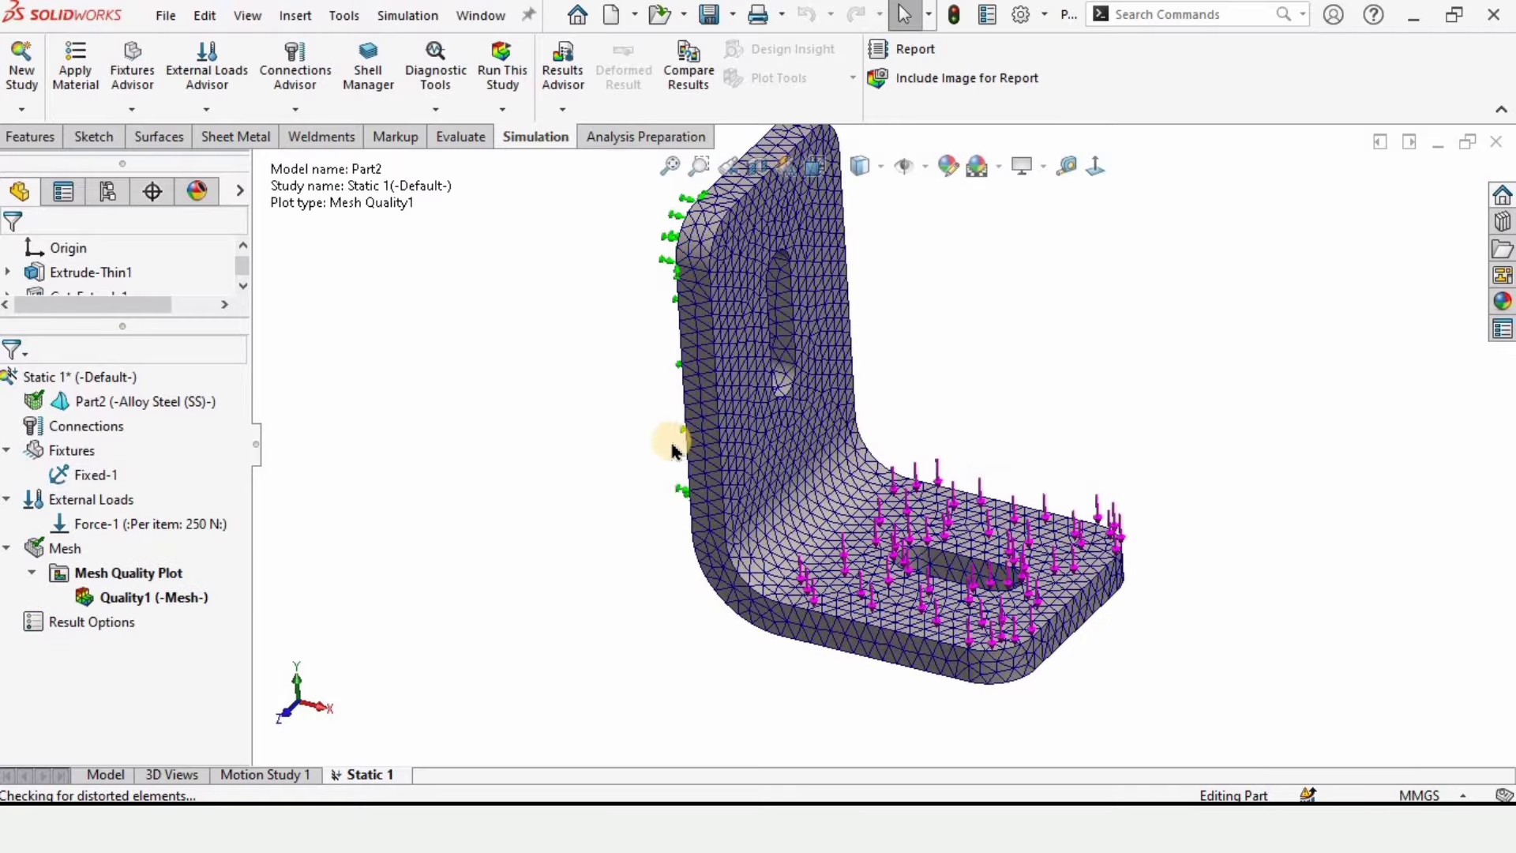
Run the static study and examine the von Mises stress distribution around the bracket's bend.
{"action": "middle_click_drag", "start_coordinate": [676, 458], "coordinate": [684, 563]}
{"action": "left_click", "coordinate": [514, 72]}
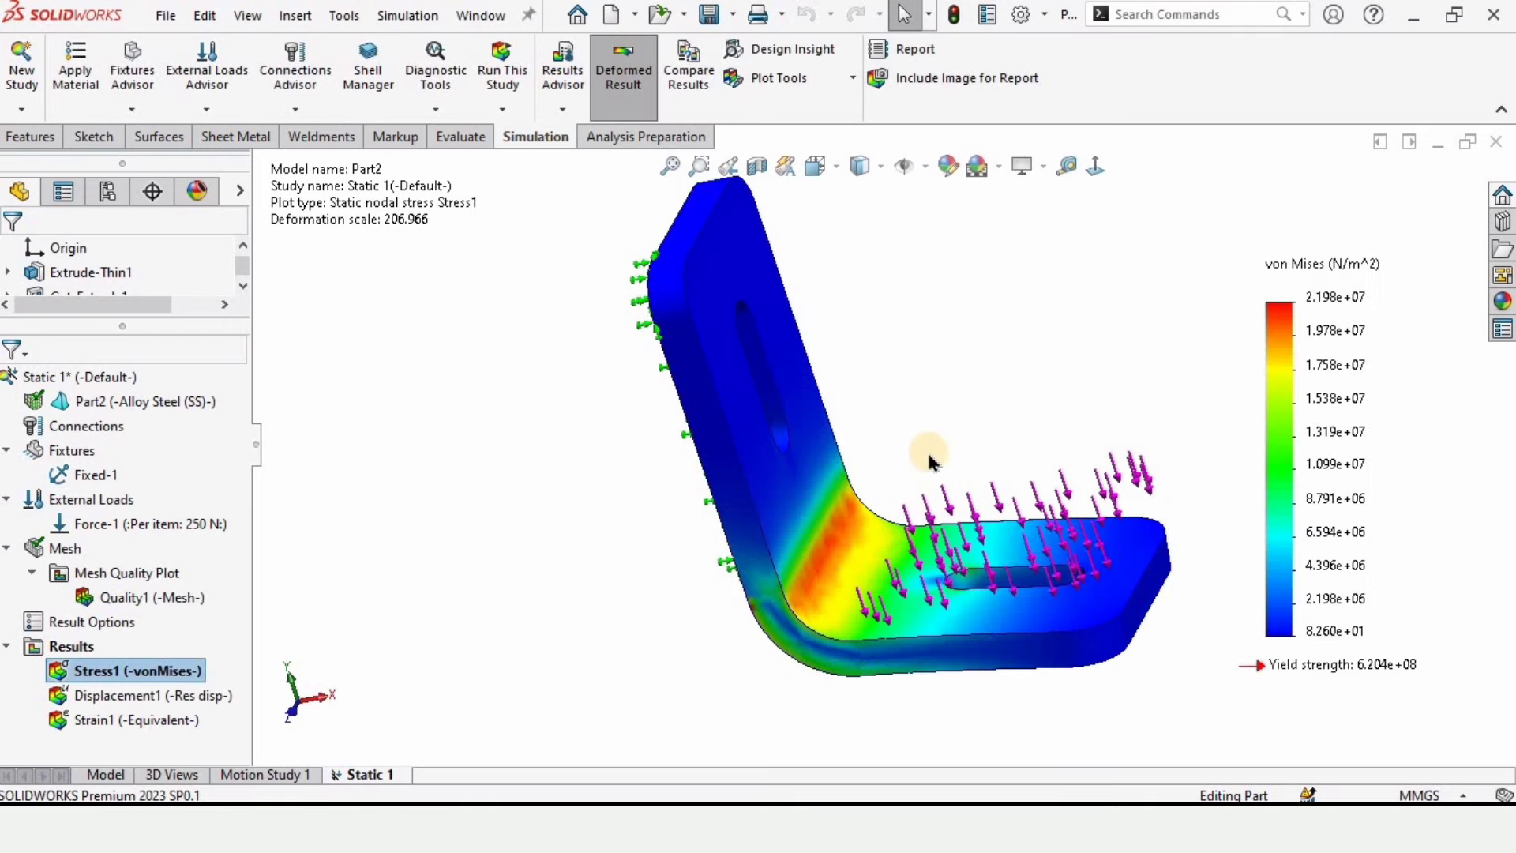
{"action": "middle_click_drag", "start_coordinate": [934, 440], "coordinate": [904, 521]}
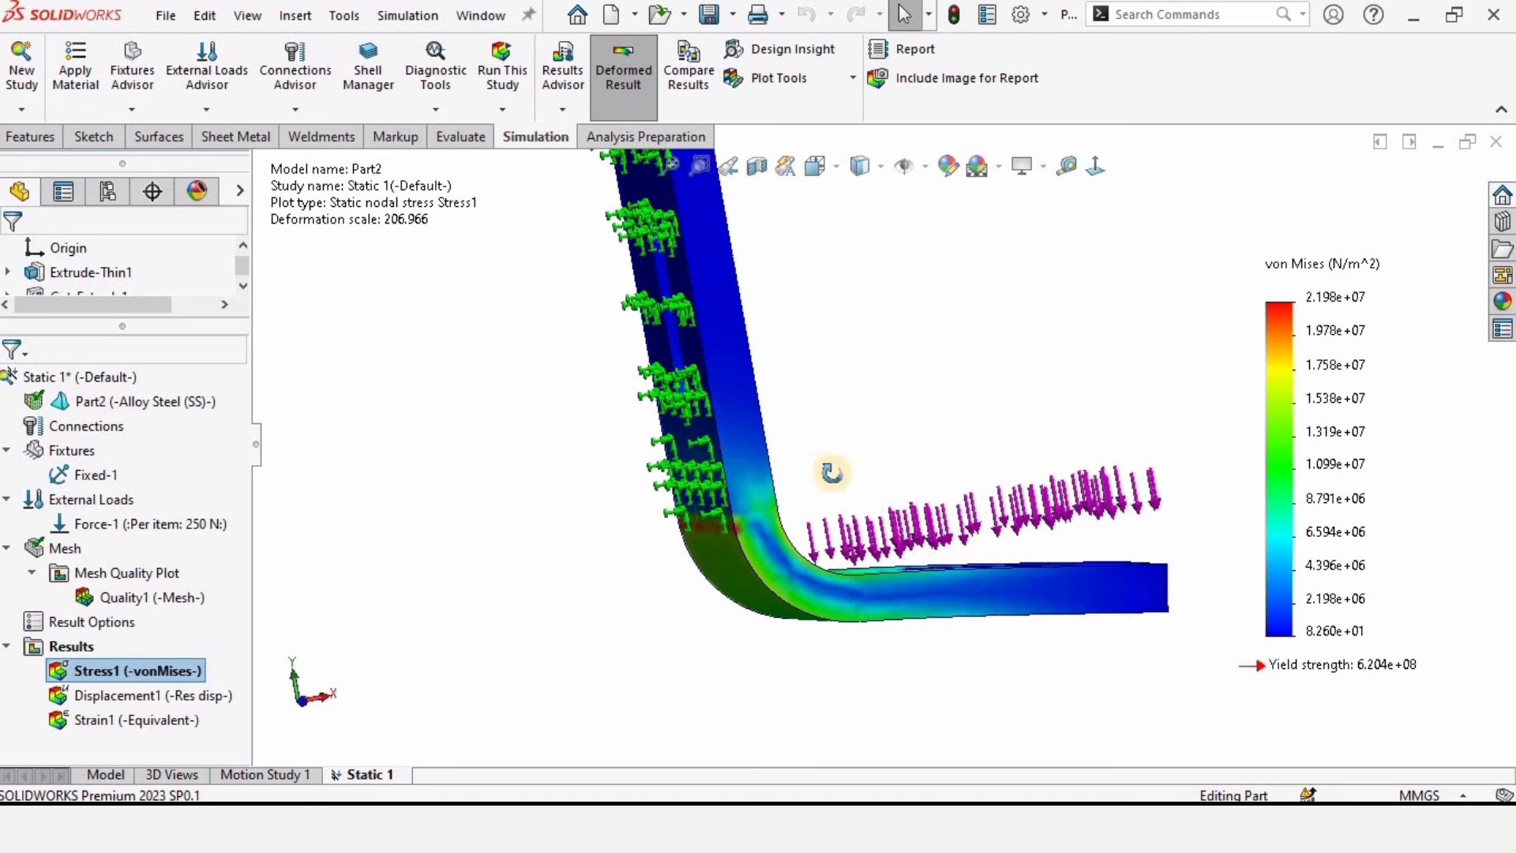
{"action": "middle_click_drag", "start_coordinate": [836, 474], "coordinate": [837, 387]}
{"action": "scroll", "coordinate": [837, 385], "scroll_direction": "up", "scroll_amount": 3}
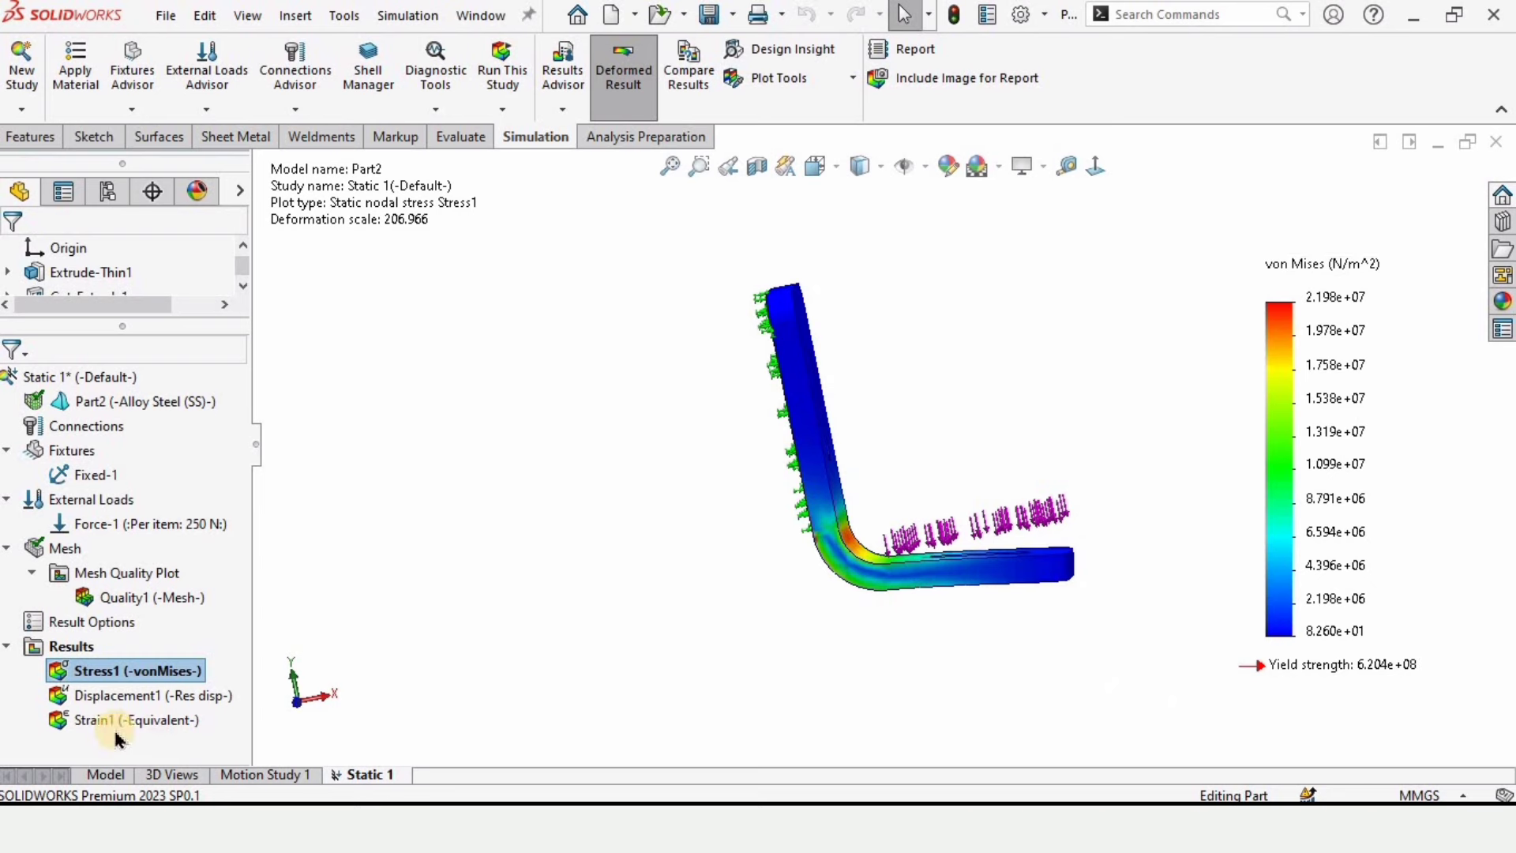
Animate the von Mises stress plot at speed 88 and examine the deforming bend from the inner and outer sides.
{"action": "right_click", "coordinate": [103, 673]}
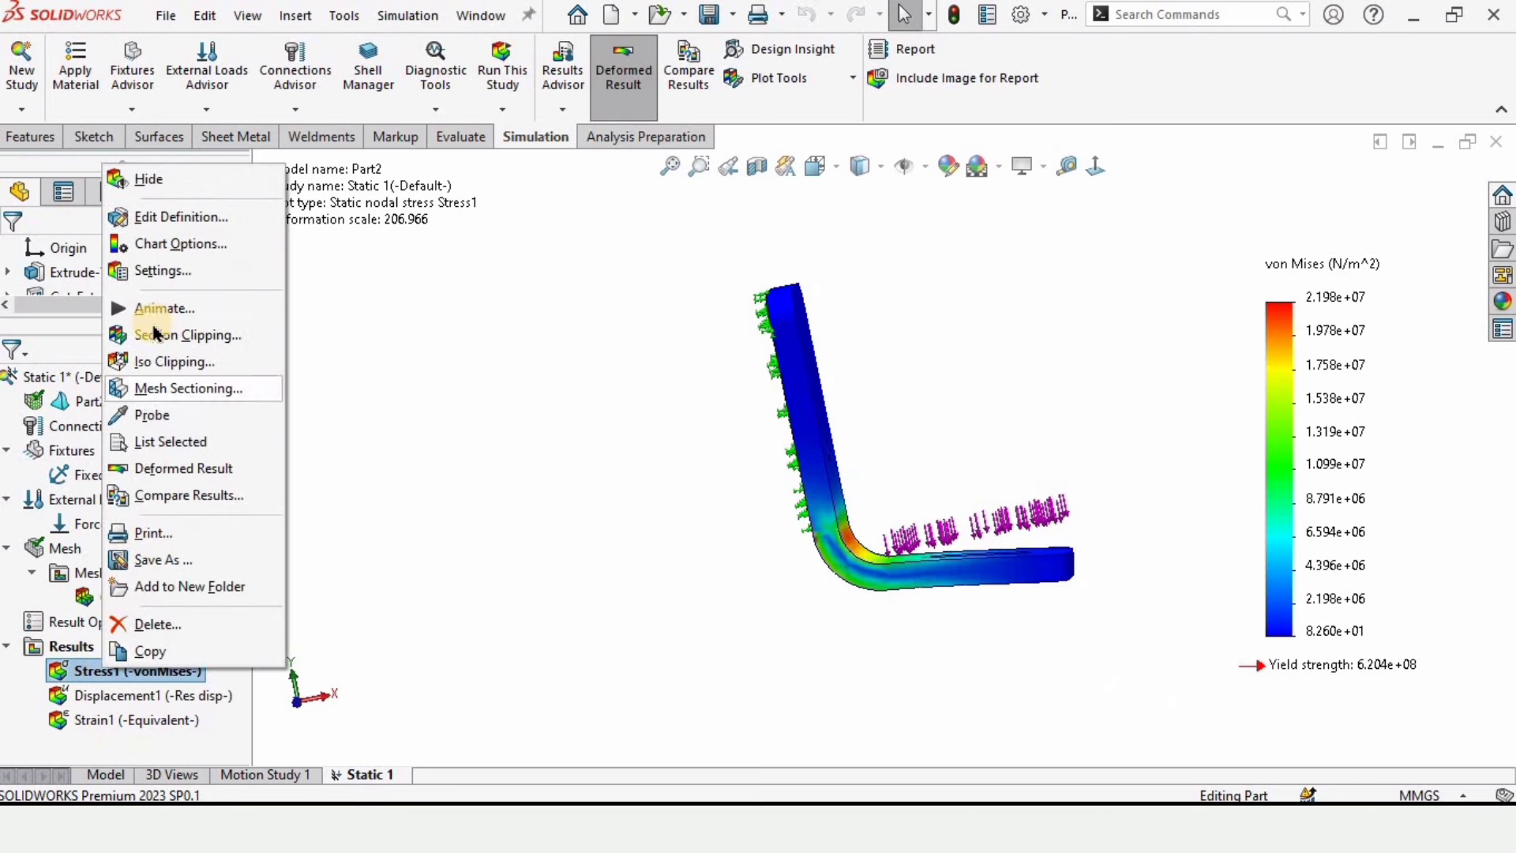
{"action": "left_click", "coordinate": [951, 541]}
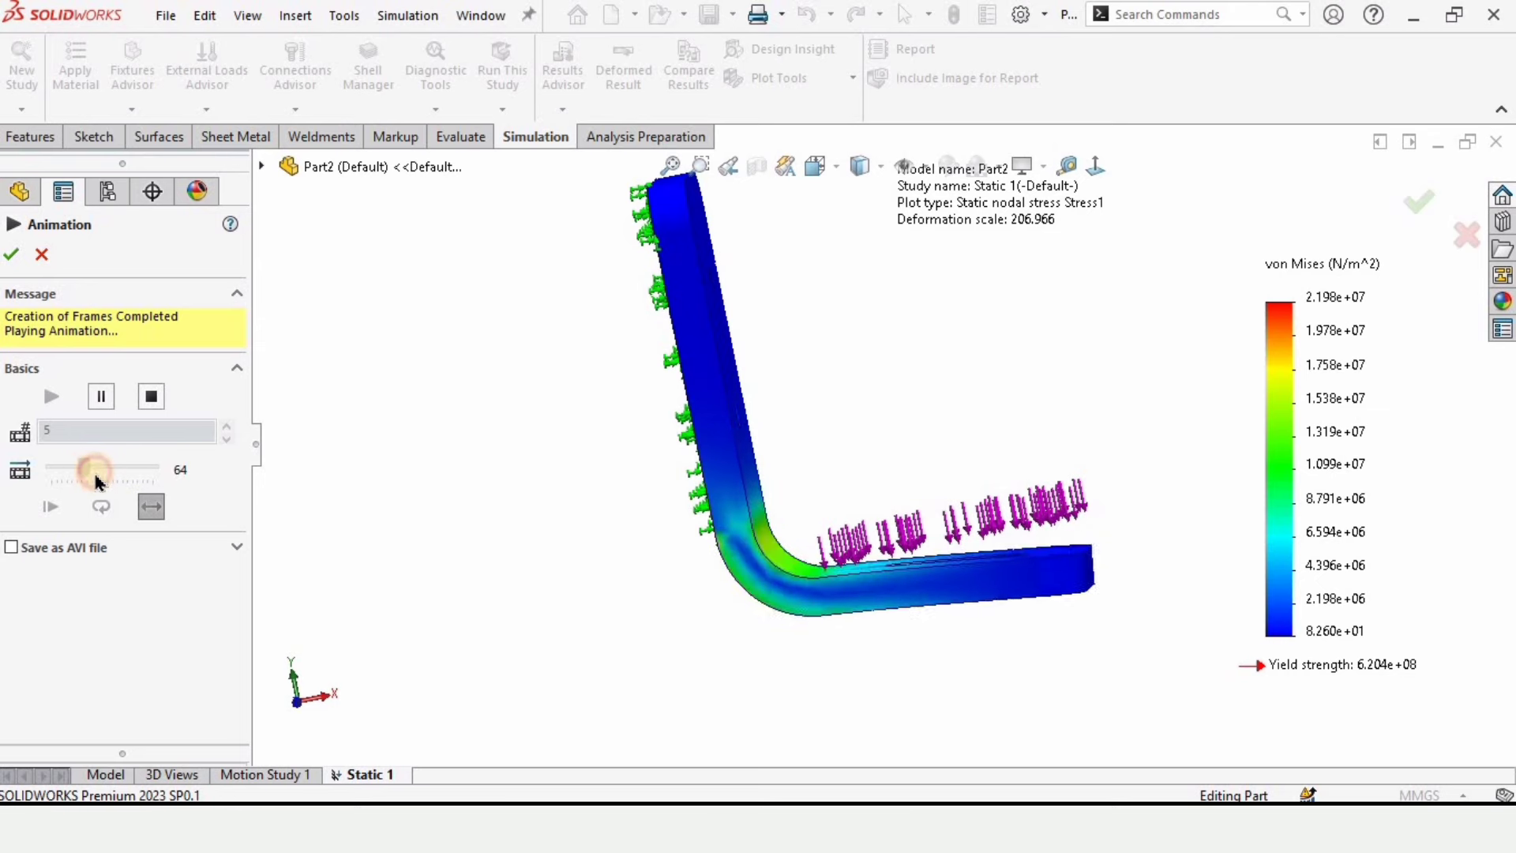
{"action": "left_click_drag", "start_coordinate": [95, 477], "coordinate": [98, 477]}
{"action": "middle_click_drag", "start_coordinate": [758, 574], "coordinate": [805, 553]}
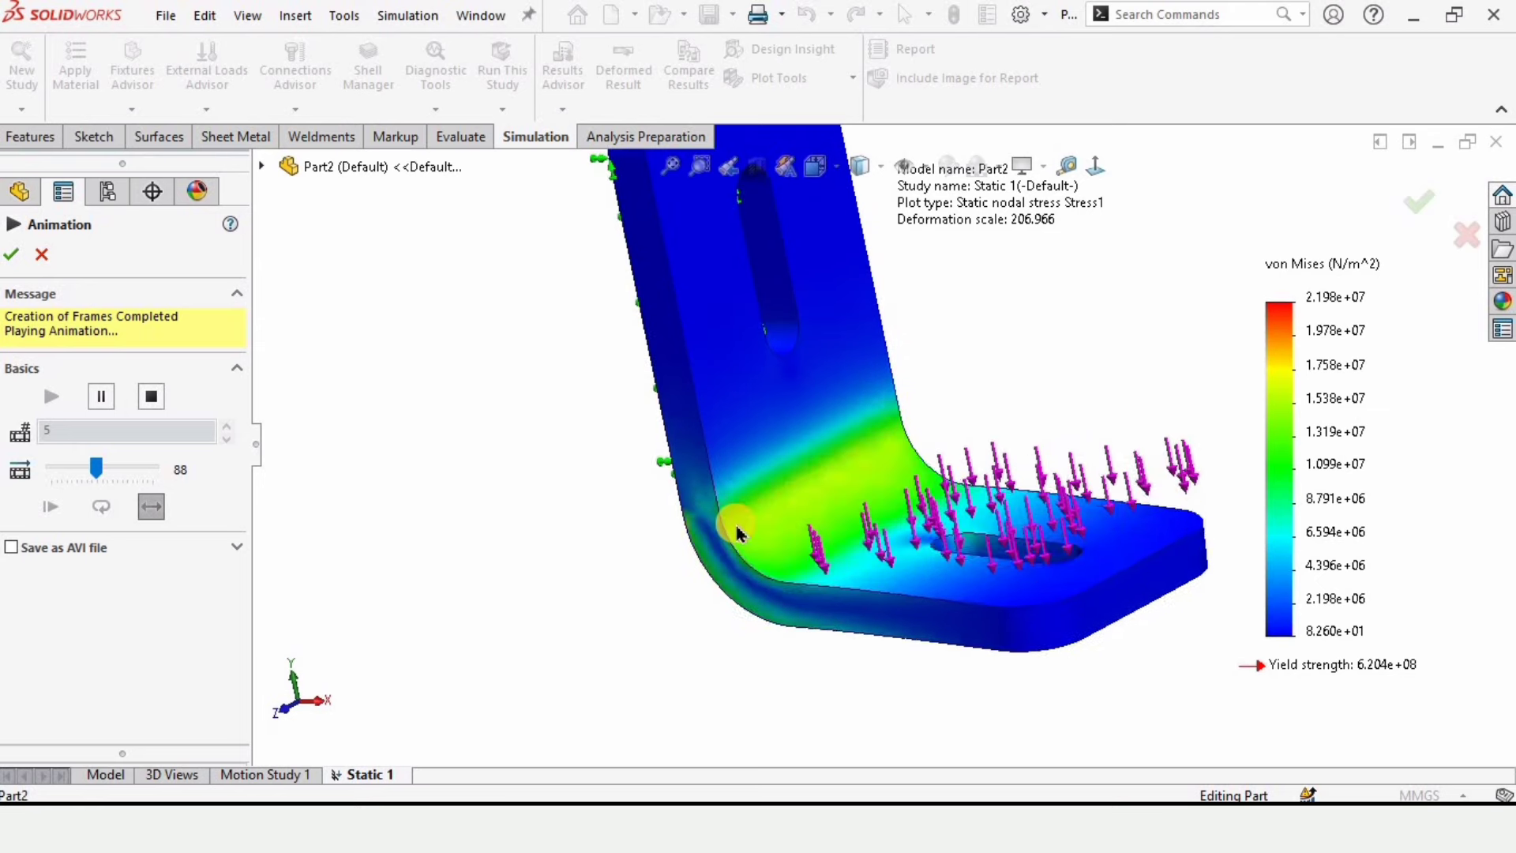
{"action": "middle_click_drag", "start_coordinate": [940, 549], "coordinate": [559, 485]}
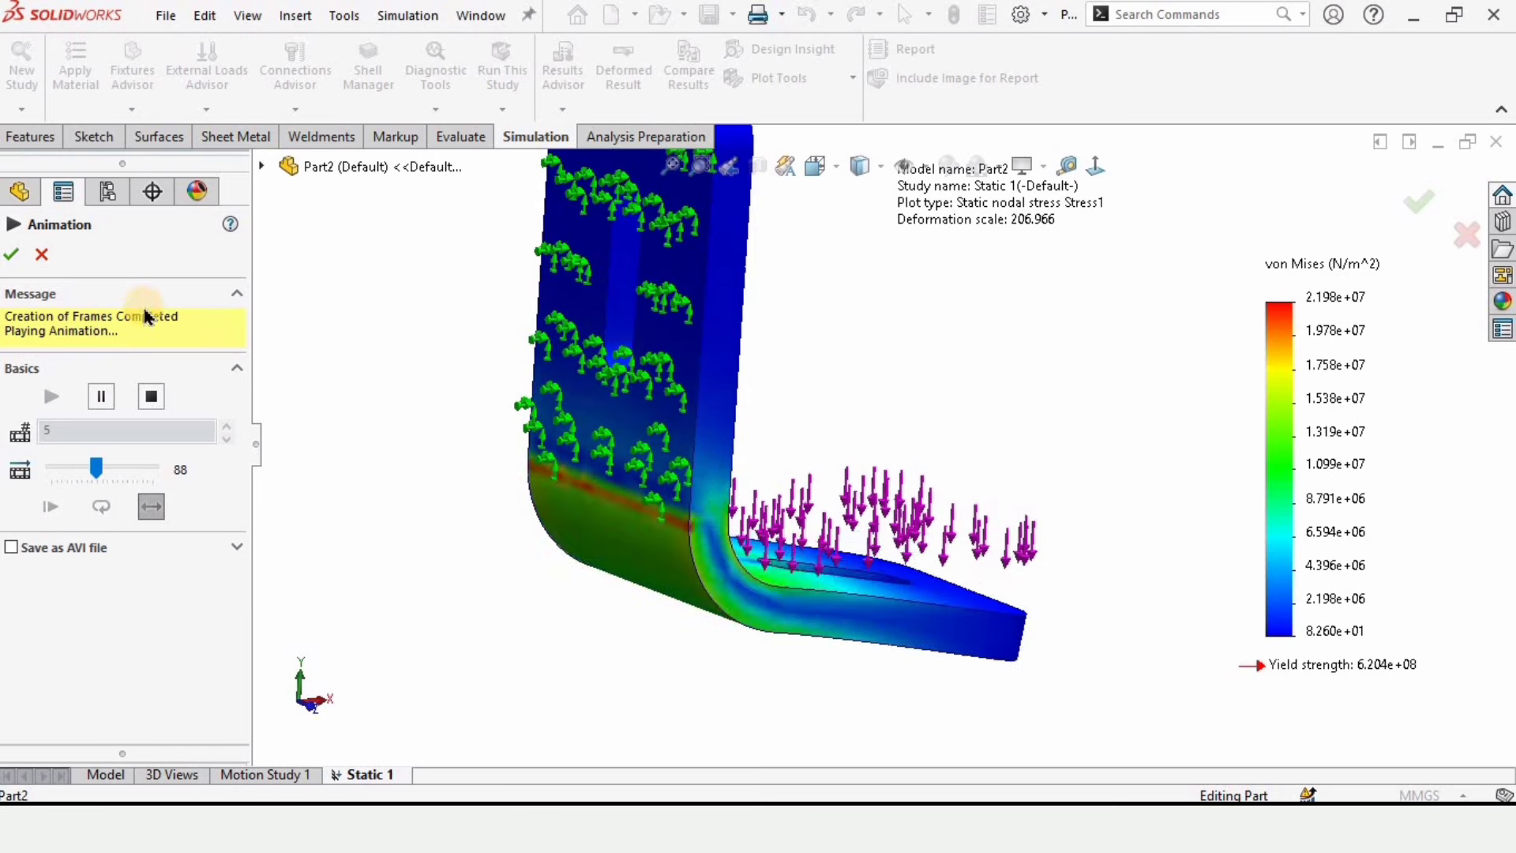
{"action": "left_click", "coordinate": [42, 254]}
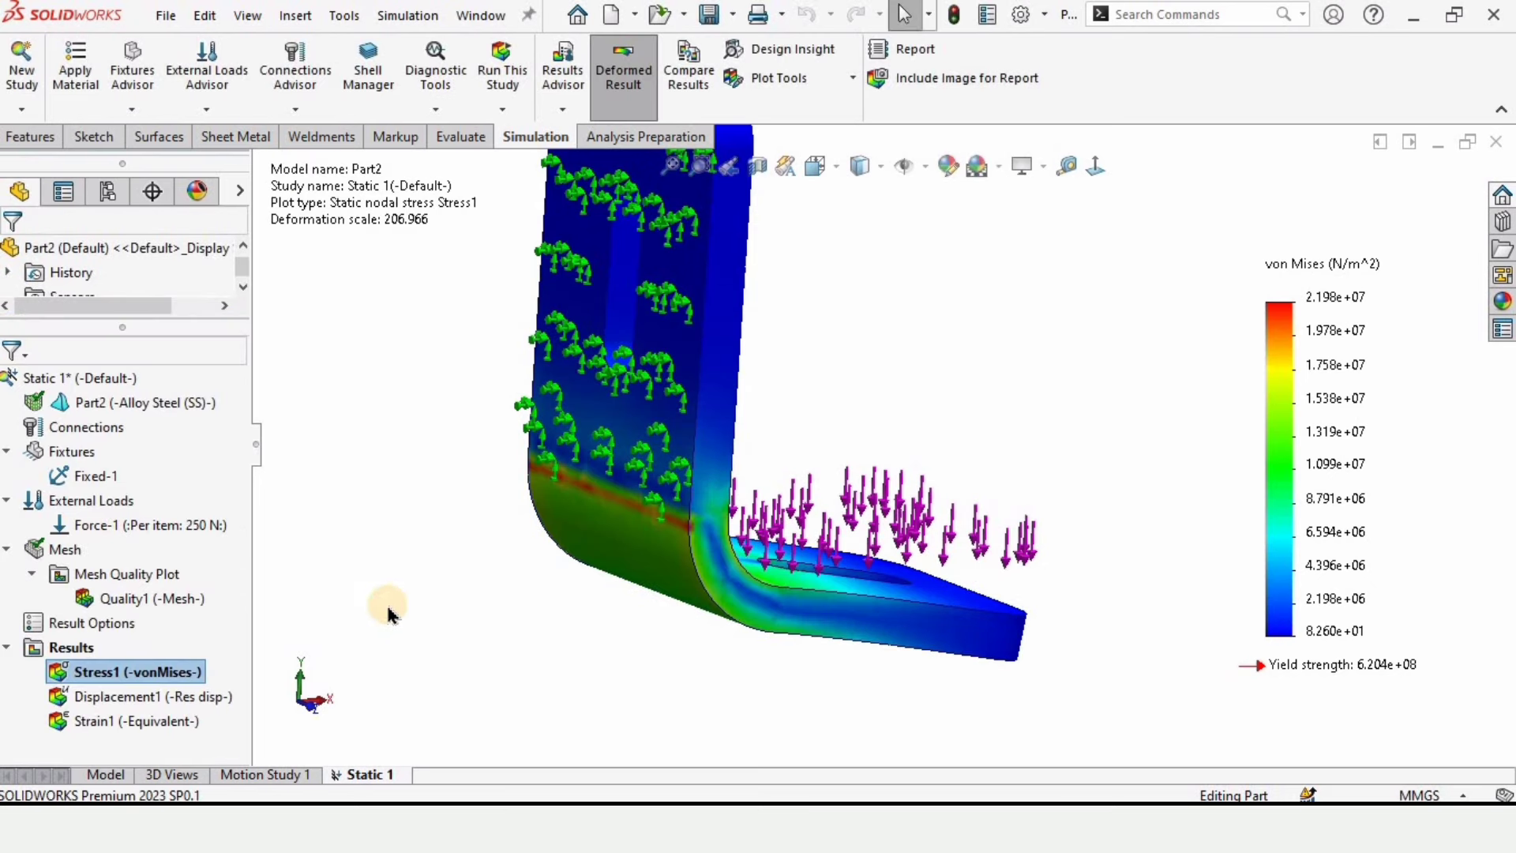
Show the resultant displacement plot followed by the equivalent strain plot, and examine the strain at the inner bend.
{"action": "right_click", "coordinate": [165, 698]}
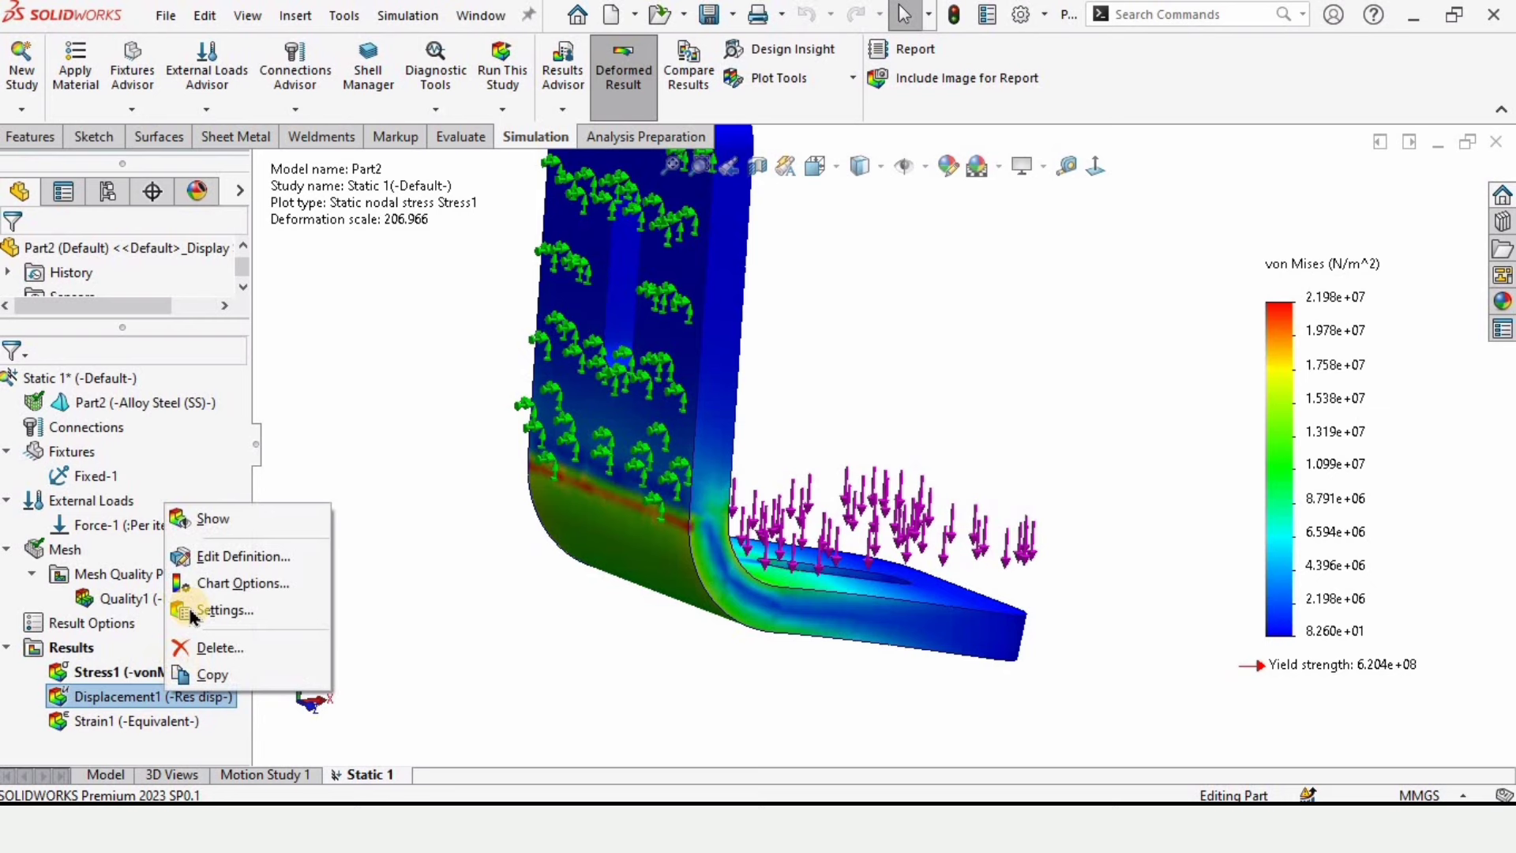
{"action": "left_click", "coordinate": [208, 521]}
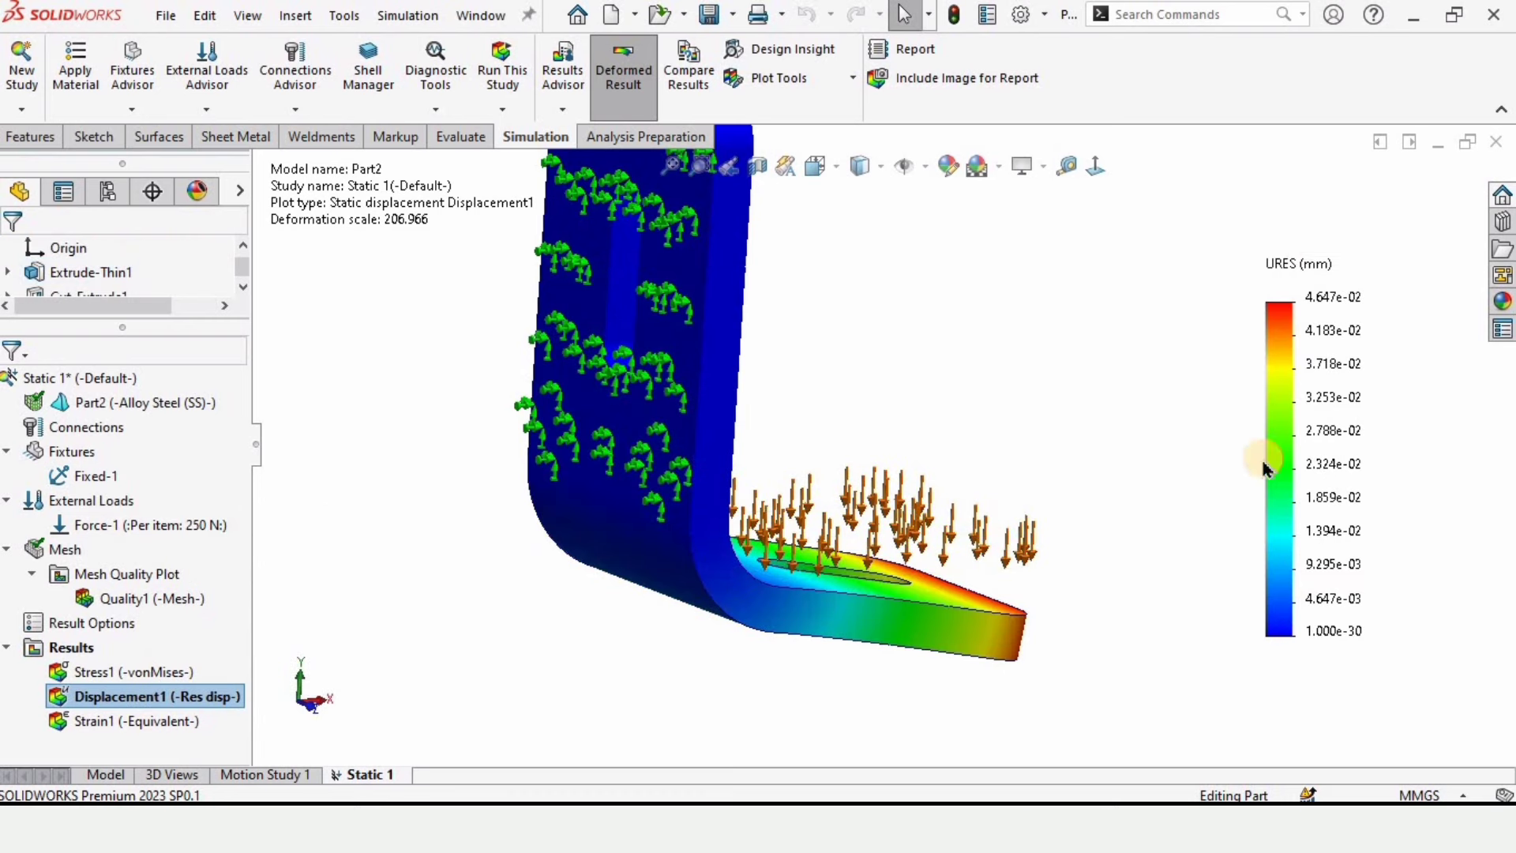
{"action": "right_click", "coordinate": [160, 728]}
{"action": "left_click", "coordinate": [209, 527]}
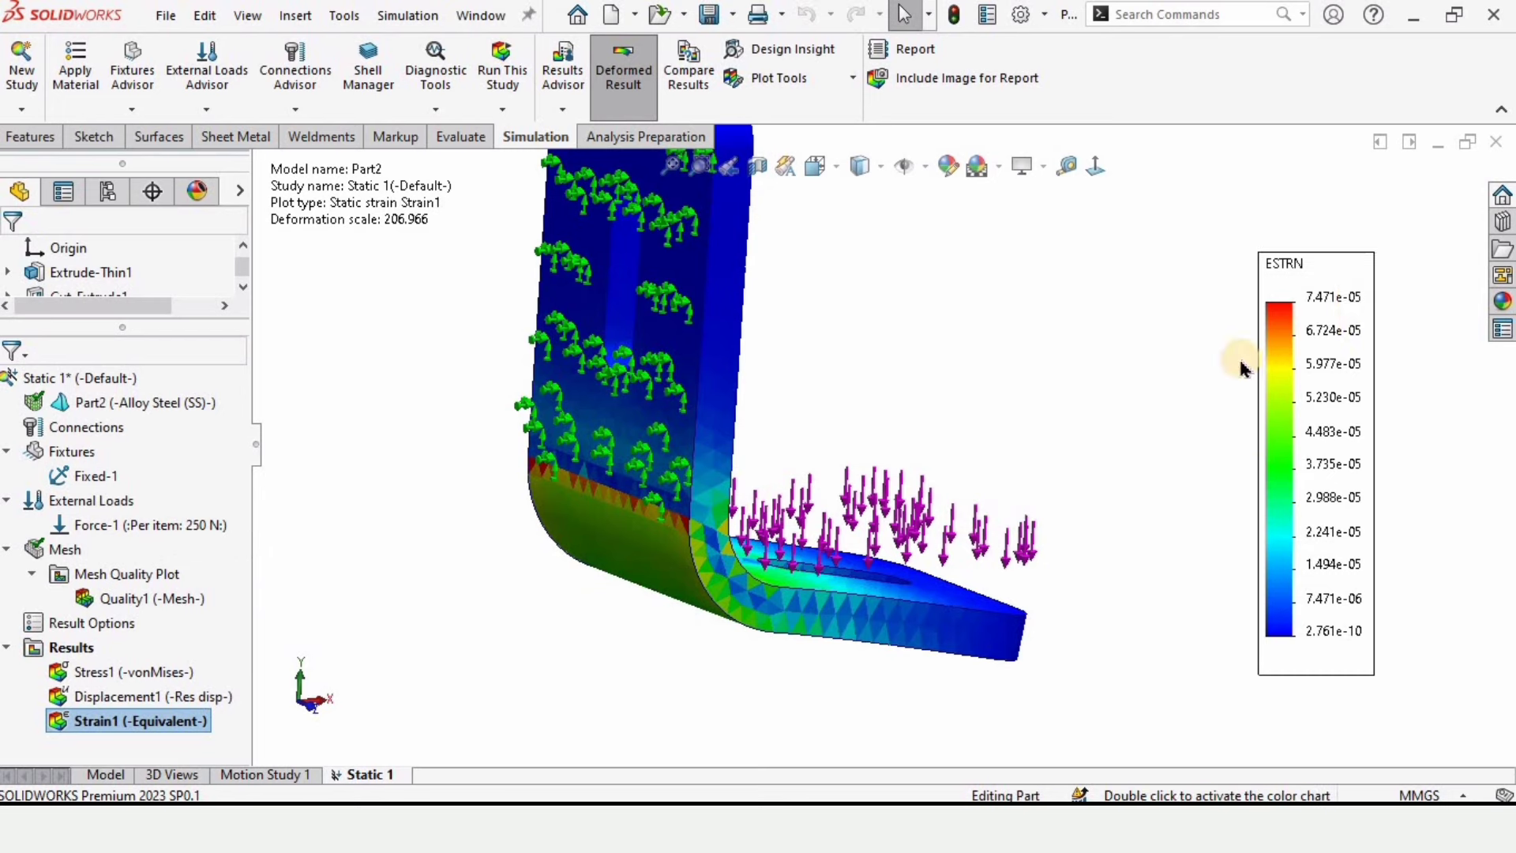
{"action": "scroll", "coordinate": [842, 320], "scroll_direction": "up", "scroll_amount": 2}
{"action": "middle_click_drag", "start_coordinate": [735, 374], "coordinate": [677, 541]}
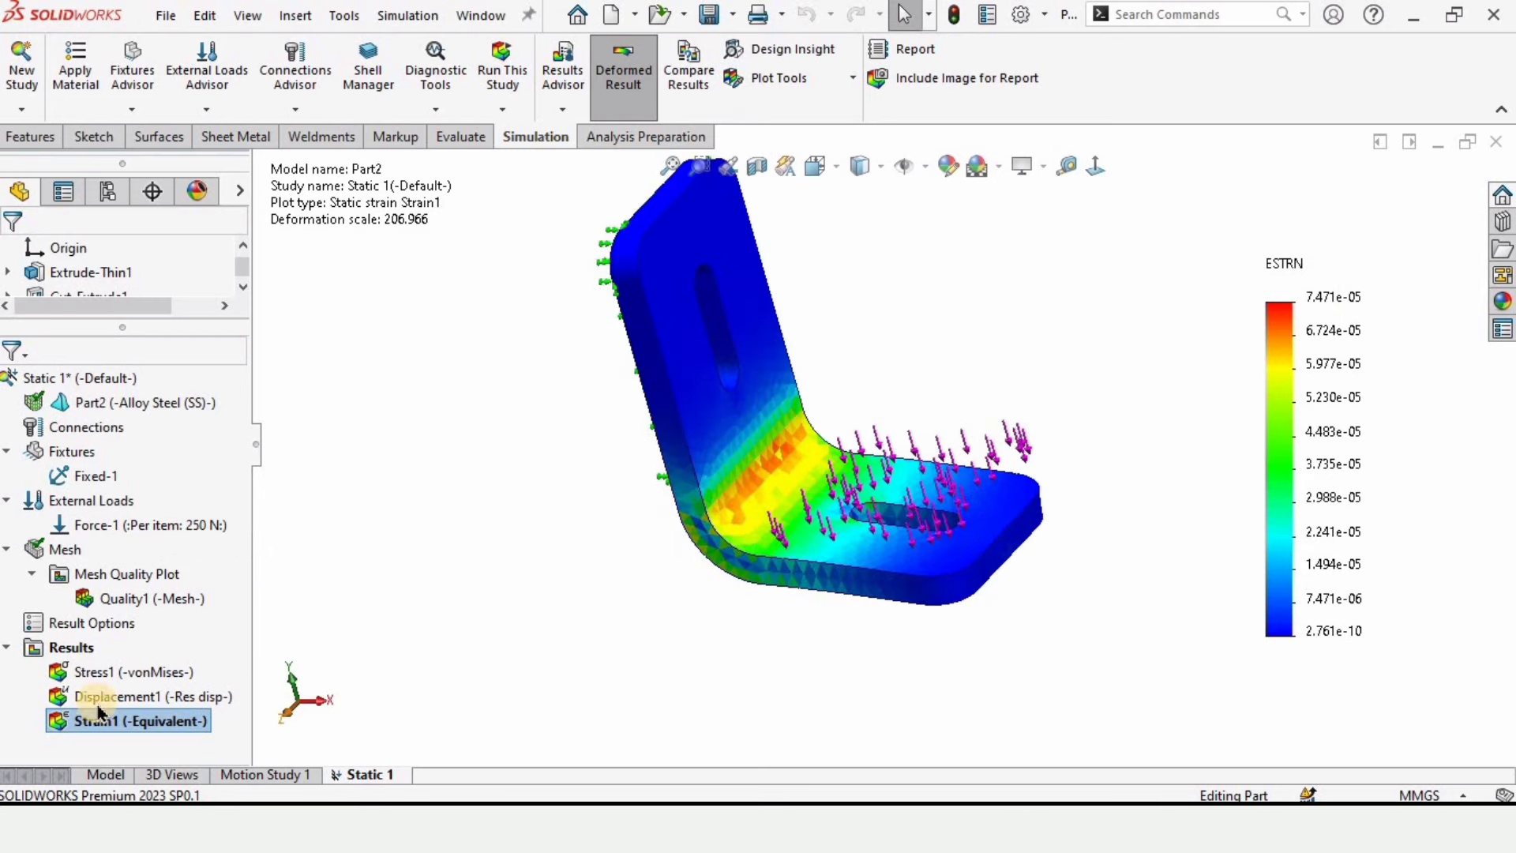
Show the von Mises stress plot again and examine the stress at the bracket's inner bend.
{"action": "right_click", "coordinate": [118, 672]}
{"action": "left_click", "coordinate": [165, 502]}
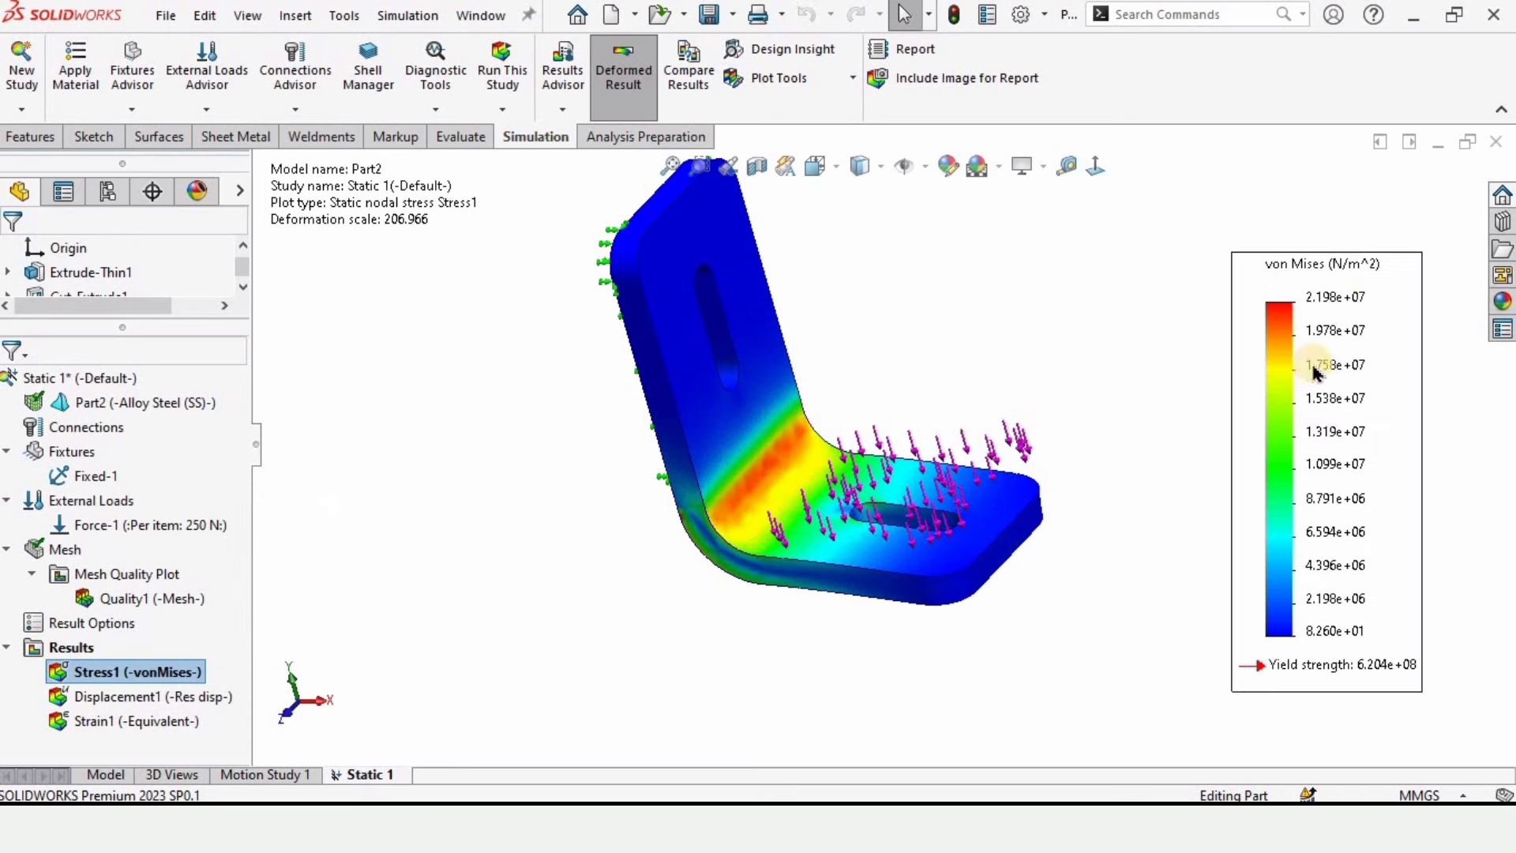
{"action": "middle_click_drag", "start_coordinate": [732, 423], "coordinate": [683, 447]}
{"action": "scroll", "coordinate": [753, 438], "scroll_direction": "down", "scroll_amount": 2}
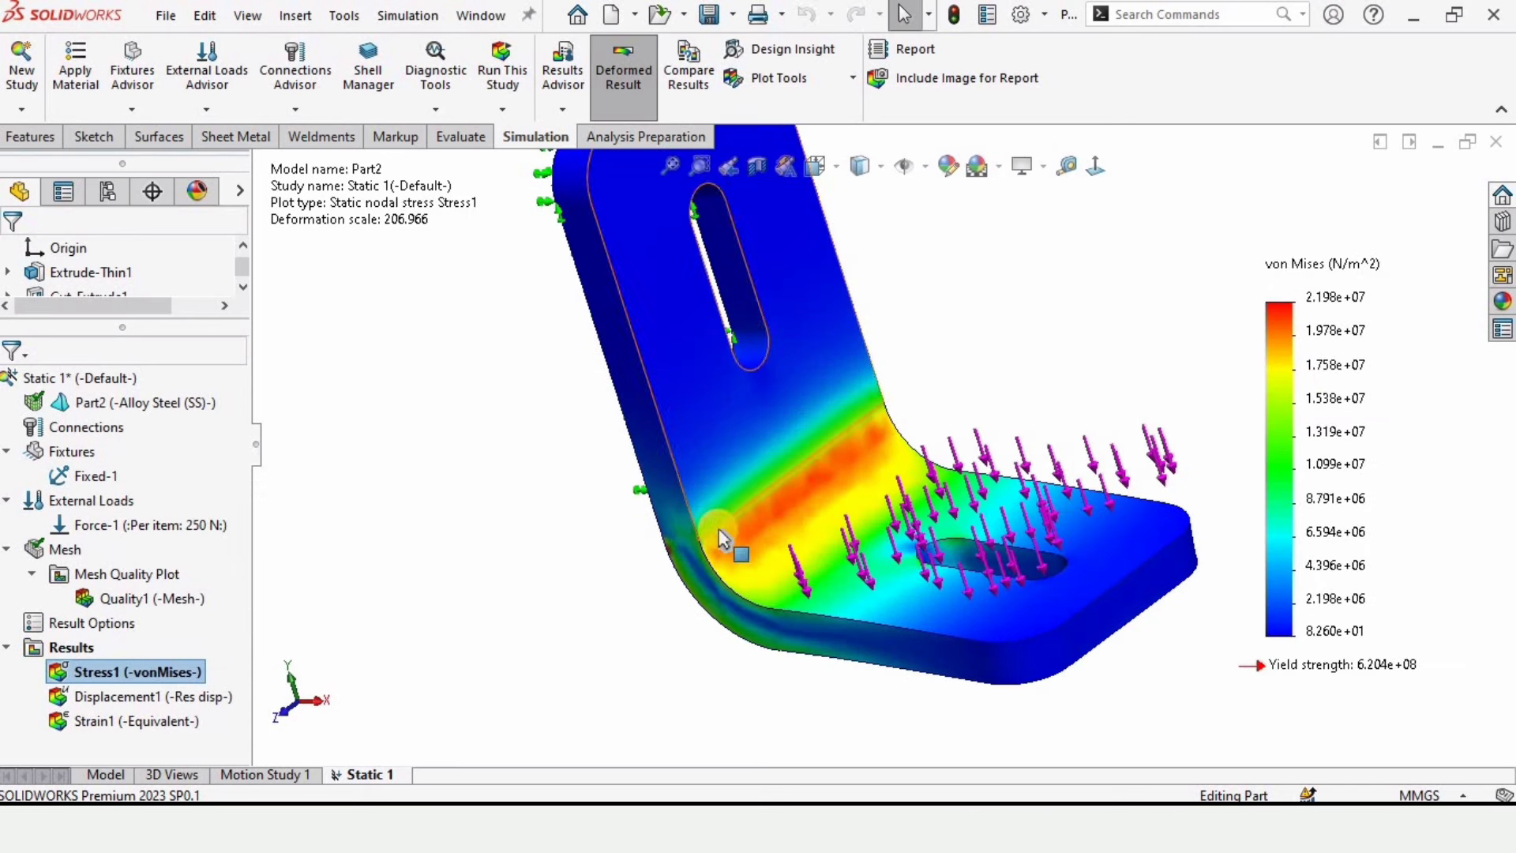
Edit the bracket's thin extrusion in the part model and set its wall thickness to 7 mm.
{"action": "left_click", "coordinate": [103, 775]}
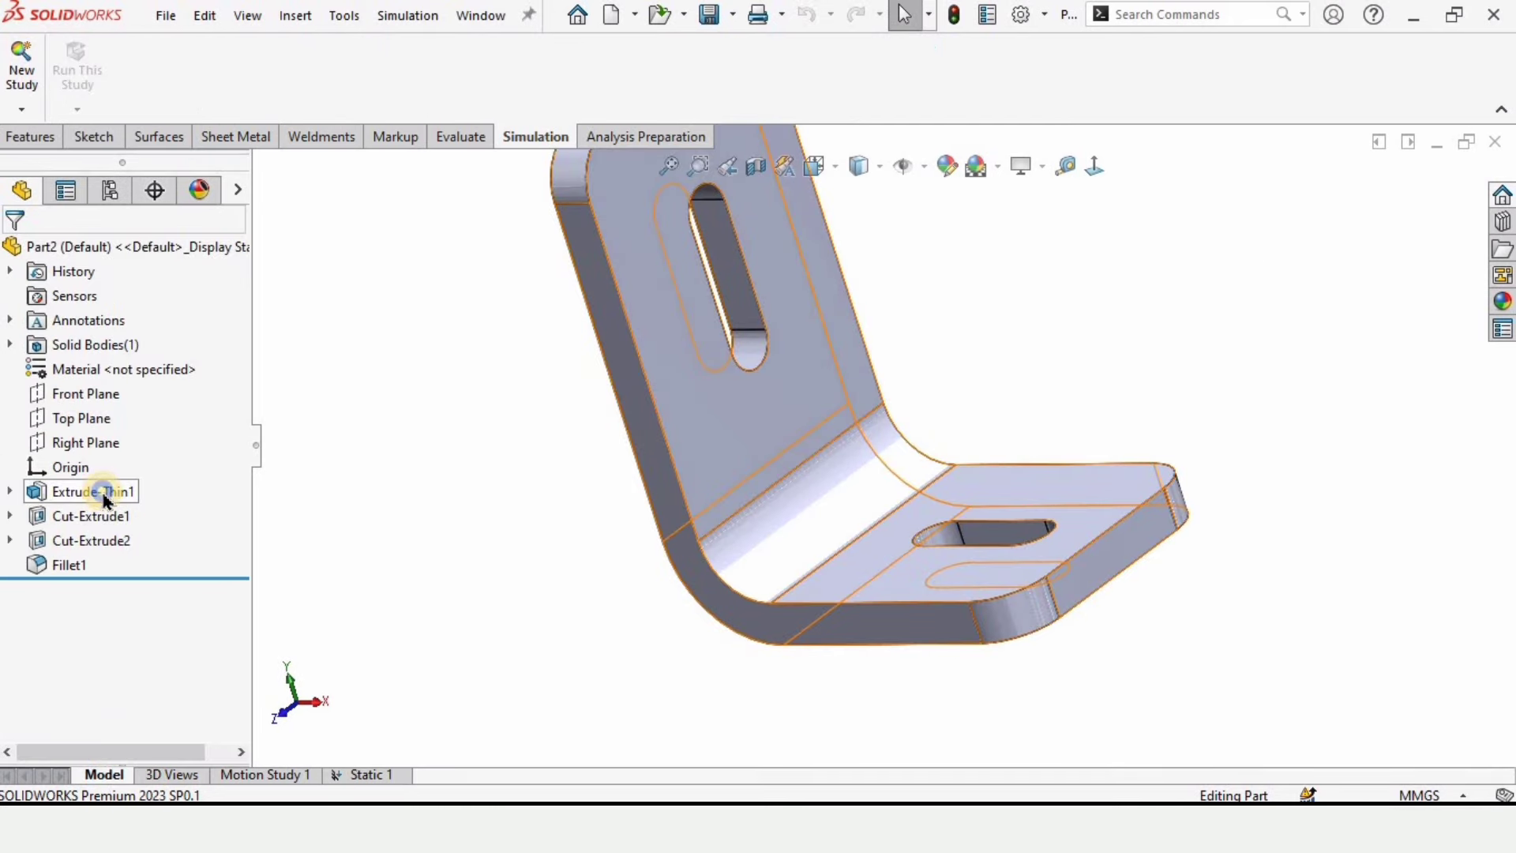
{"action": "right_click", "coordinate": [101, 493]}
{"action": "left_click", "coordinate": [125, 314]}
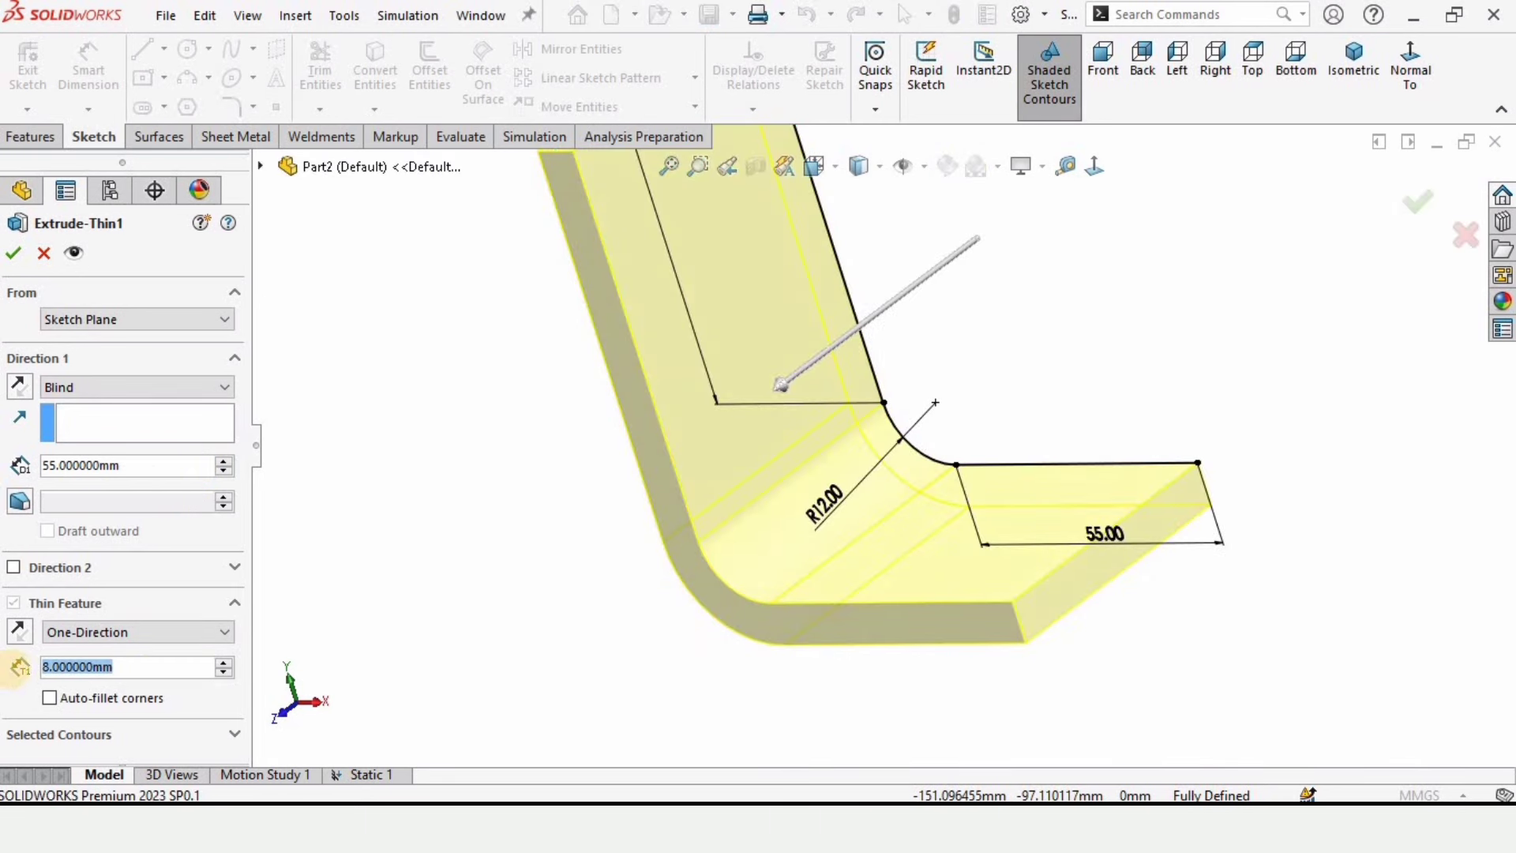
{"action": "type", "text": "7"}
{"action": "key", "text": "Return"}
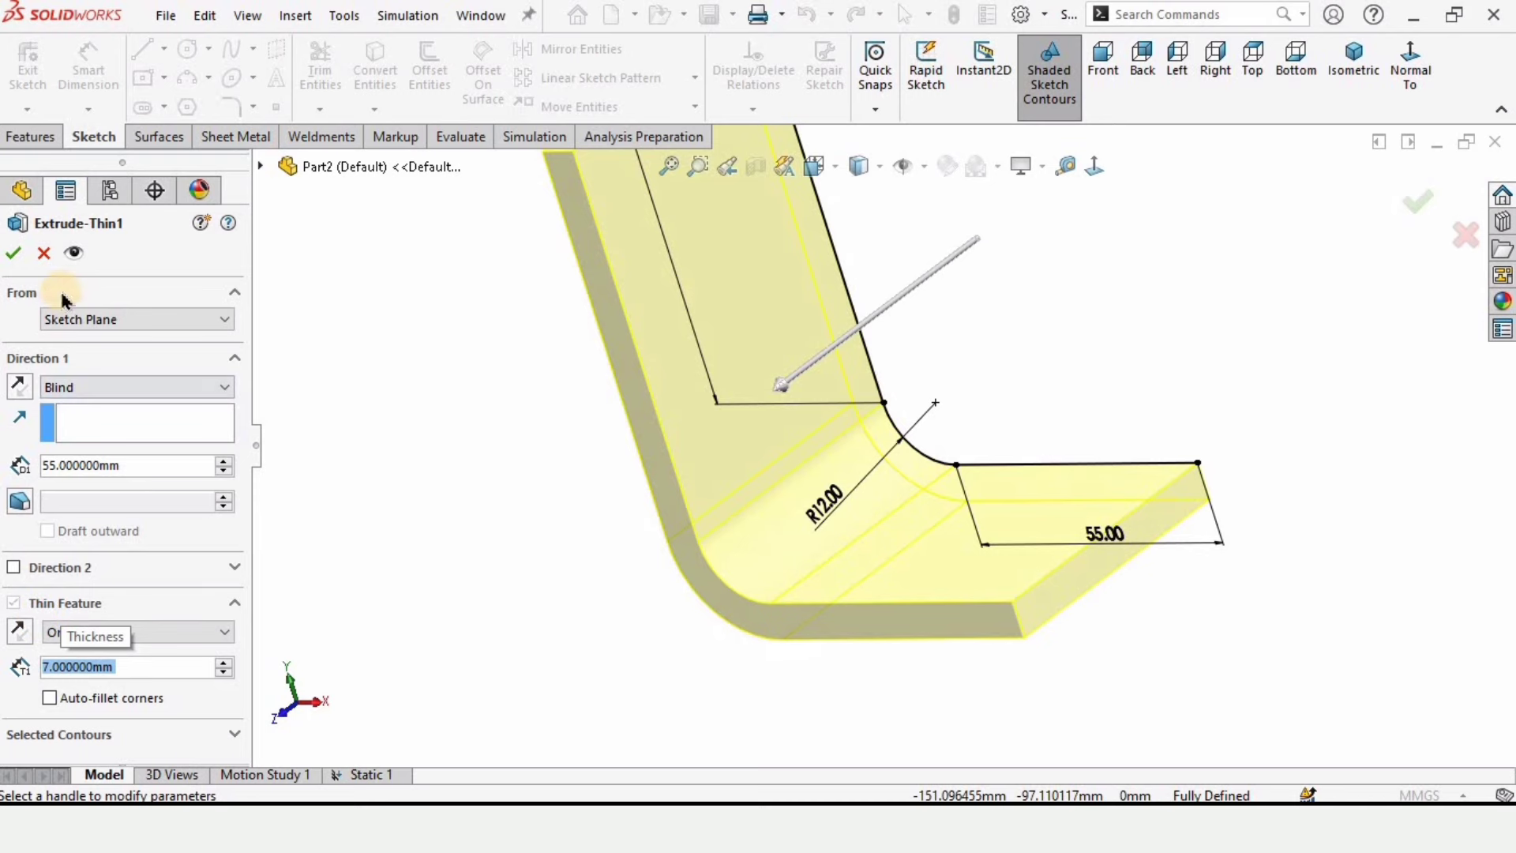
{"action": "left_click", "coordinate": [12, 254]}
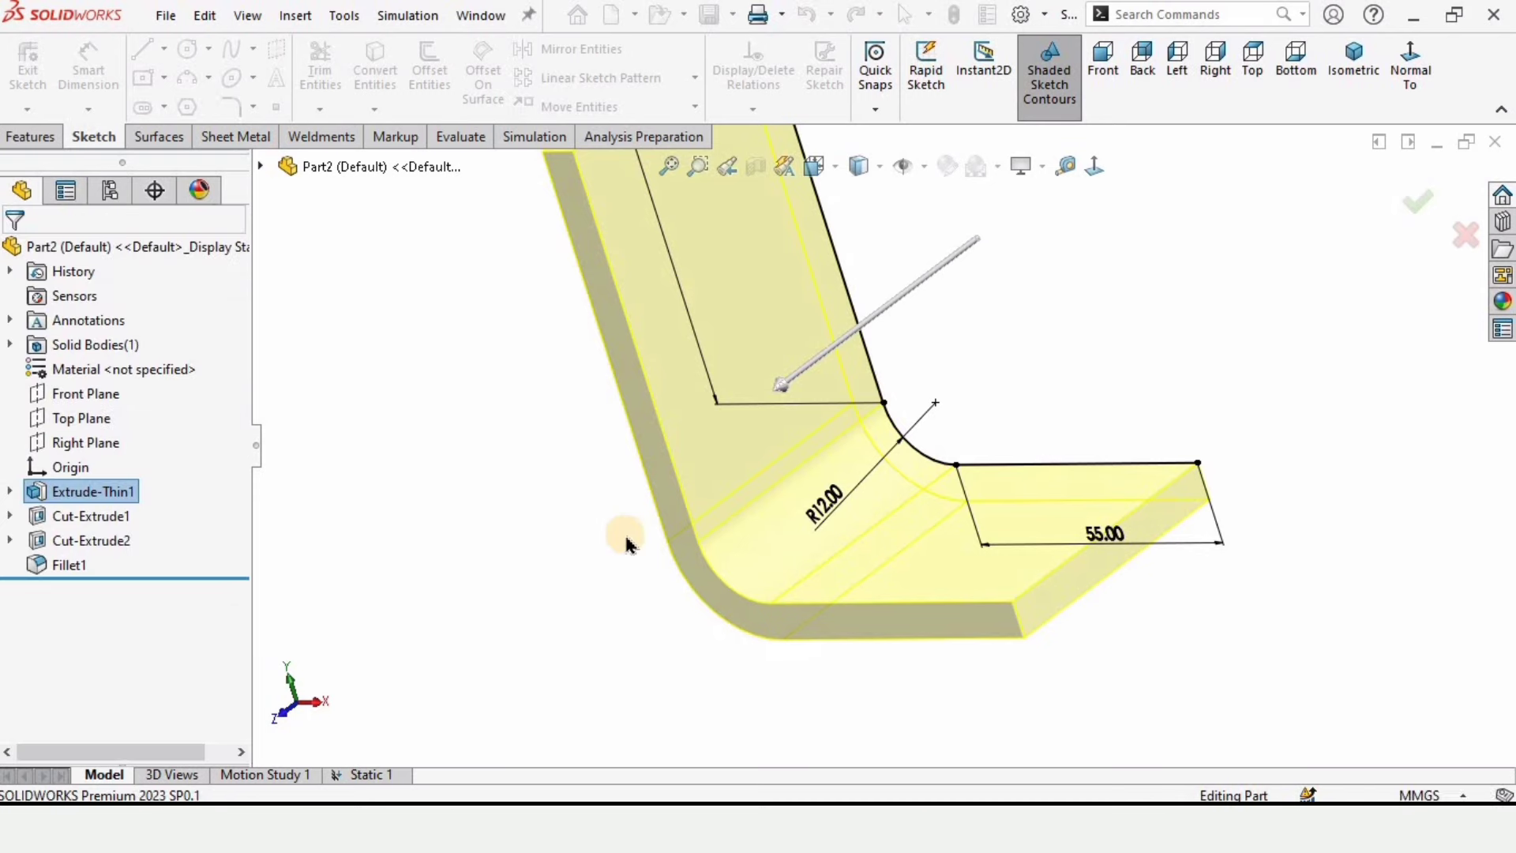
Rerun the Static 1 study on the modified bracket and examine the von Mises stress at the bend.
{"action": "left_click", "coordinate": [364, 776]}
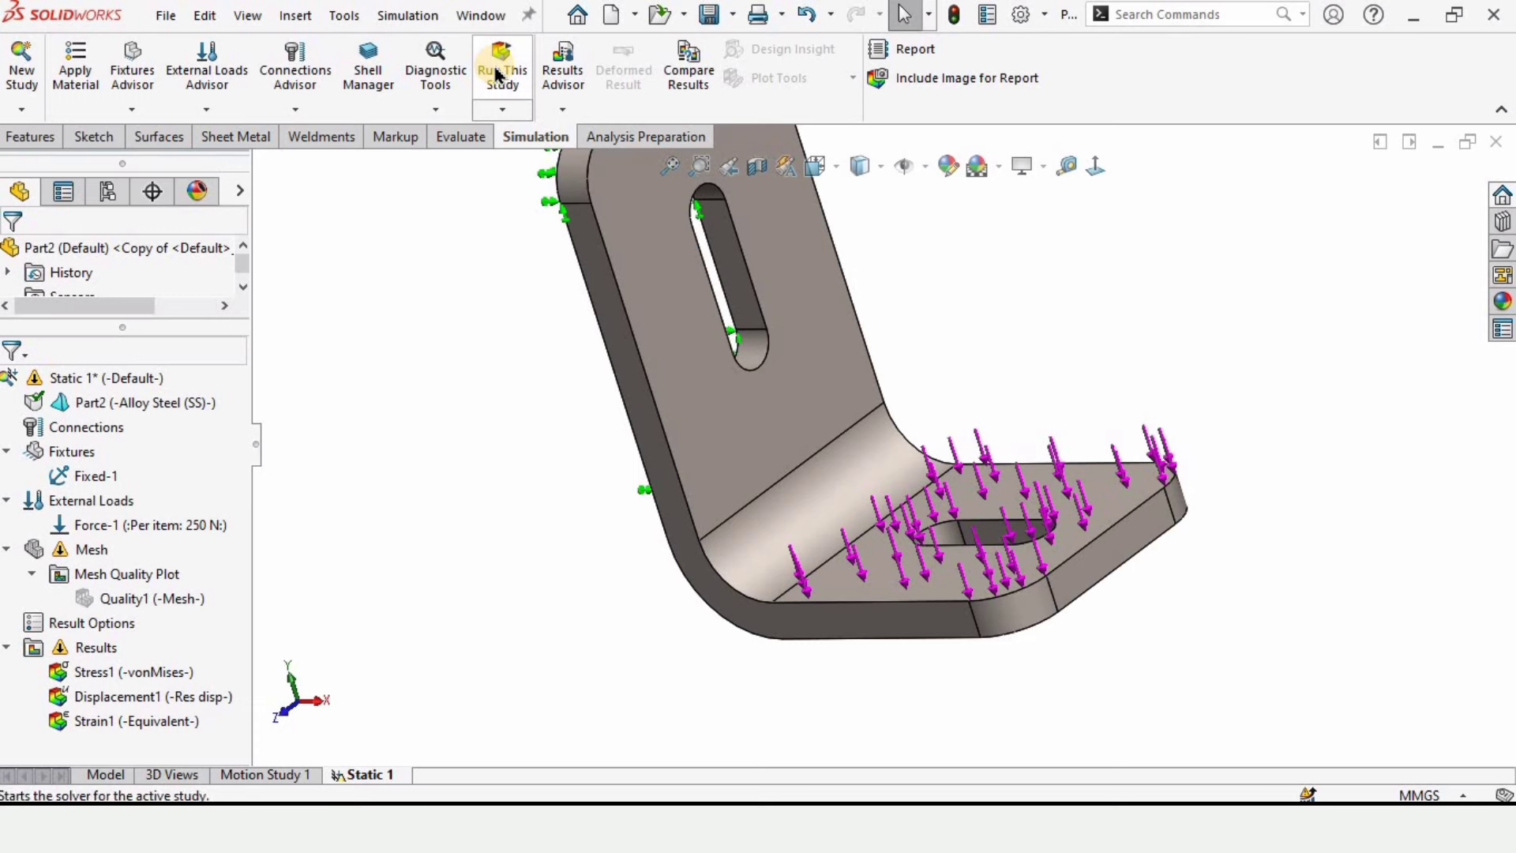
{"action": "left_click", "coordinate": [497, 75]}
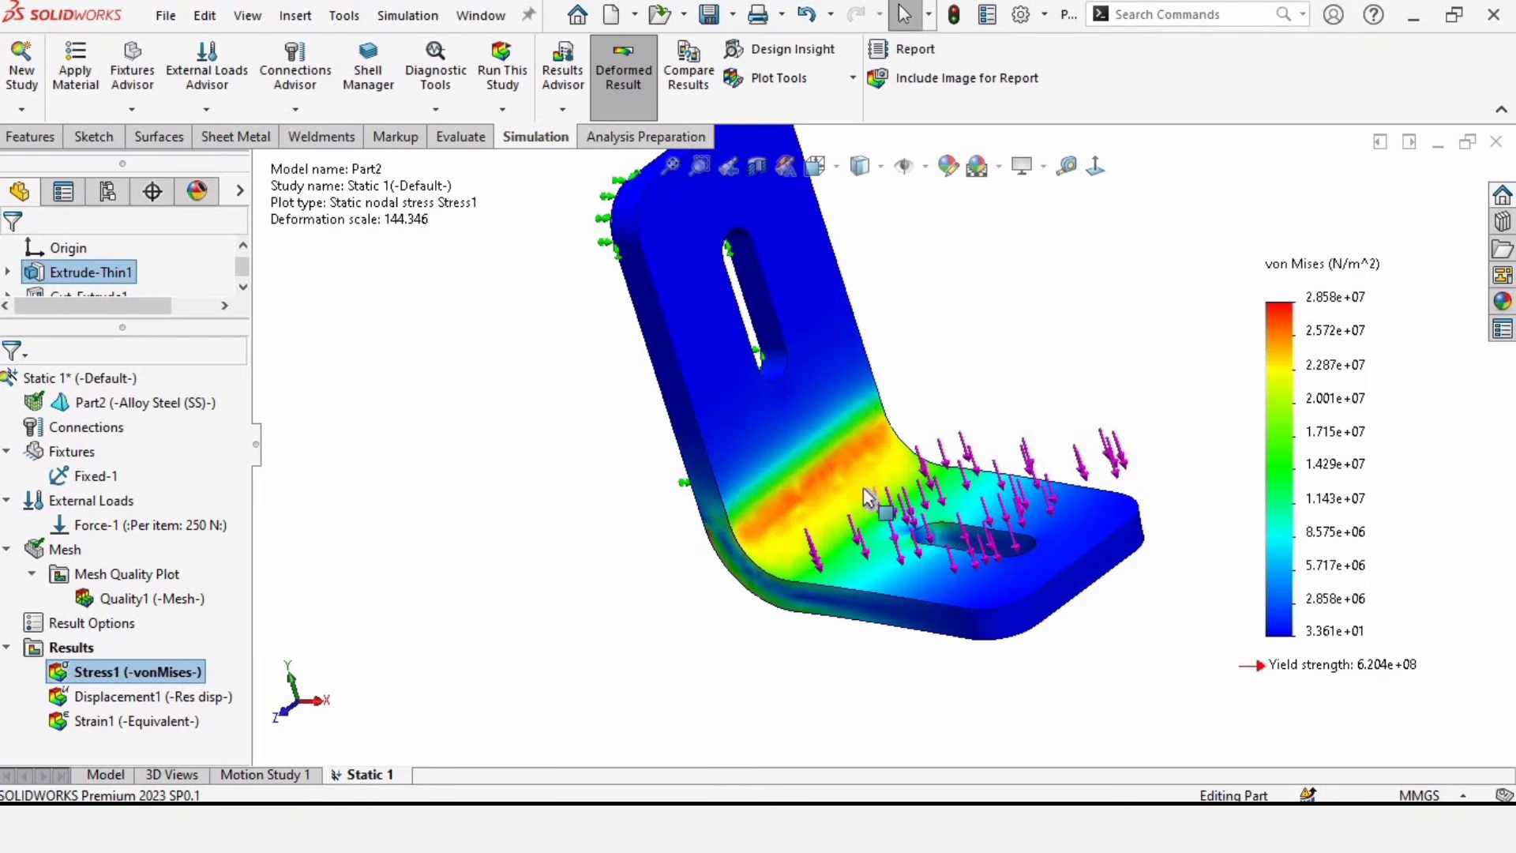
{"action": "scroll", "coordinate": [868, 497], "scroll_direction": "down", "scroll_amount": 4}
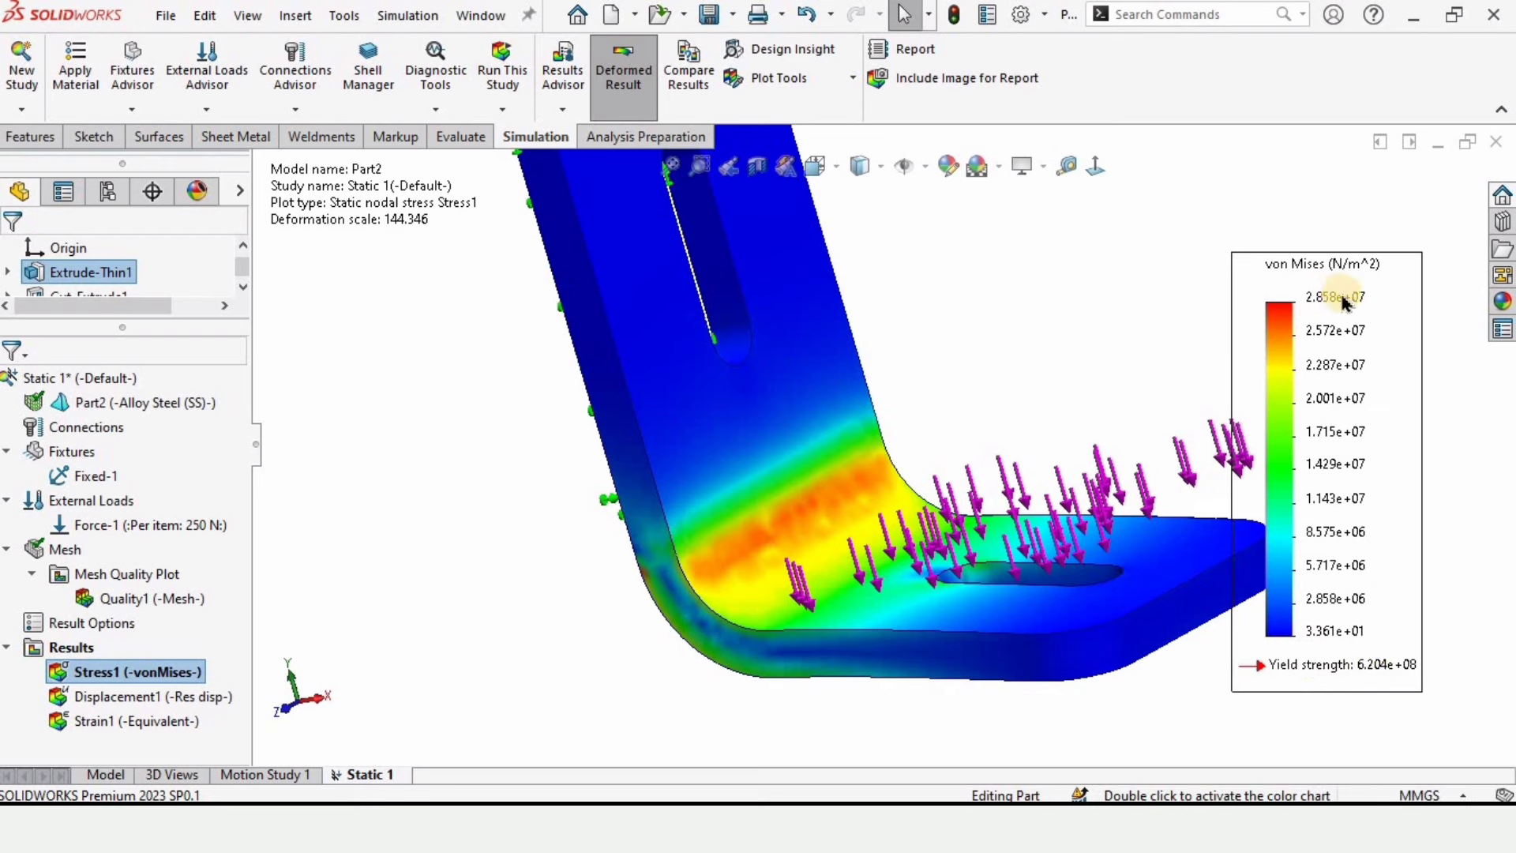
{"action": "scroll", "coordinate": [839, 525], "scroll_direction": "up", "scroll_amount": 2}
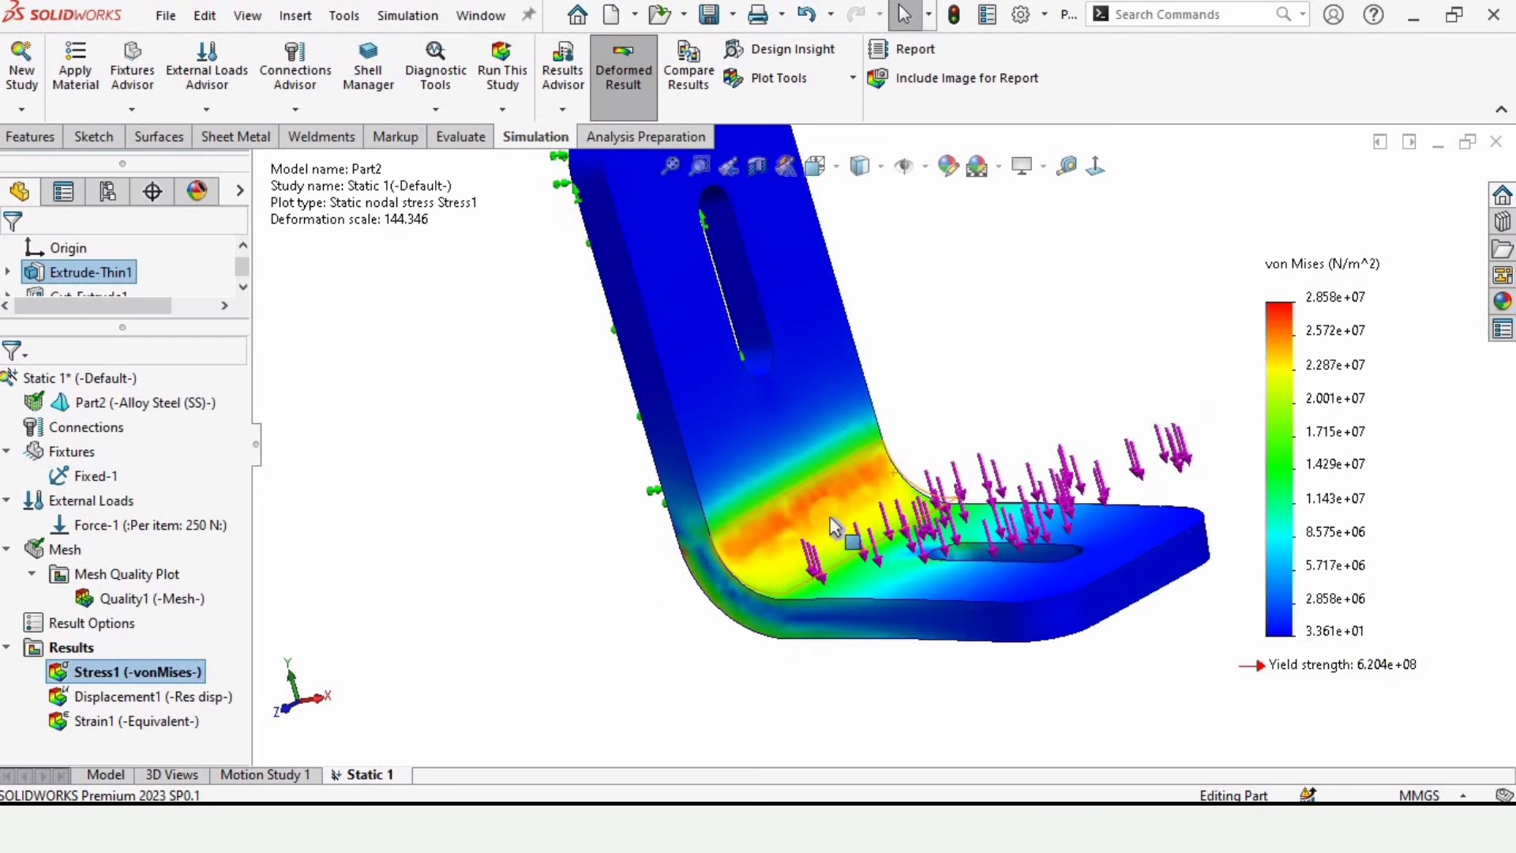
Animate the updated von Mises stress plot and examine the deforming bracket from the side and at an angle.
{"action": "right_click", "coordinate": [136, 661]}
{"action": "left_click", "coordinate": [196, 306]}
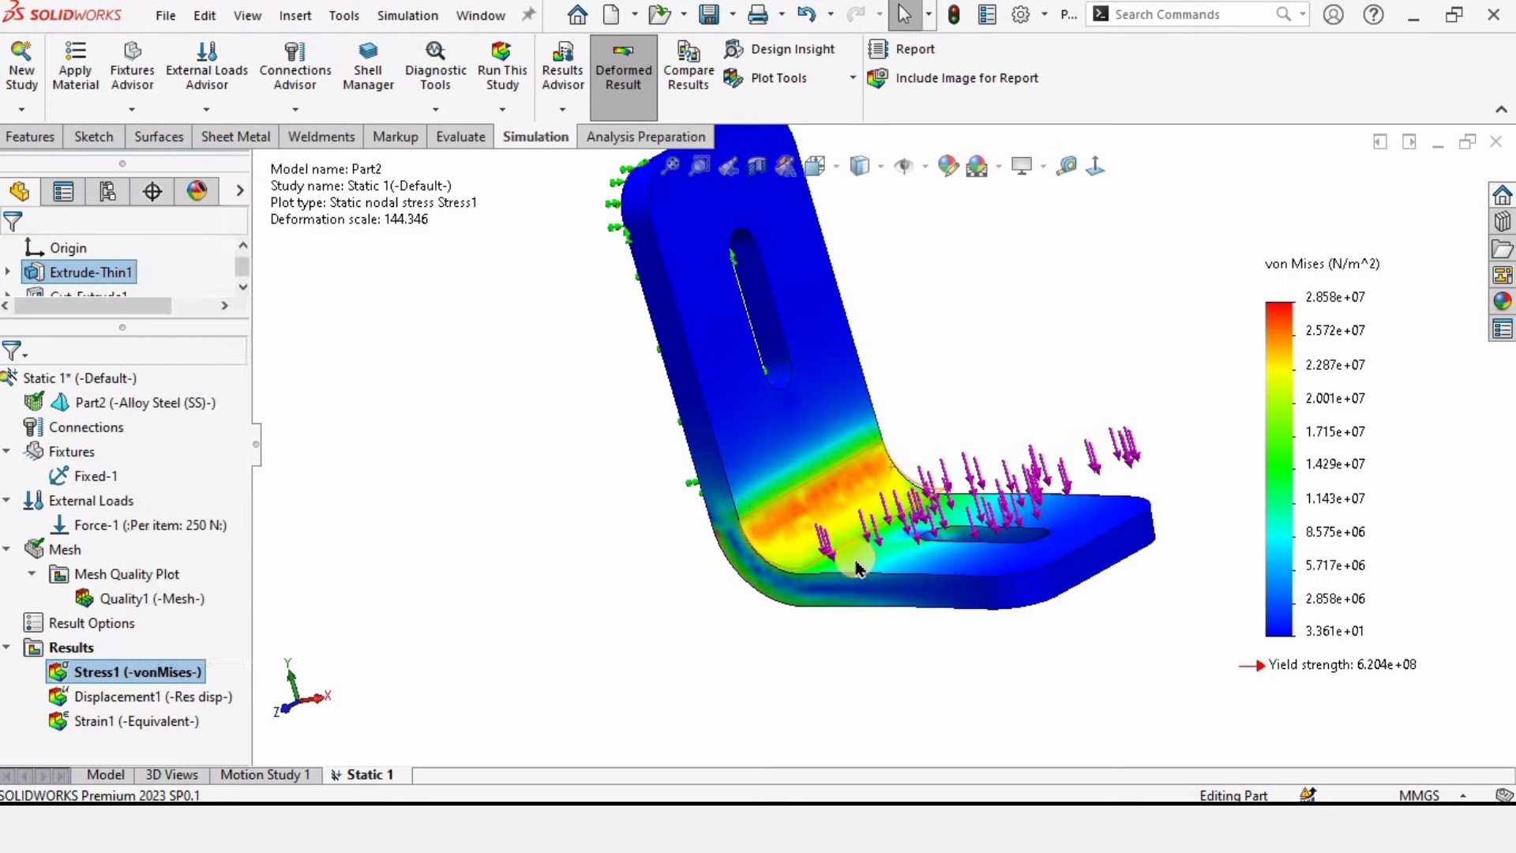
{"action": "middle_click_drag", "start_coordinate": [935, 526], "coordinate": [957, 524]}
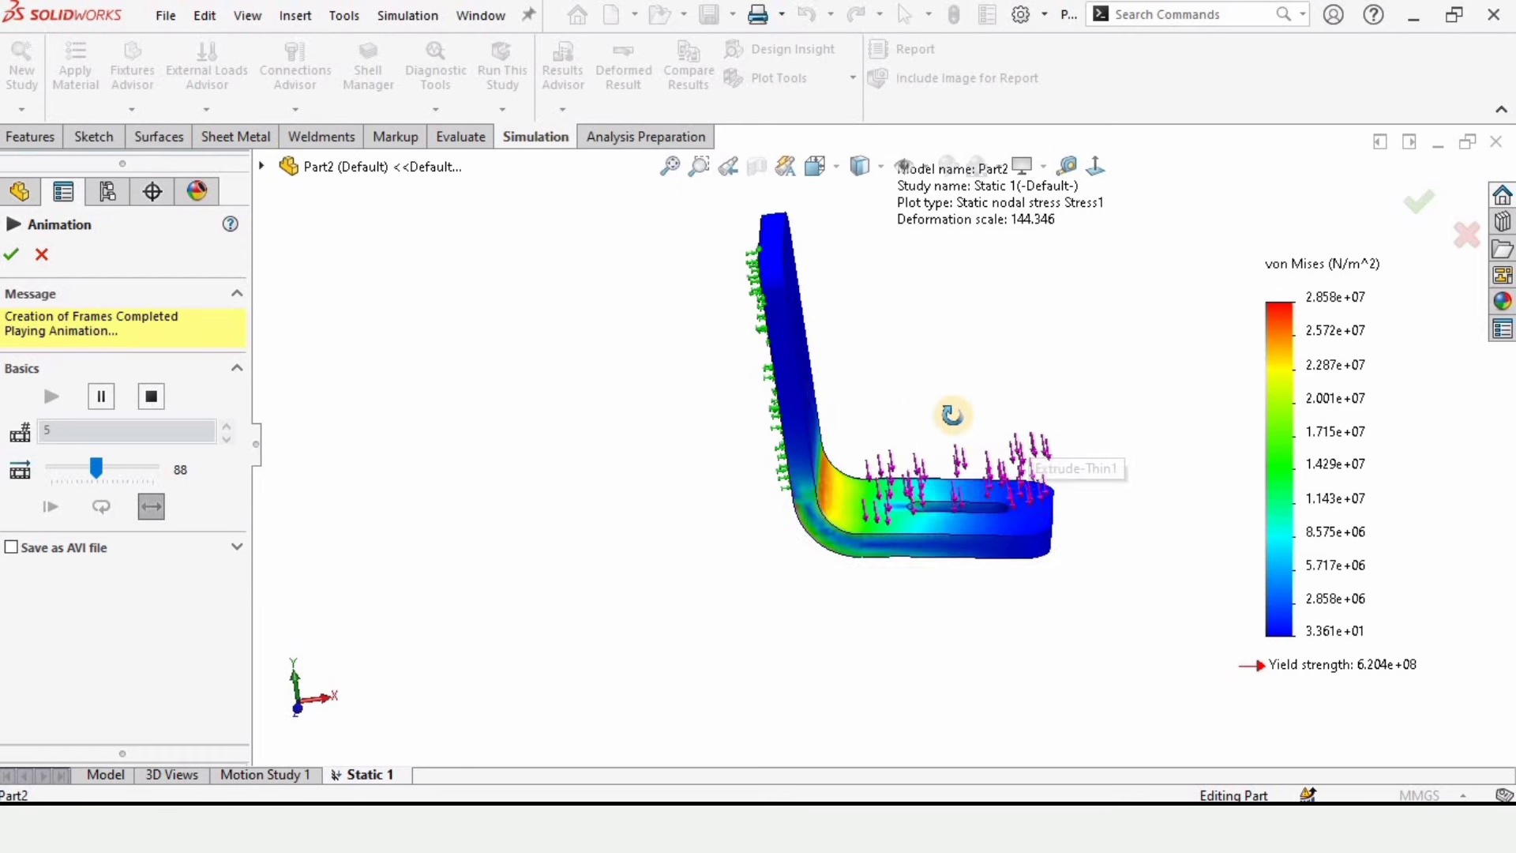
{"action": "middle_click_drag", "start_coordinate": [951, 413], "coordinate": [920, 484]}
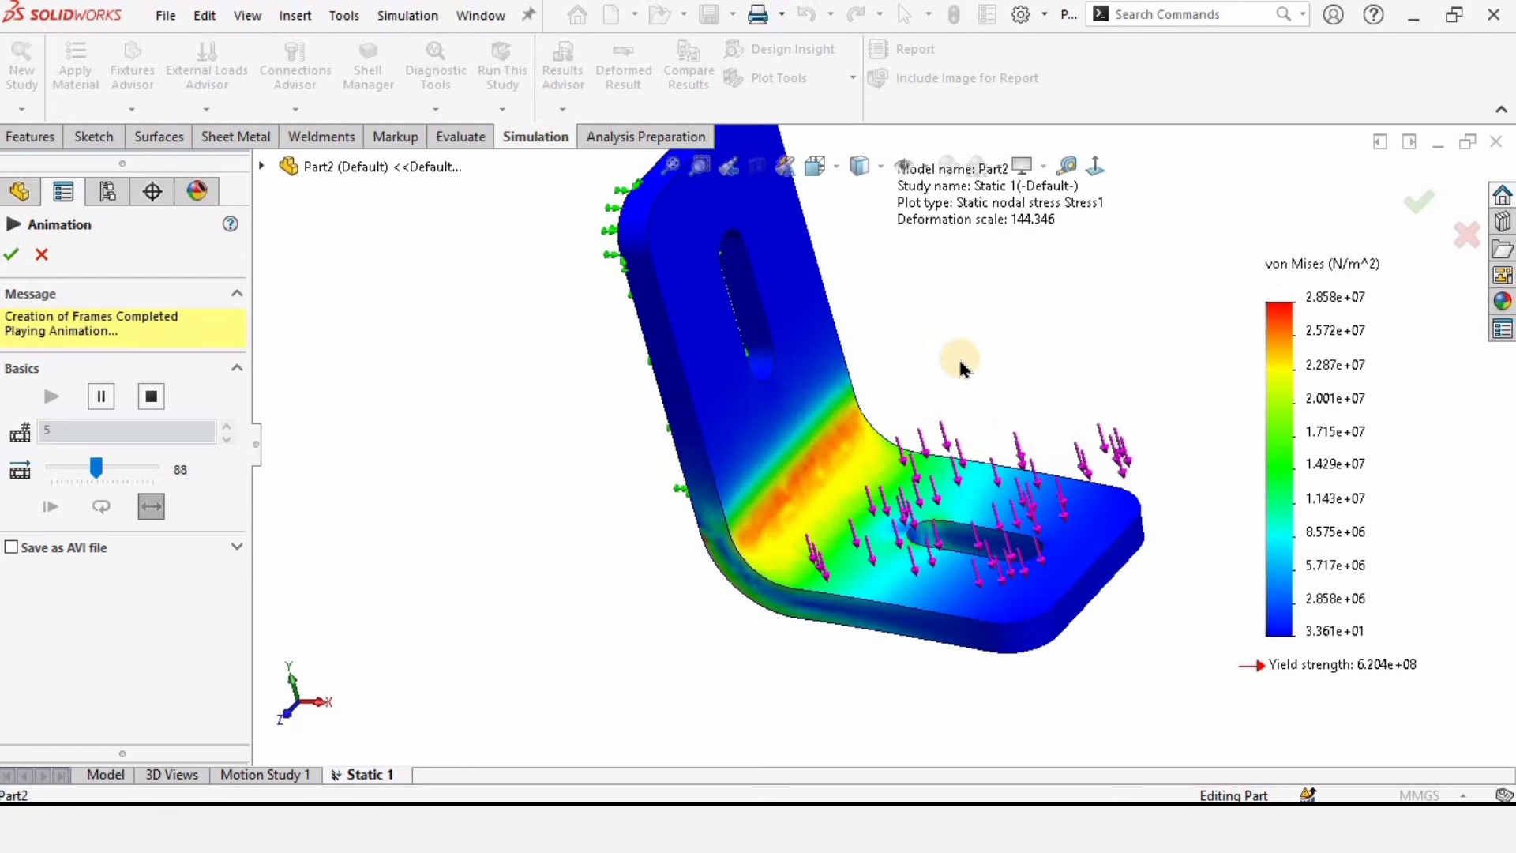